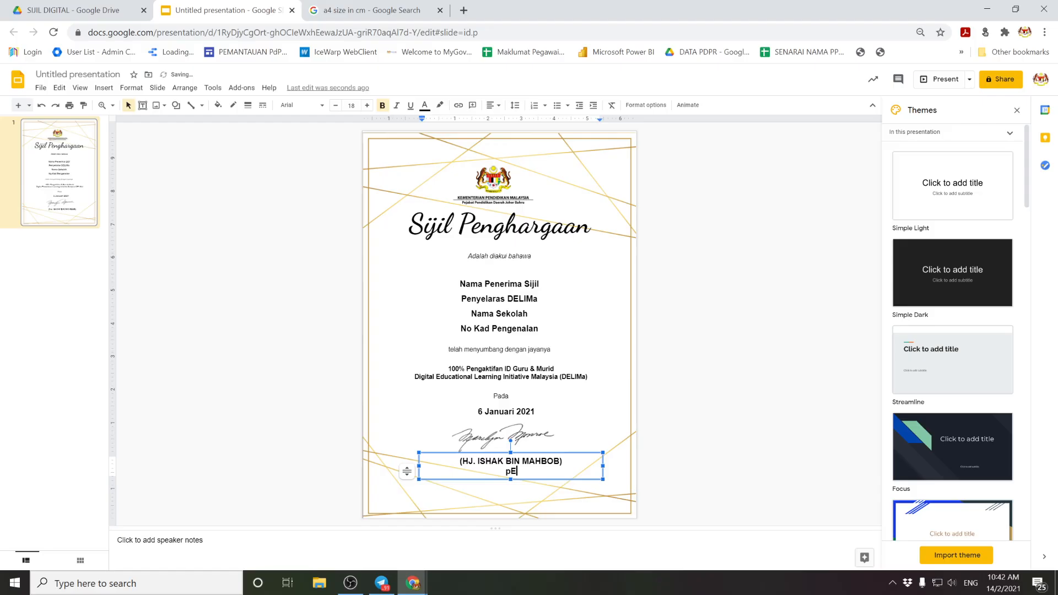
Step: Retype the signatory title as 'Pegawai Pendidikan Daerah' with 'Johor Bahru' on its own line
key("BackSpace")
key("BackSpace")
type("Pegawai Pendidikan Daerah Johor")
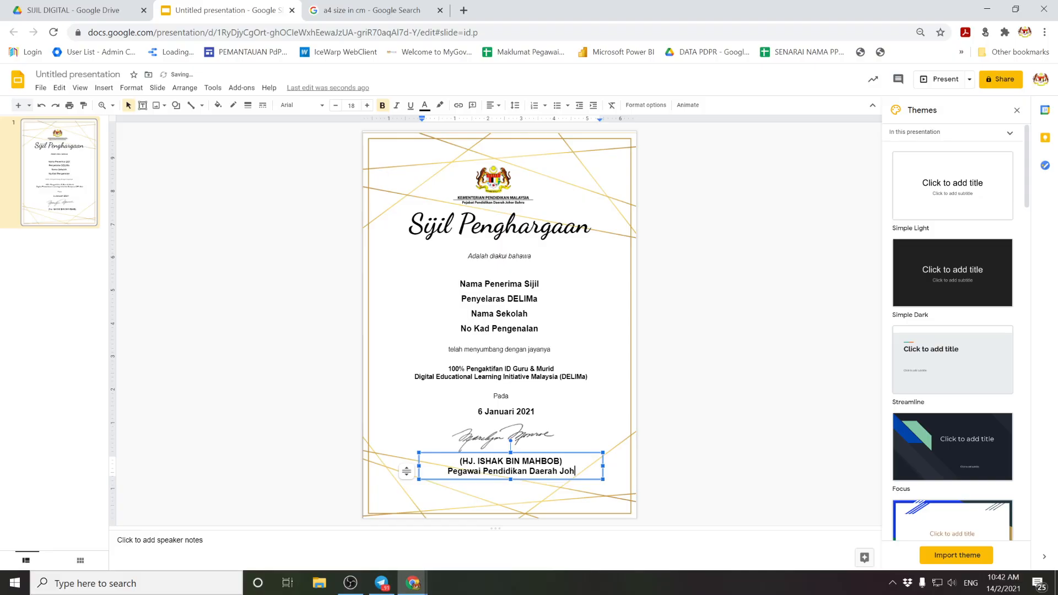
key("BackSpace")
key("BackSpace")
key("BackSpace")
key("BackSpace")
key("BackSpace")
key("BackSpace")
key("Return")
type("Johor Bahru")
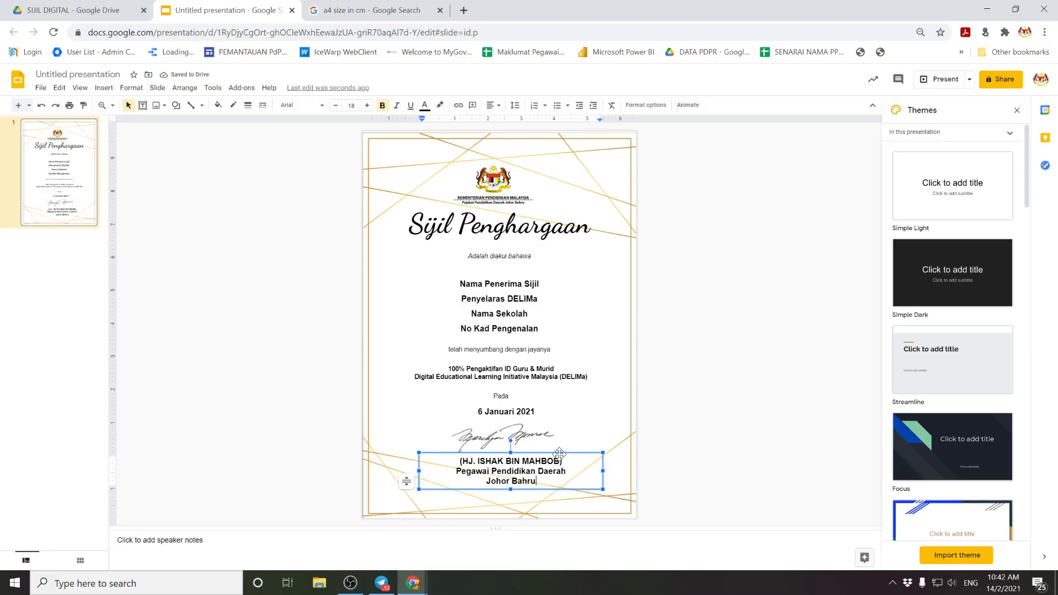
Step: Shift the signatory text box and the signature image slightly left
left_click(566, 487)
left_click_drag(567, 488, 557, 487)
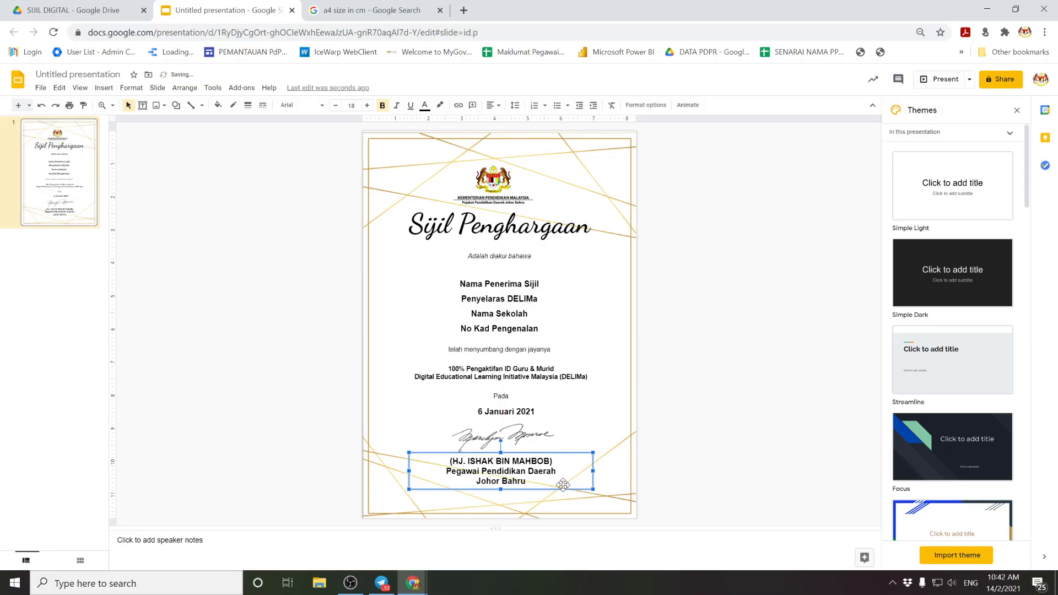
left_click(526, 435)
left_click_drag(526, 435, 519, 435)
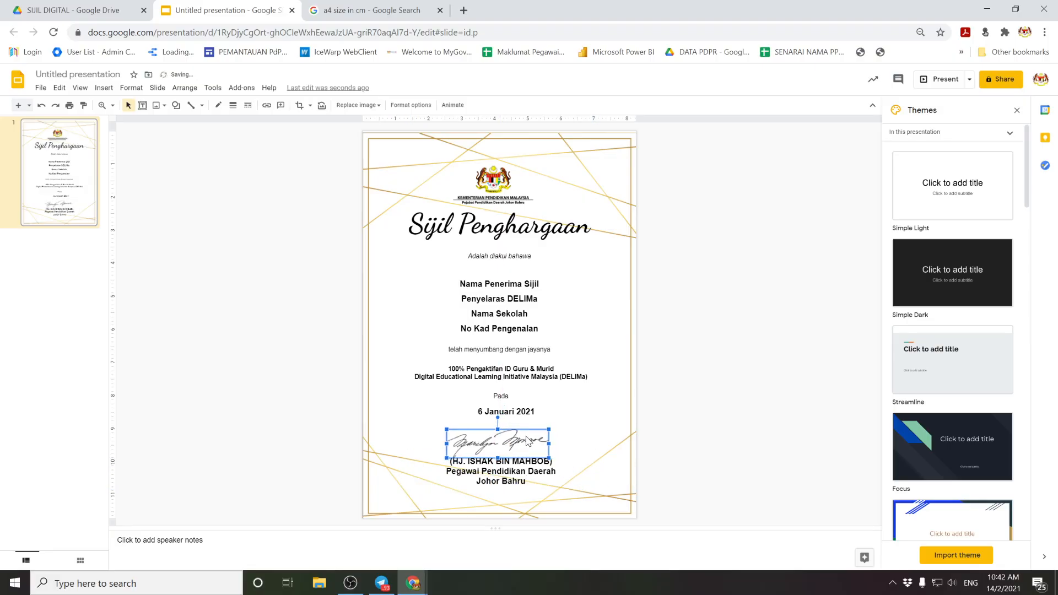
left_click(706, 408)
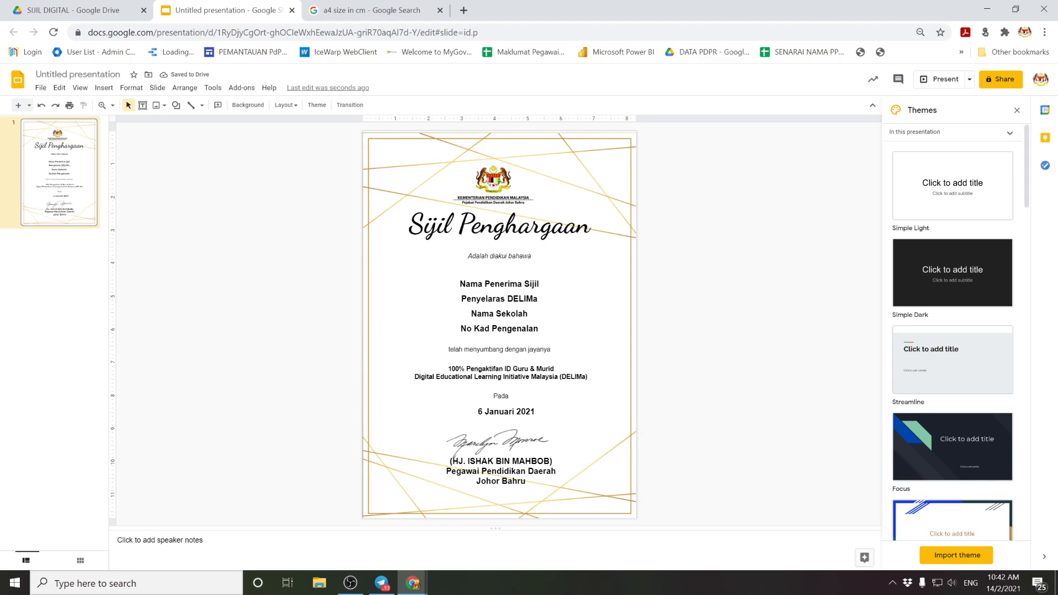
Step: Wrap Nama Penerima Sijil, Nama Sekolah and No Kad Pengenalan in << >>, leaving Penyelaras DELIMa untouched
left_click(479, 284)
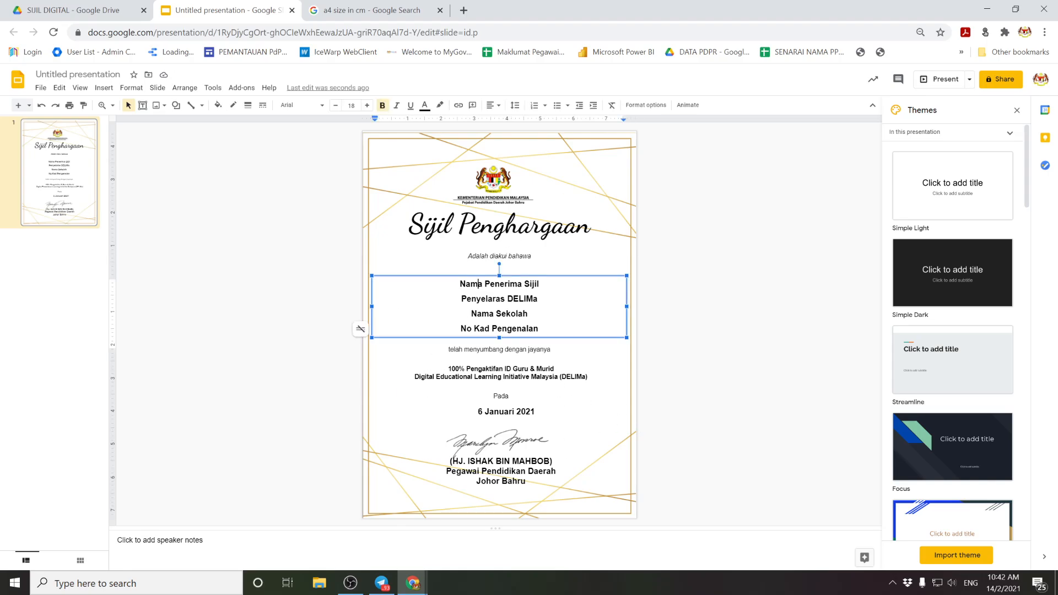
left_click(310, 262)
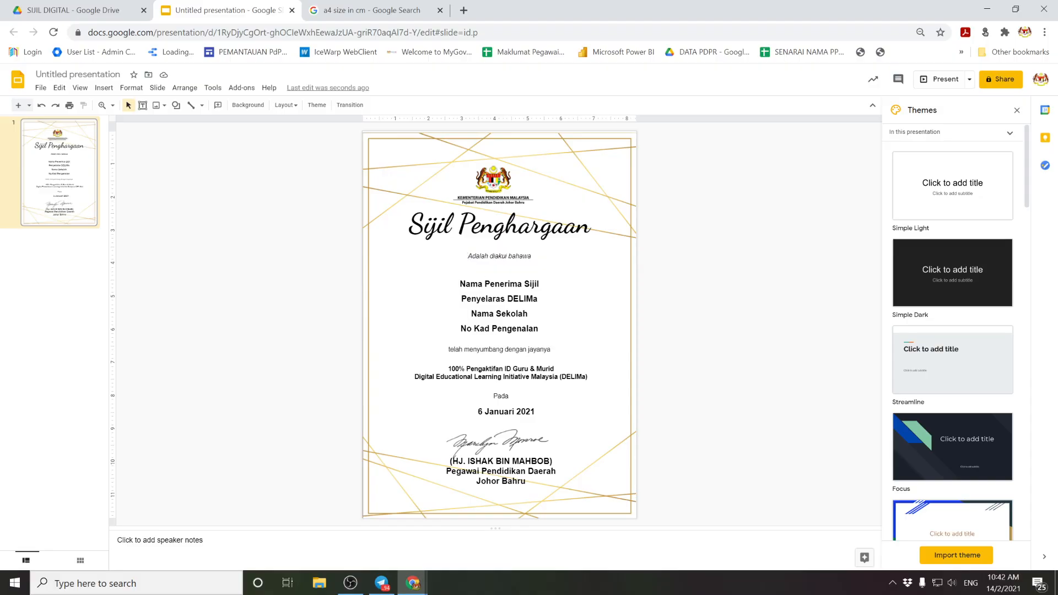
left_click(478, 284)
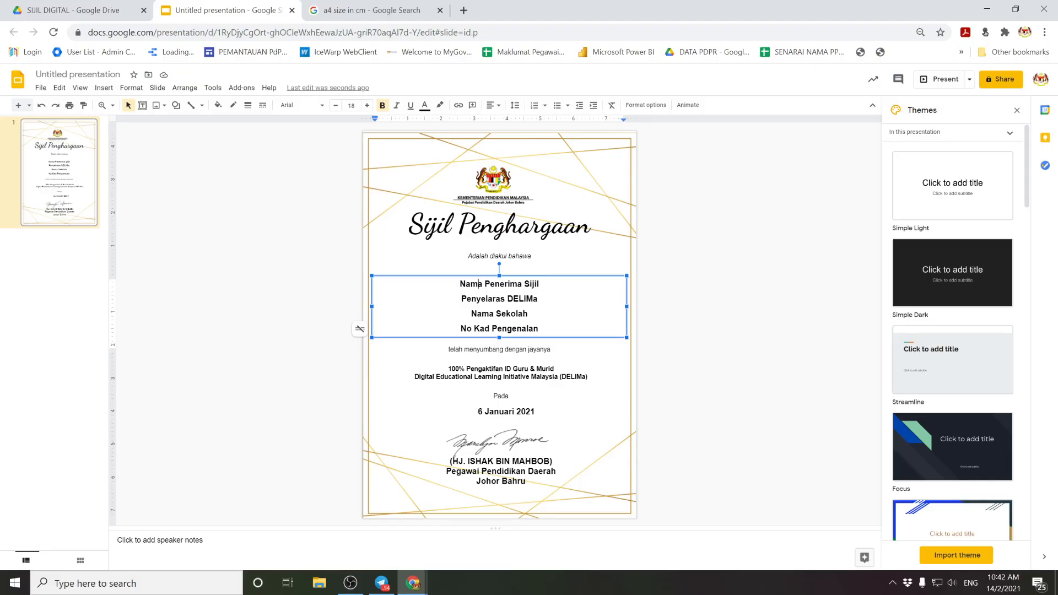
left_click_drag(461, 299, 544, 299)
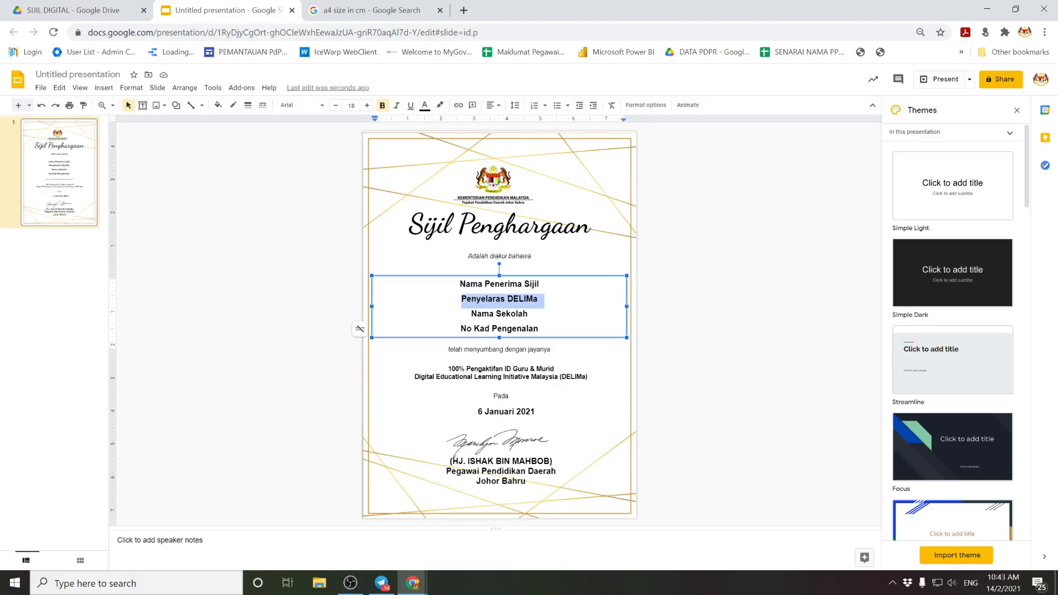
left_click(460, 284)
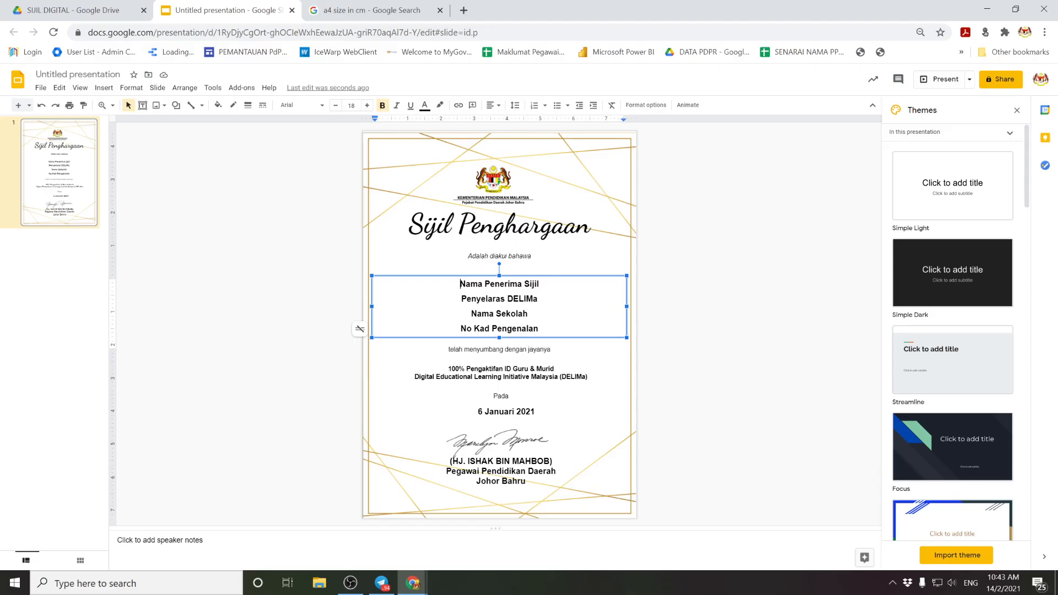
type("<<")
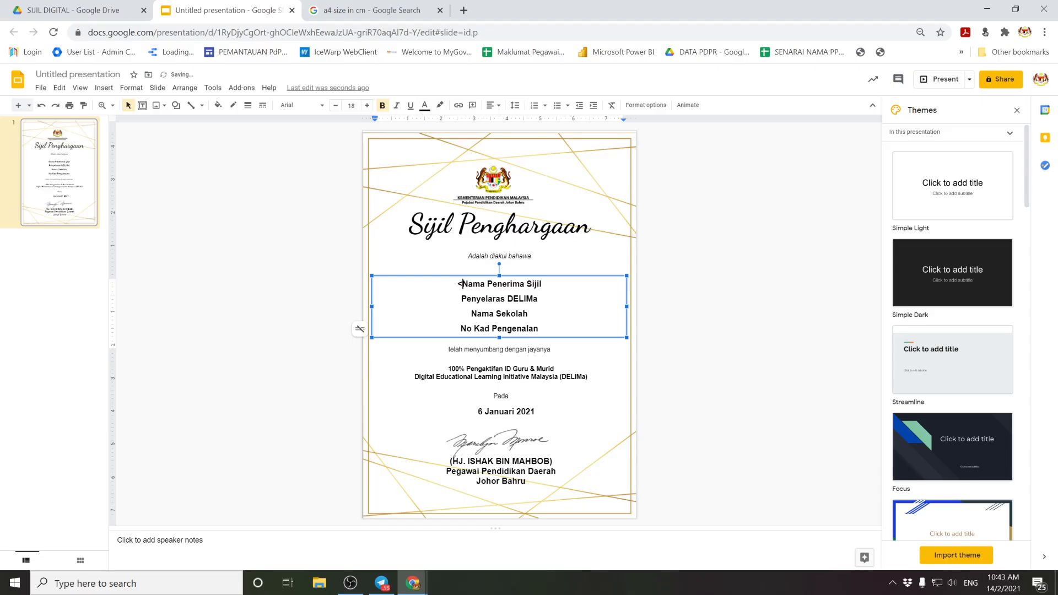
left_click(545, 284)
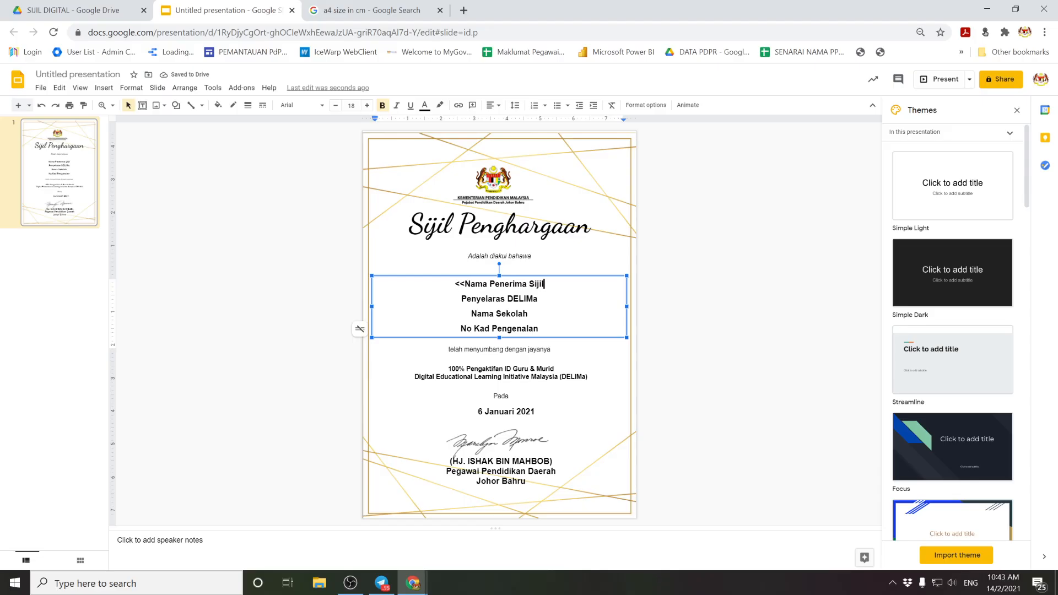
type(">>")
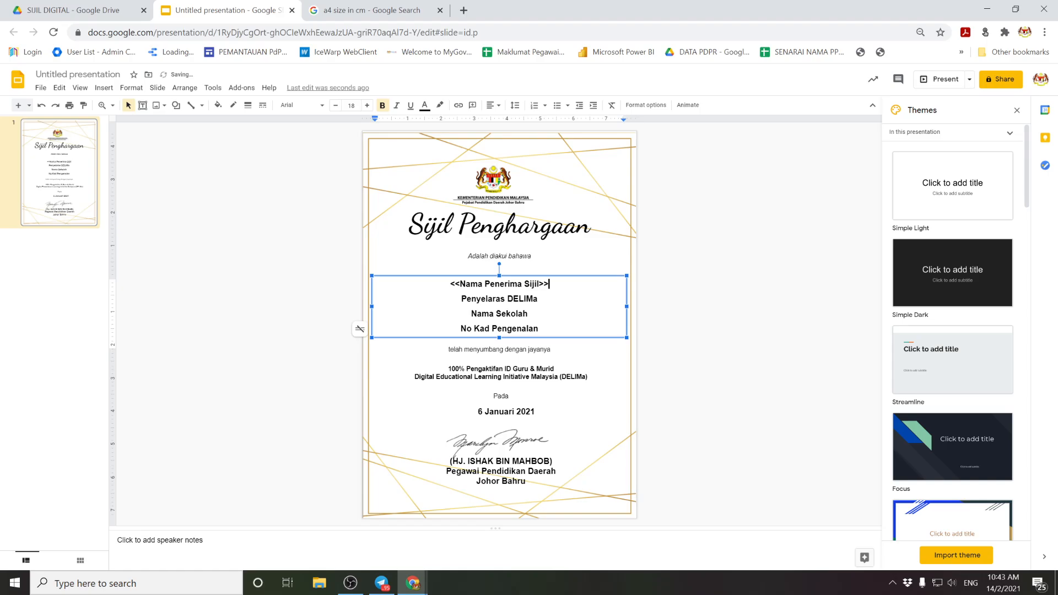
type("<<")
type(">>")
type("<<")
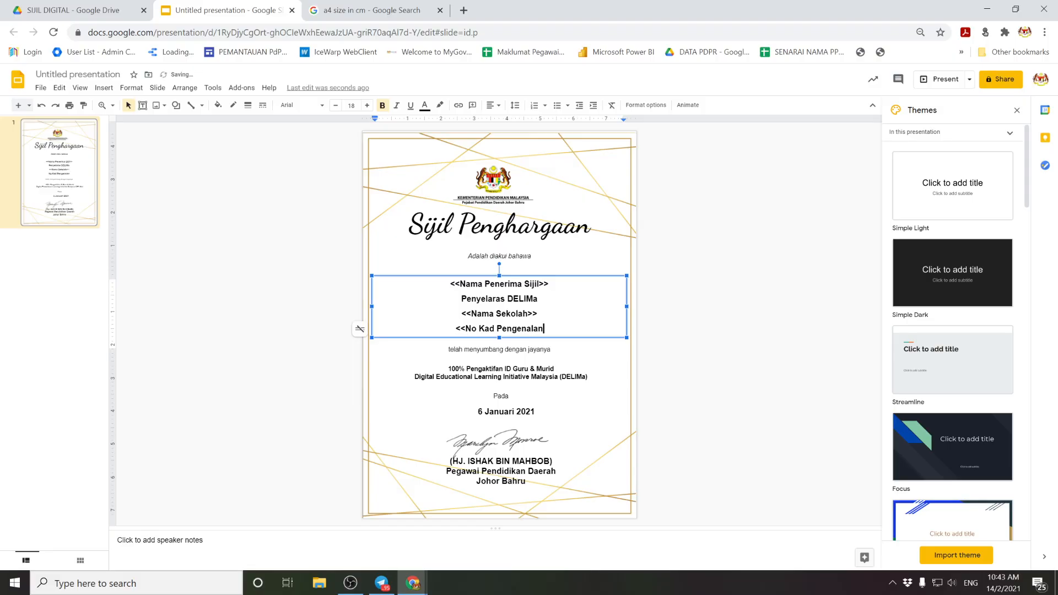
type(">>")
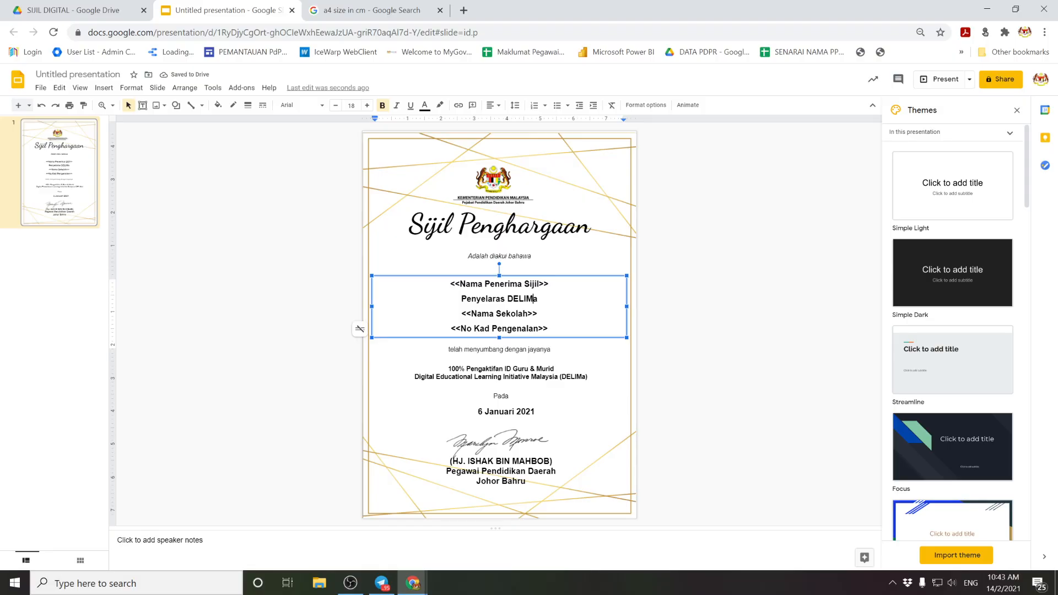
left_click(763, 281)
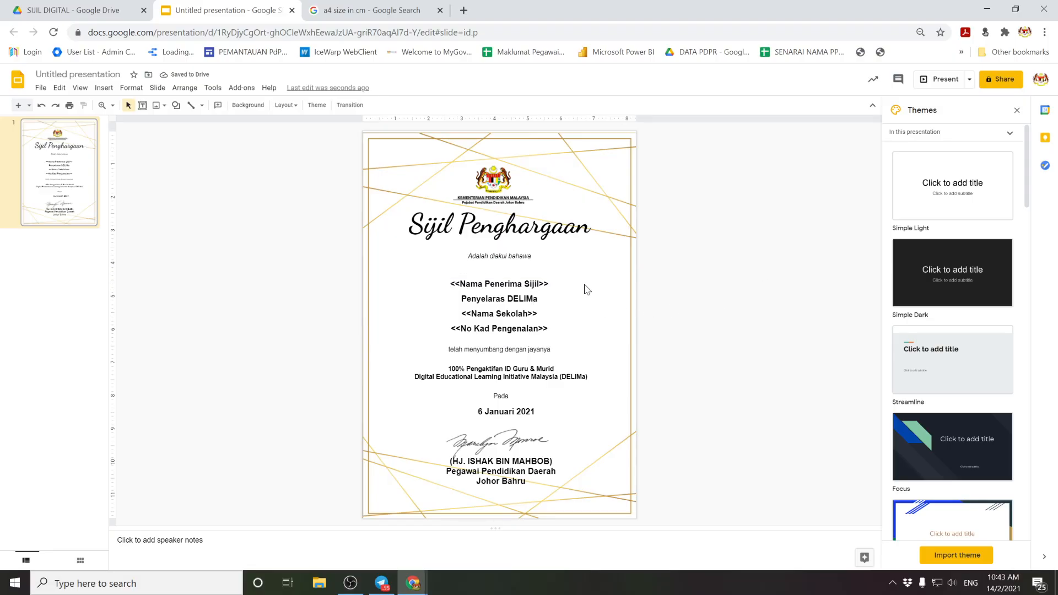
Step: Rename the certificate presentation to Sijil Penghargaan
left_click(110, 10)
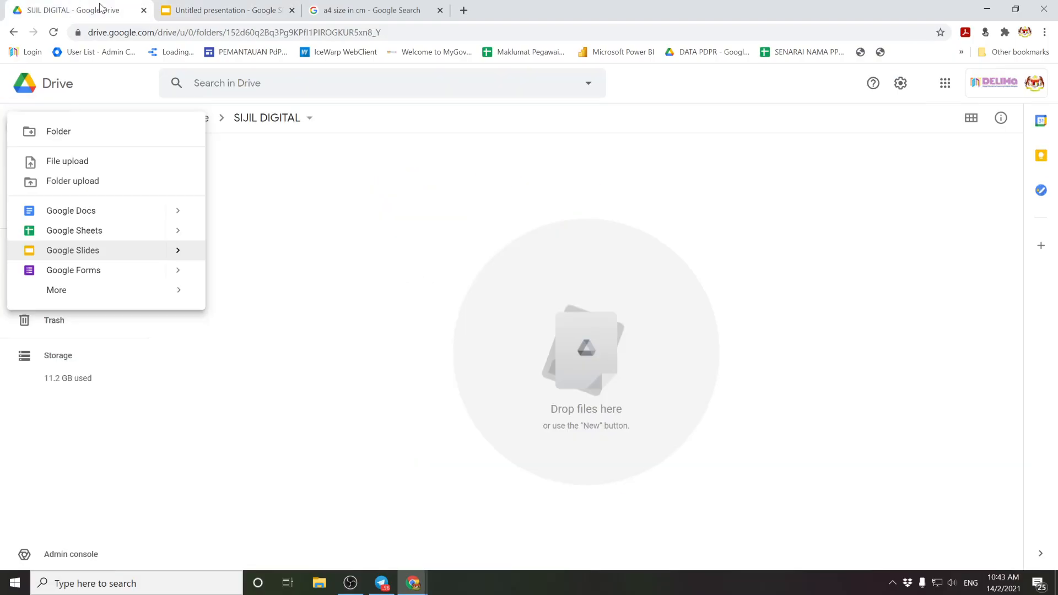
left_click(275, 228)
left_click(227, 12)
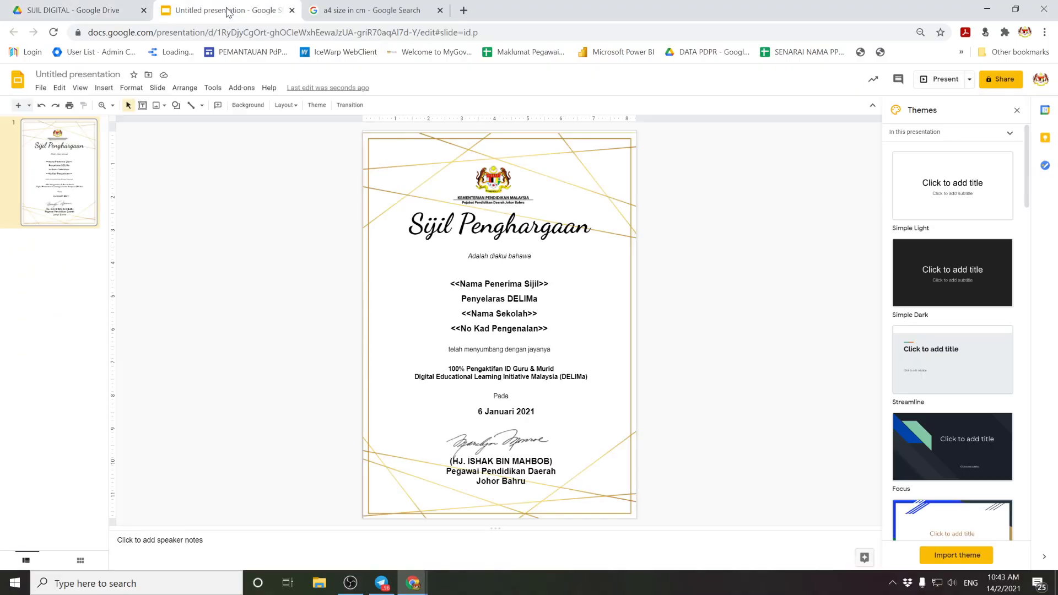
left_click(72, 74)
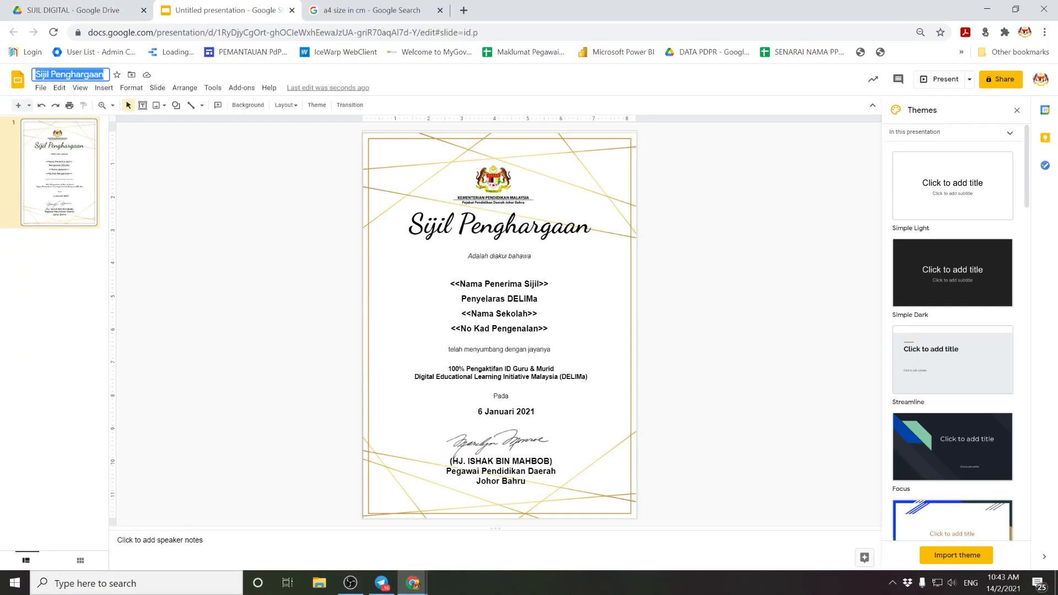
Step: From the SIJIL DIGITAL folder, create a new blank Google Form
left_click(86, 17)
left_click(236, 179)
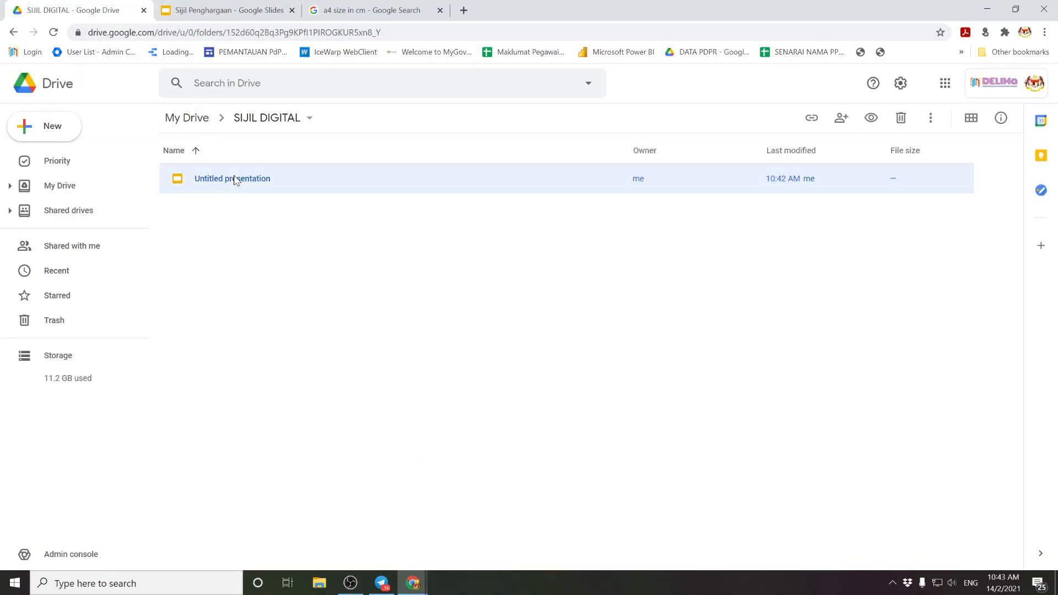
right_click(234, 175)
left_click(193, 243)
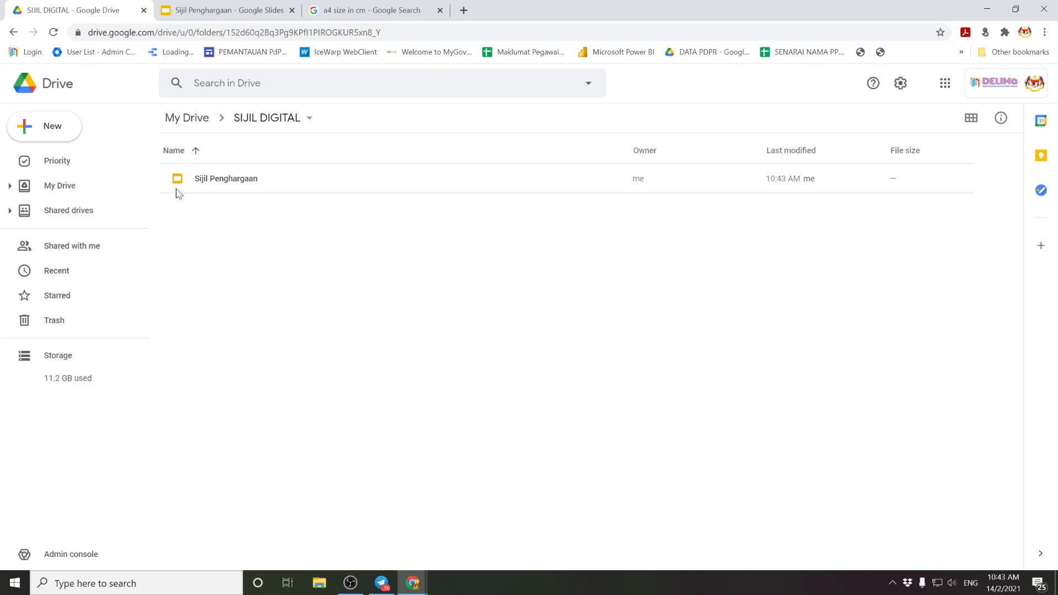
left_click(70, 134)
left_click(298, 222)
left_click(50, 124)
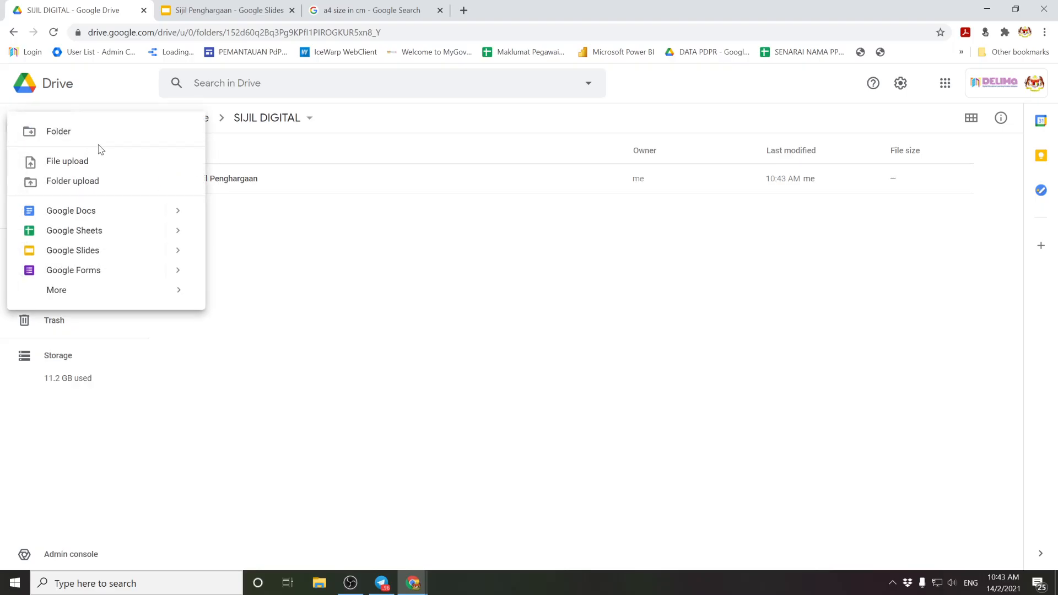
left_click(84, 269)
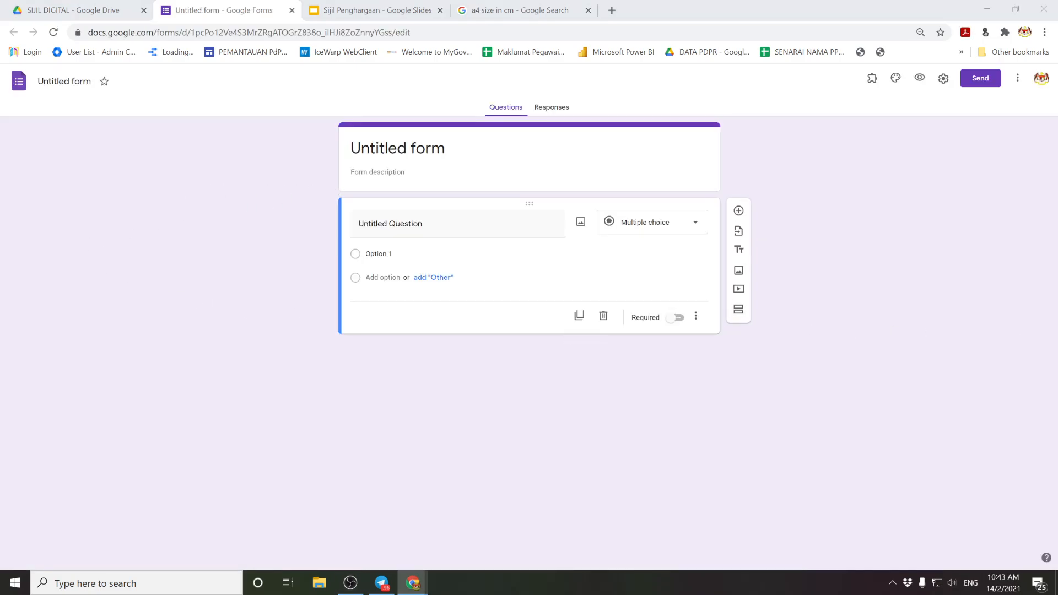
Step: Title the form 'Sijil Penghargaan' and apply that title as the form's file name
left_click(442, 180)
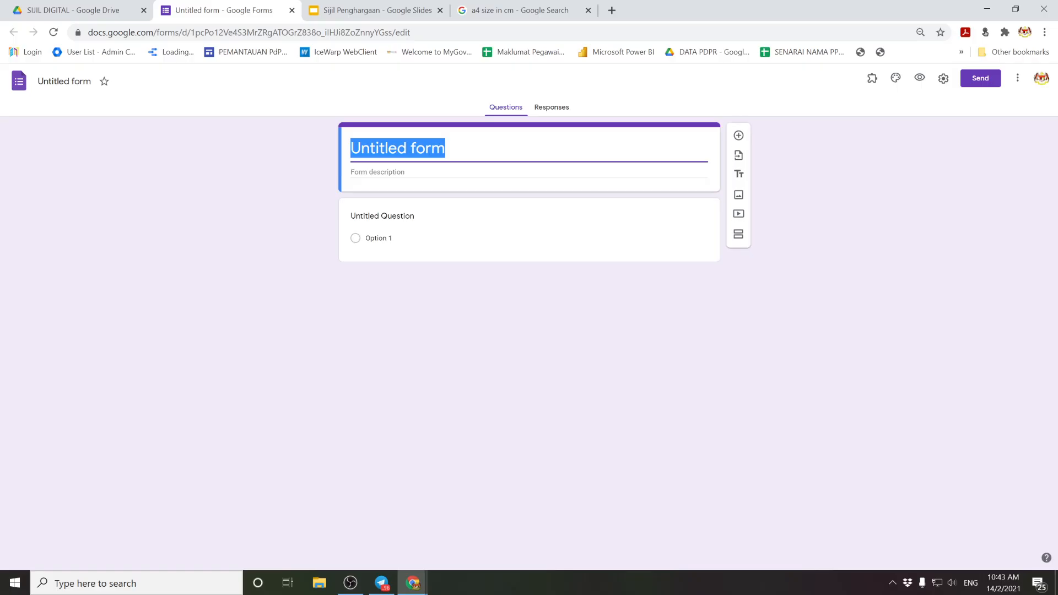
type("Sijil")
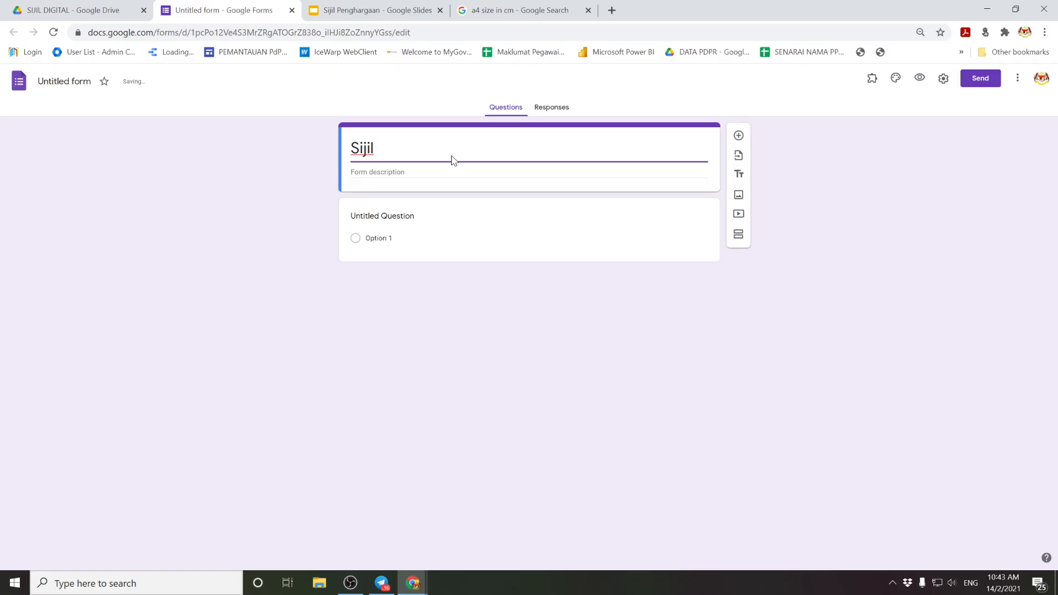
type(" Penghargaan")
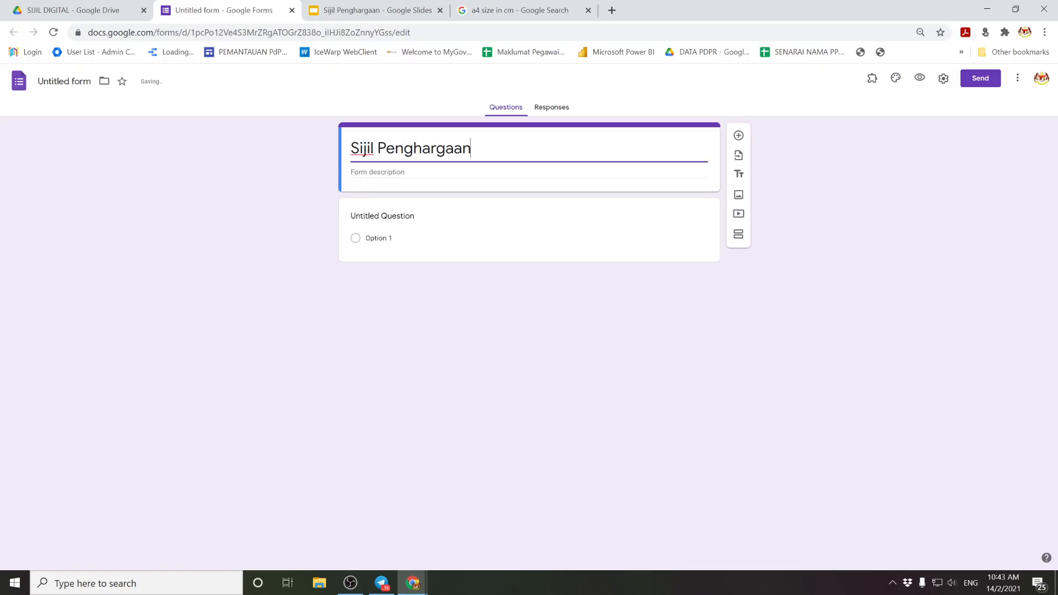
left_click(64, 81)
left_click(122, 167)
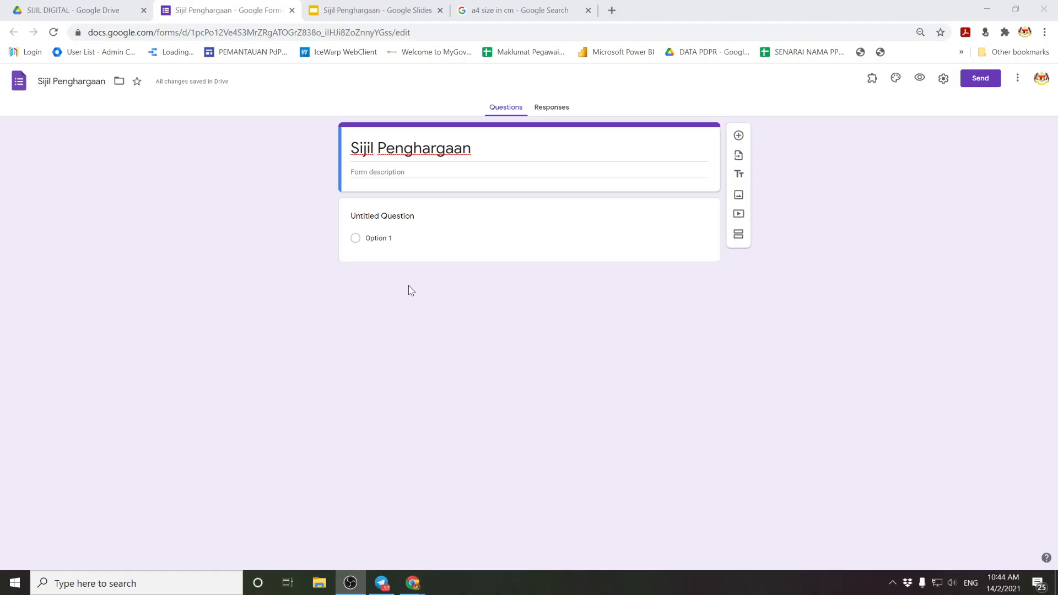
Step: Add the required short-answer questions E-mail Penerima and Nama Sekolah
left_click(407, 216)
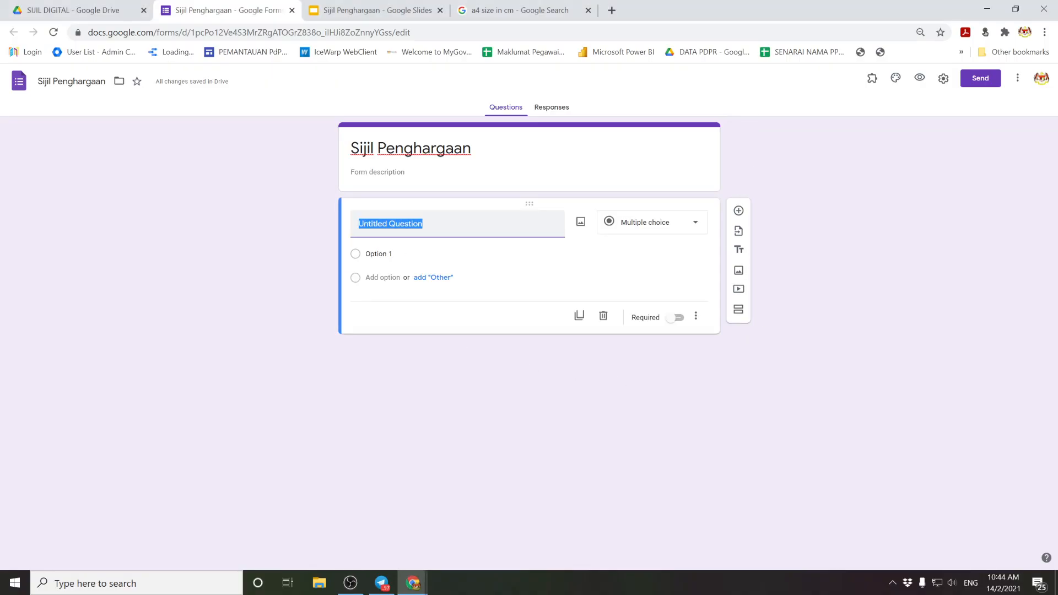
type("E-mail Penerima")
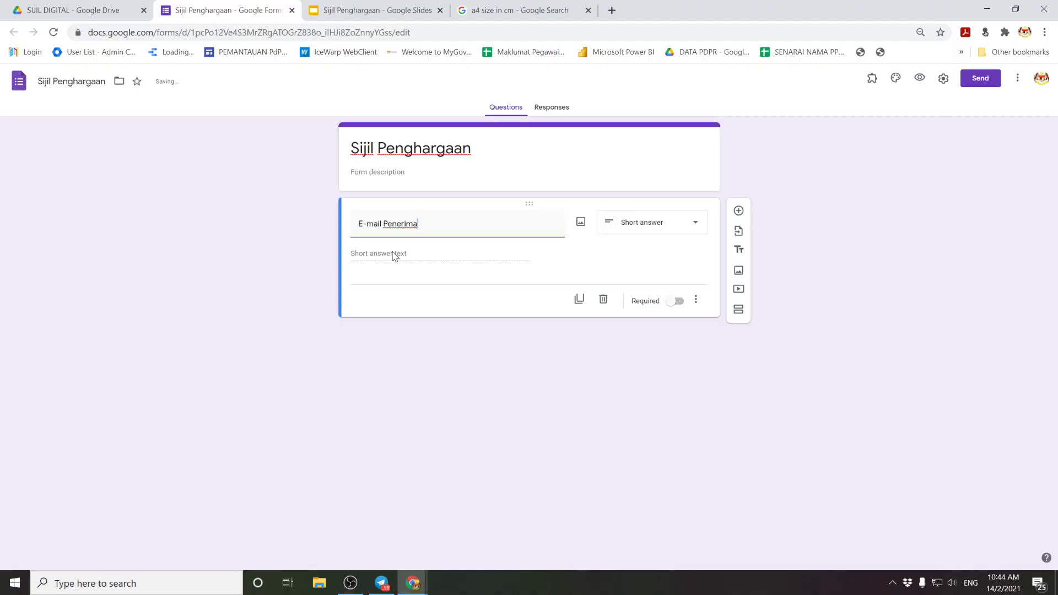
left_click(675, 300)
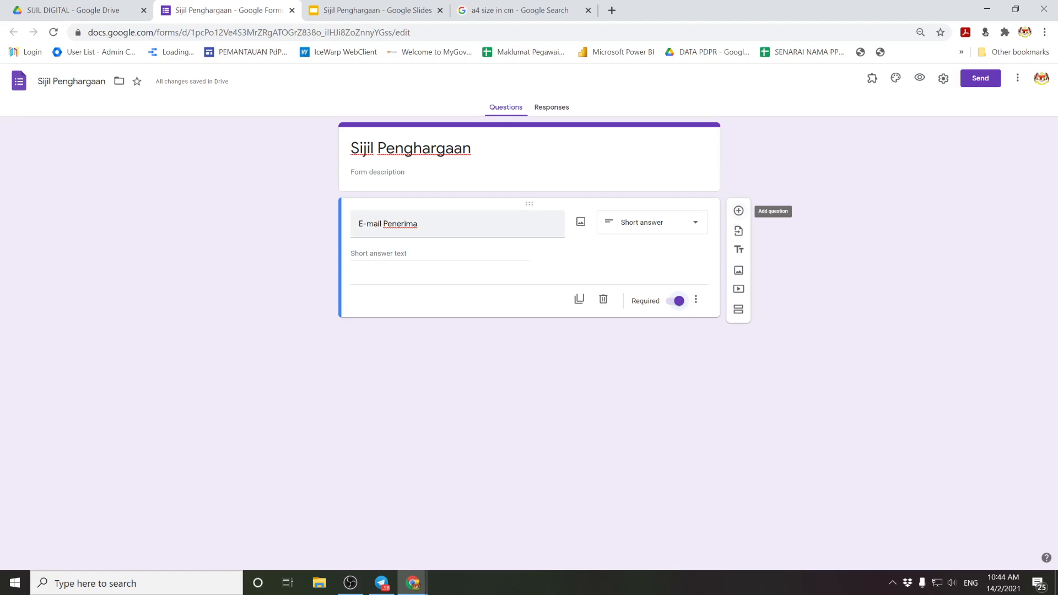
left_click(738, 210)
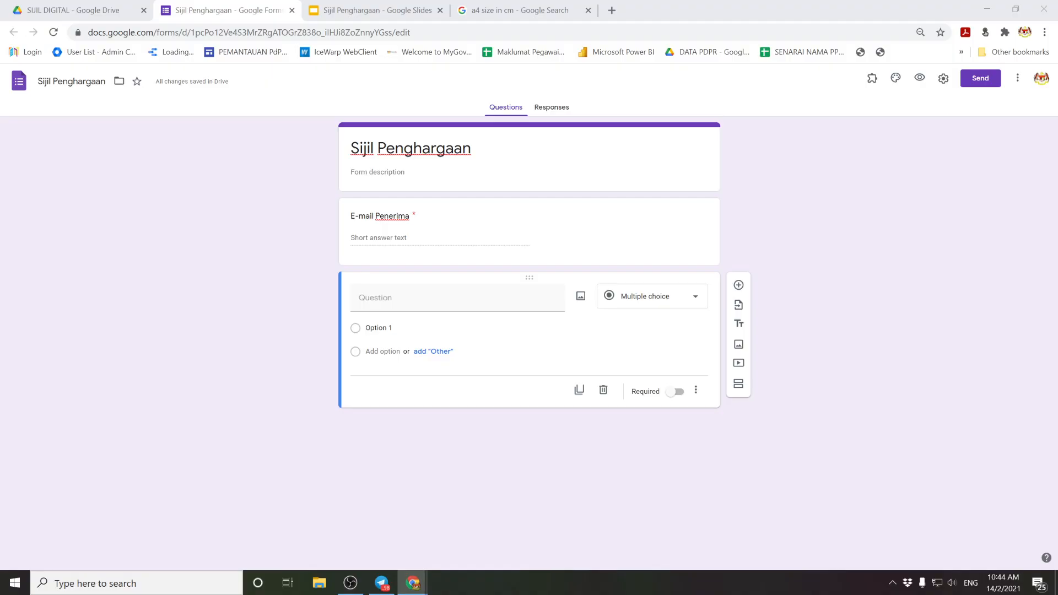
left_click(386, 297)
type("Nama Sekolah")
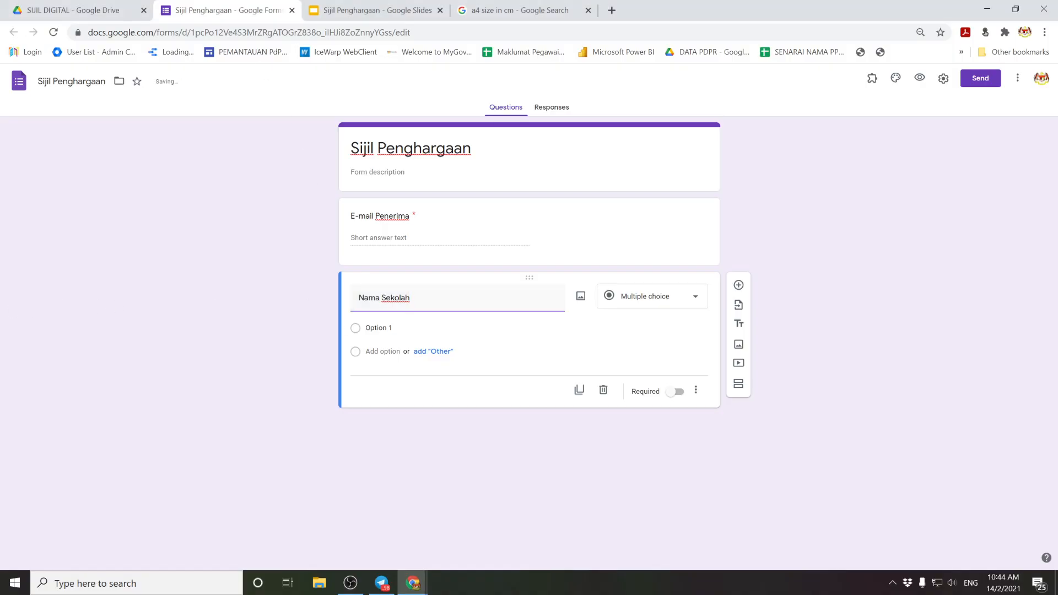
left_click(380, 10)
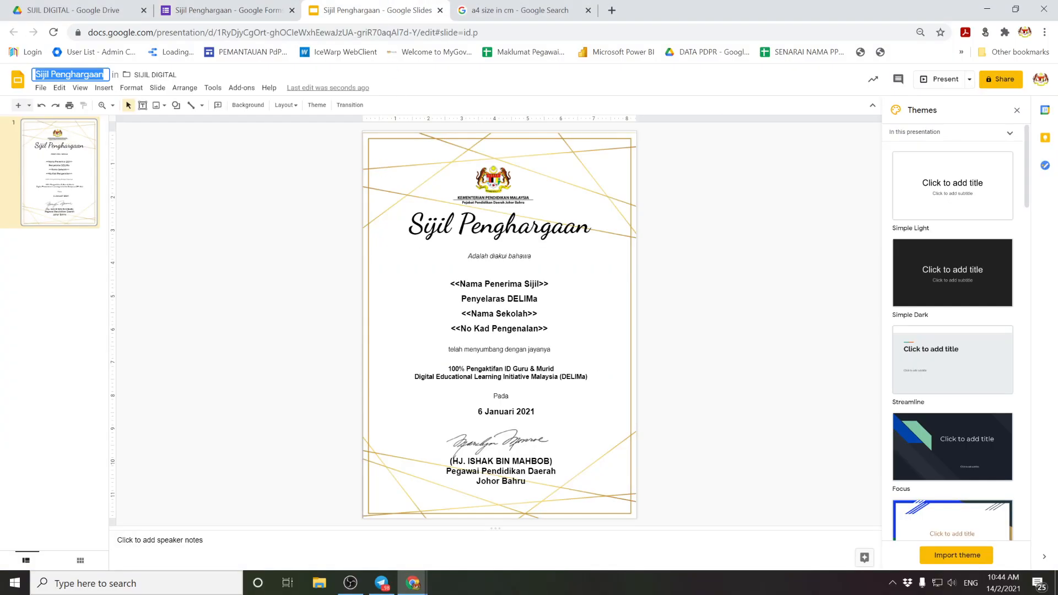
left_click(270, 11)
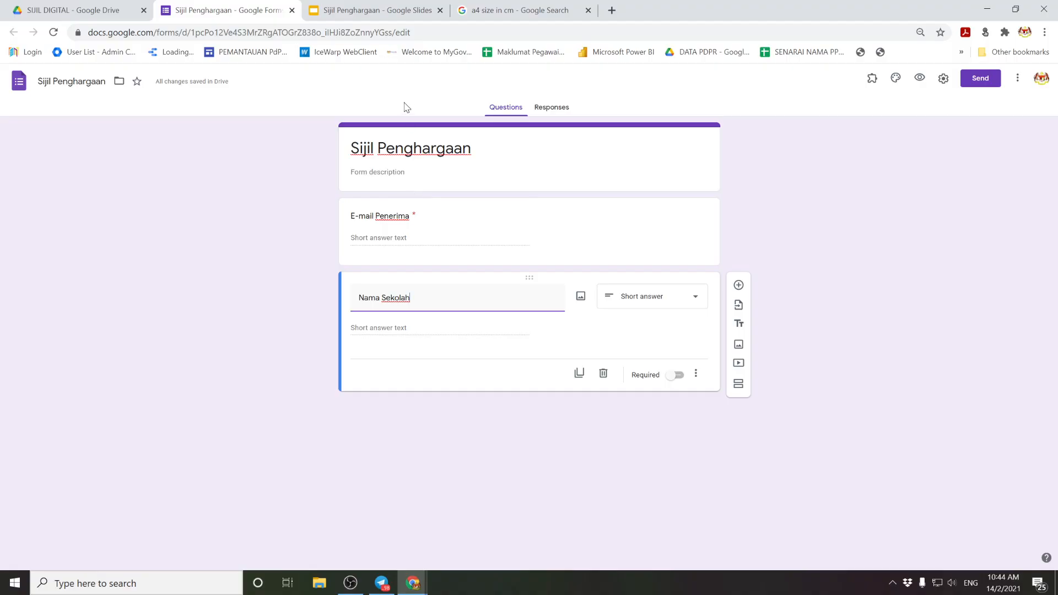
left_click(398, 11)
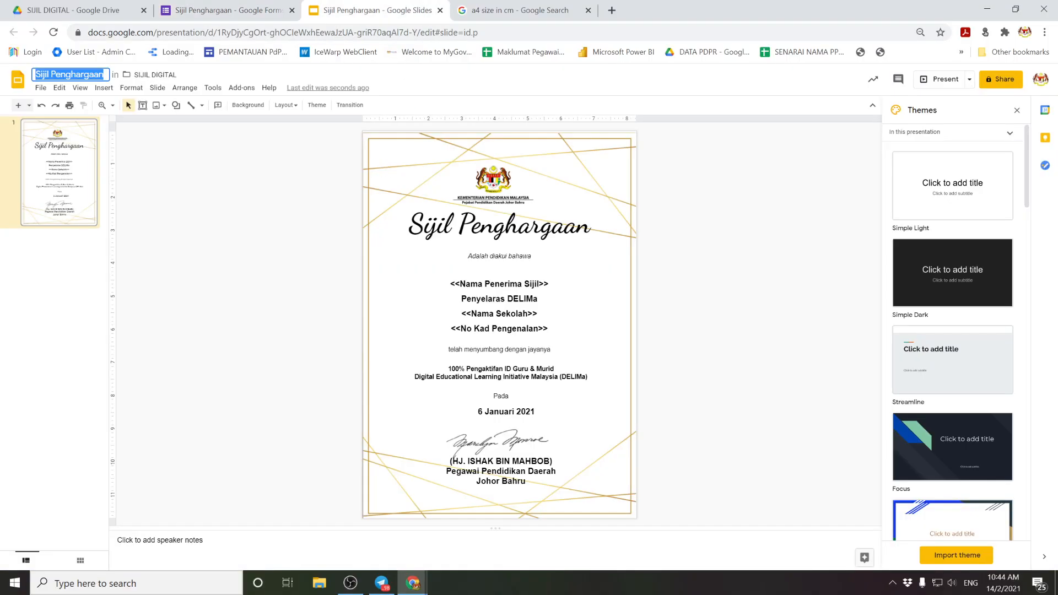
left_click(209, 6)
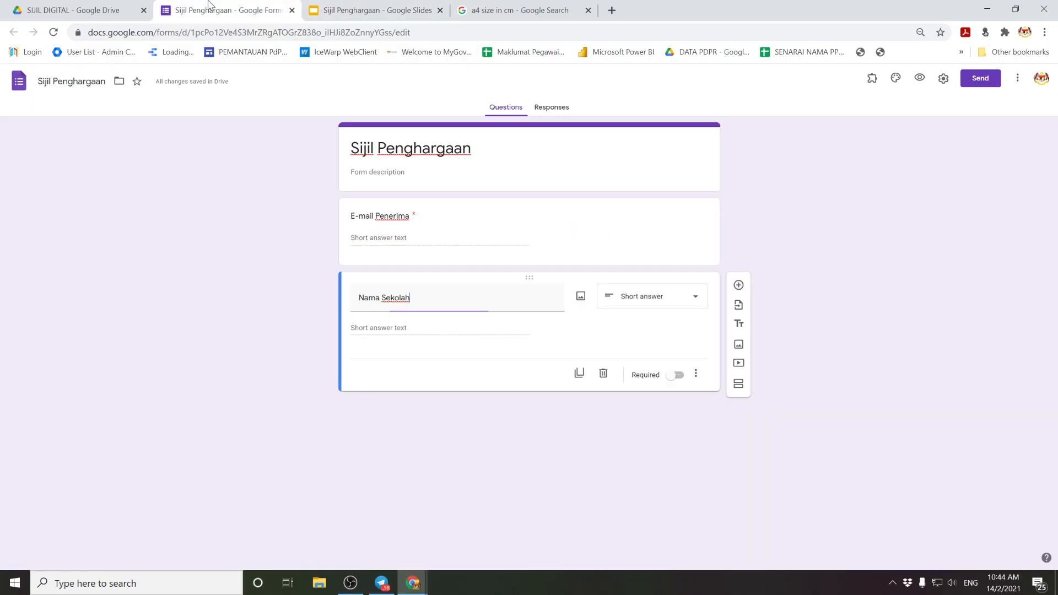
left_click(677, 374)
Step: Add a required Nama Penerima Sijil question and move it above Nama Sekolah
left_click(738, 285)
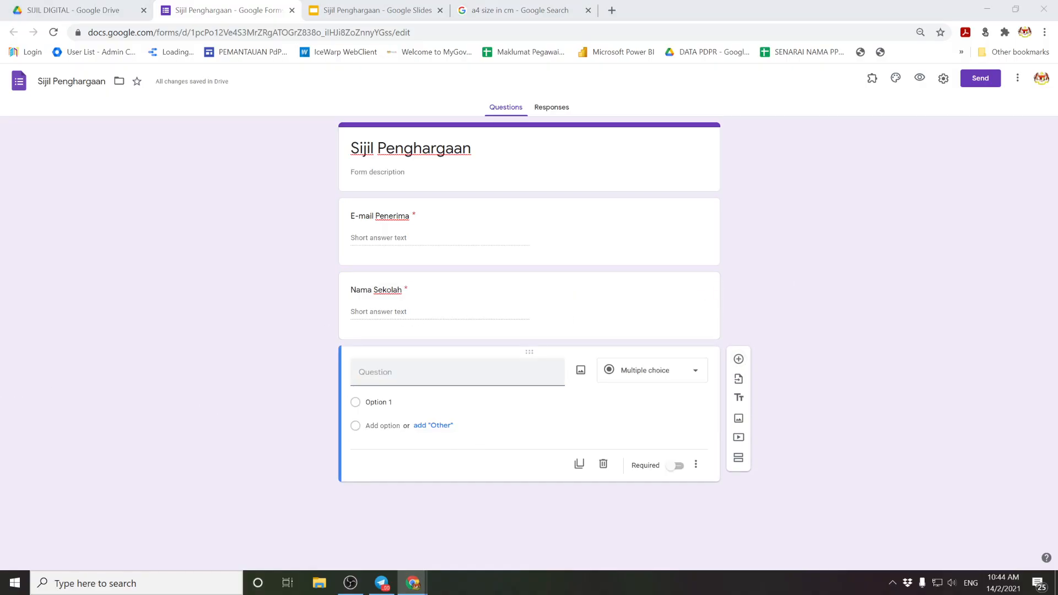
left_click(468, 372)
type("Nama Penerima Sijil")
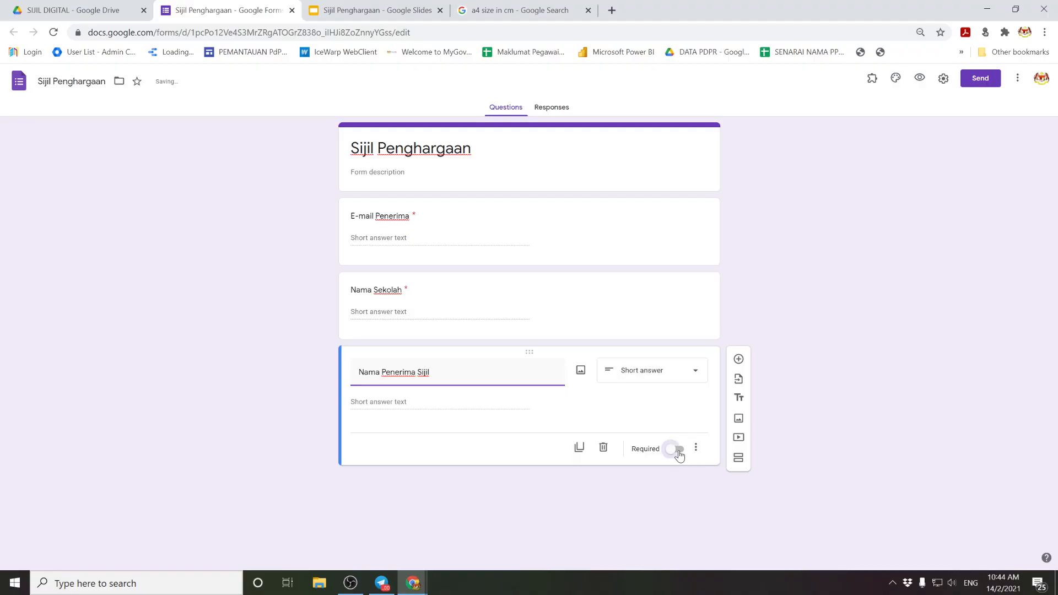
left_click(676, 449)
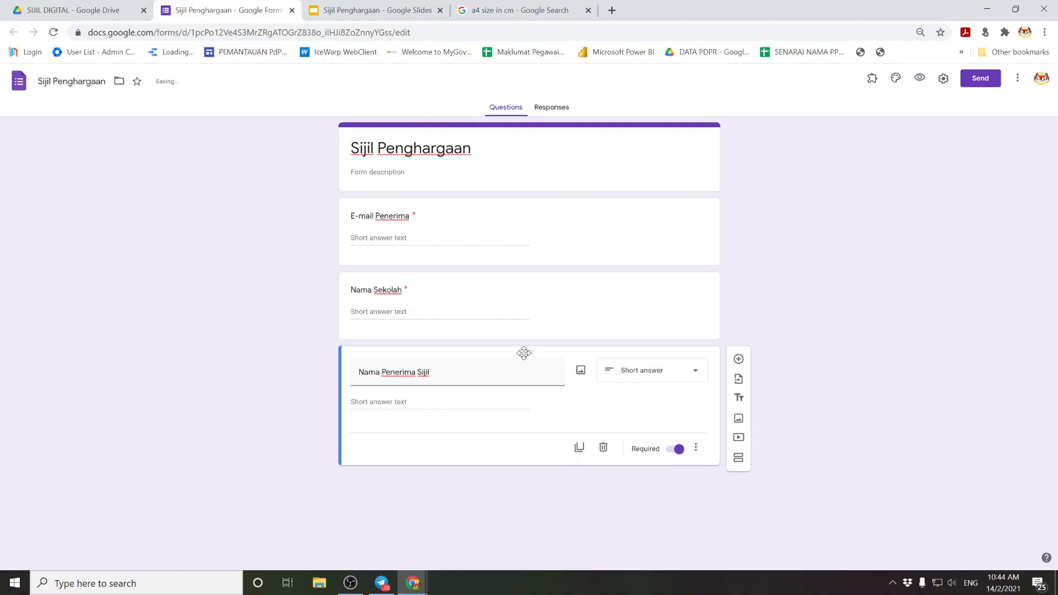
left_click_drag(524, 349, 517, 277)
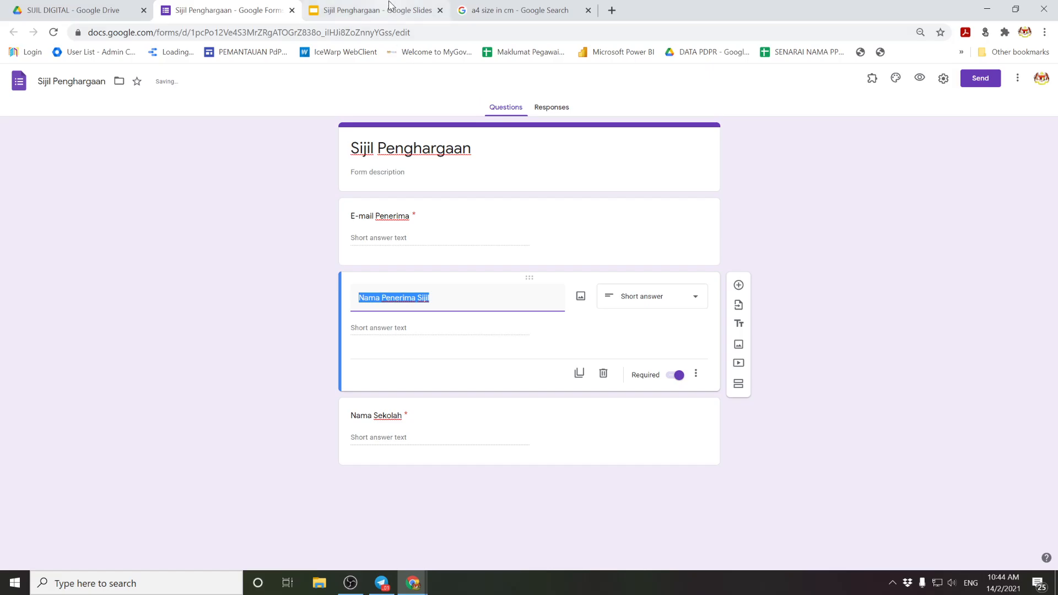
Step: Add a required No Kad Pengenalan question below Nama Sekolah
left_click(375, 10)
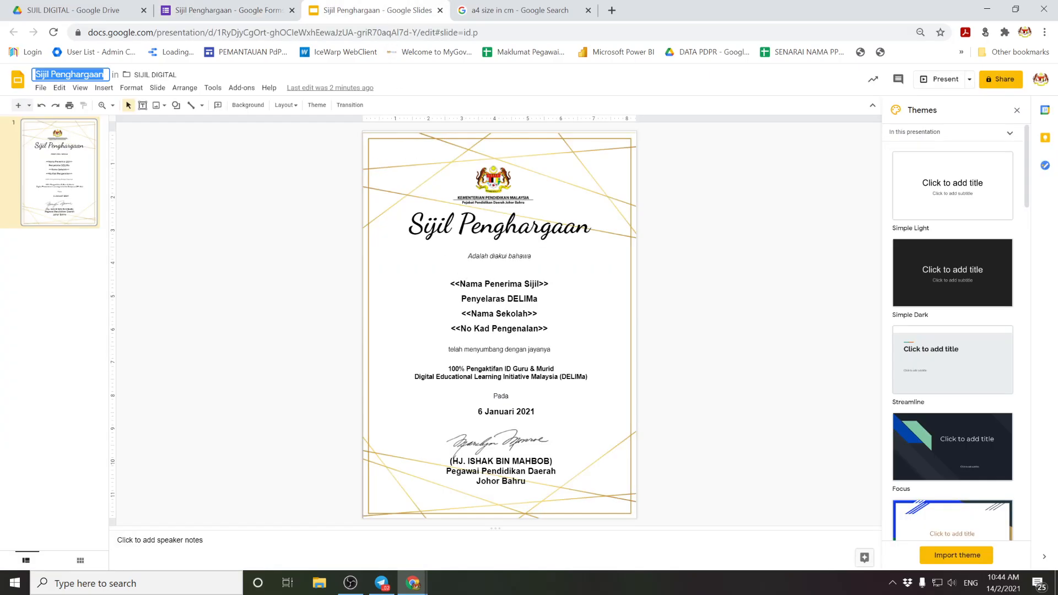
left_click(226, 10)
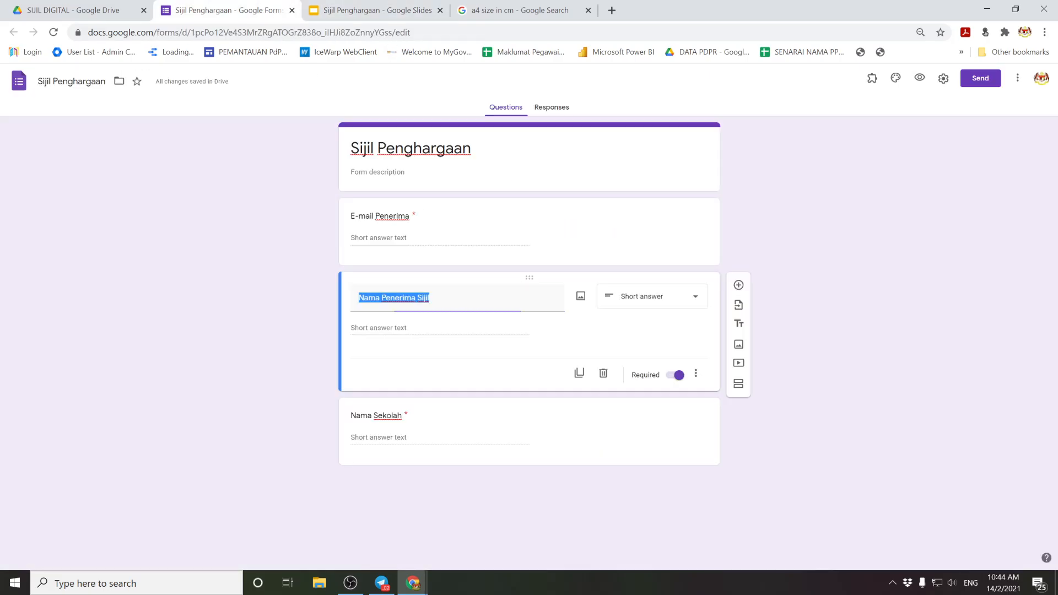
left_click(714, 454)
left_click(738, 356)
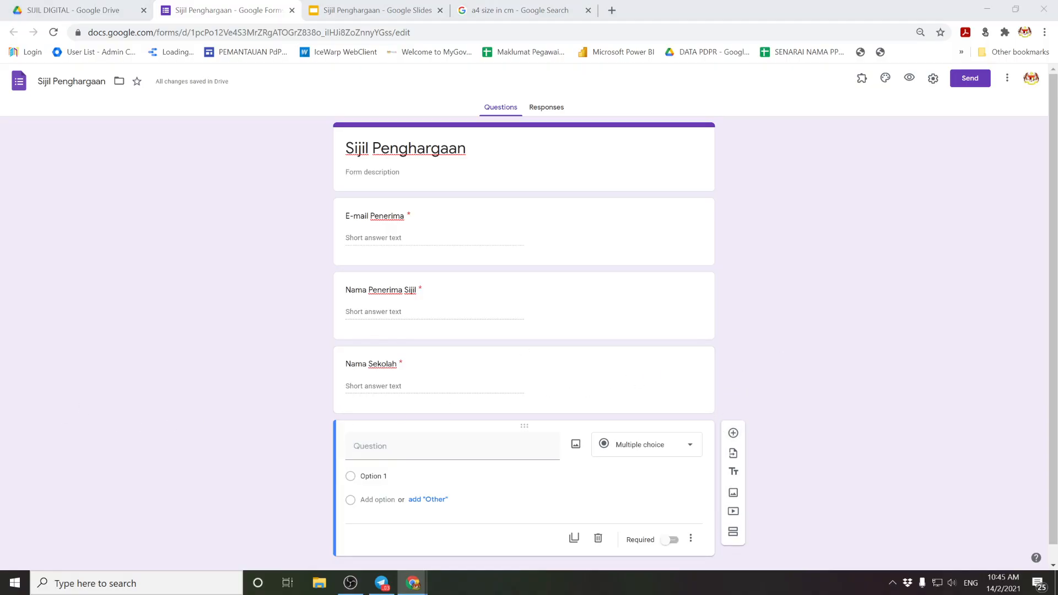
left_click(357, 453)
type("No Kad Pengenalan")
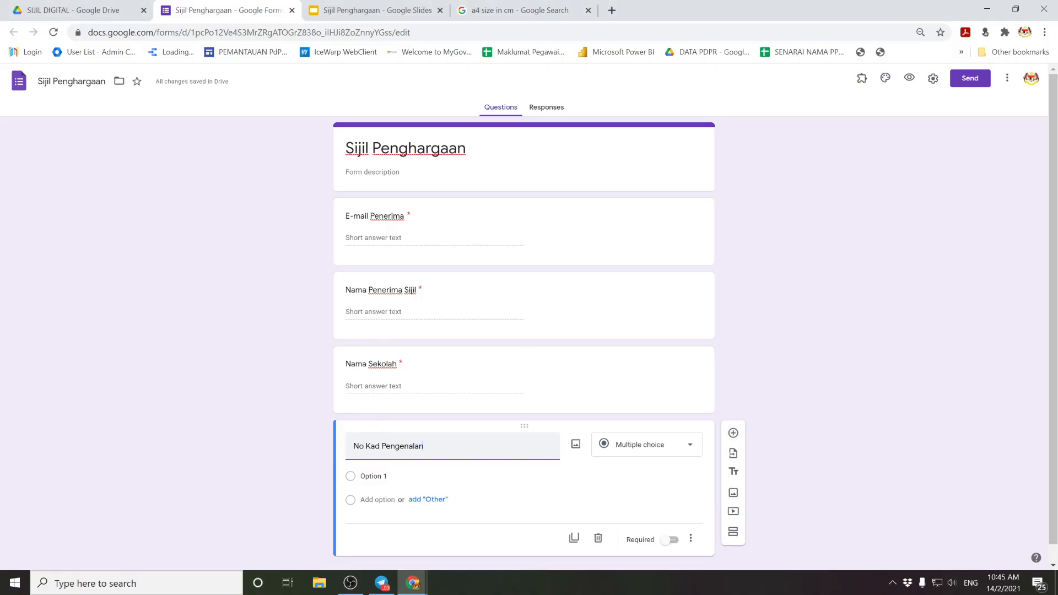
left_click(671, 523)
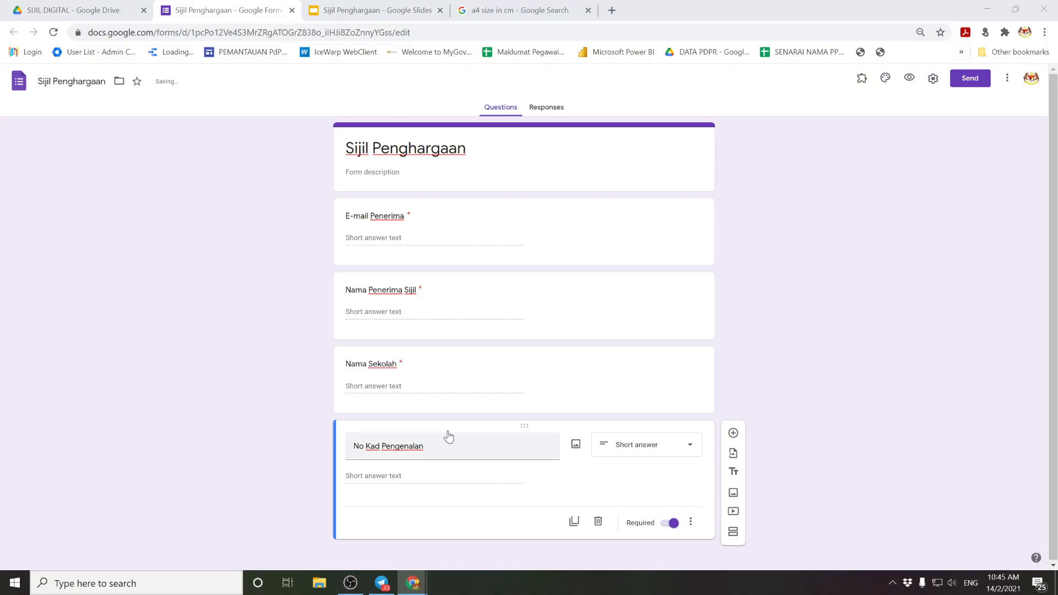
Step: Check the form's questions against the certificate slide's placeholder fields
left_click(380, 10)
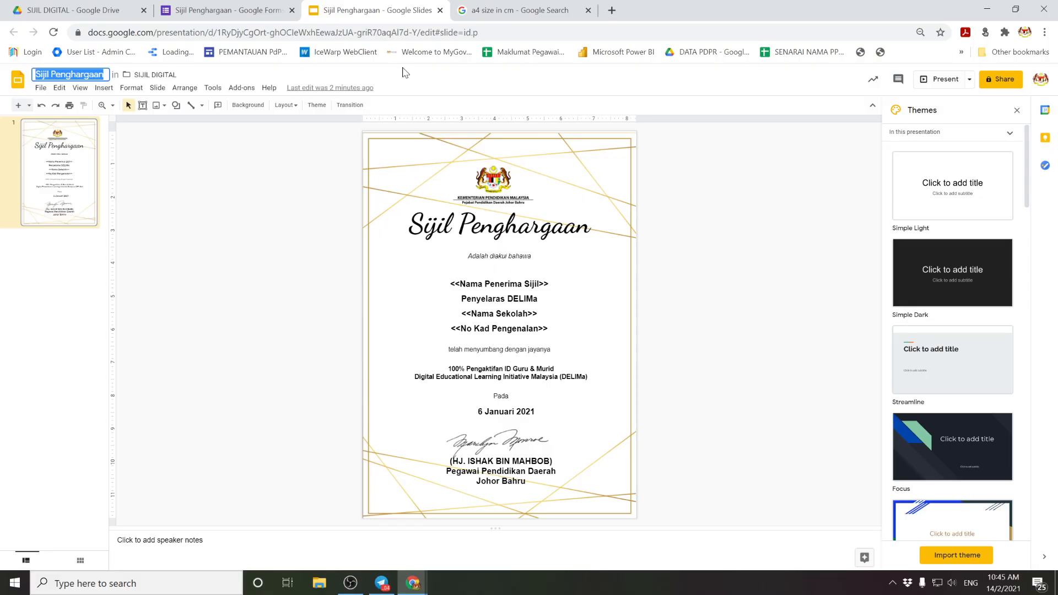
left_click(234, 11)
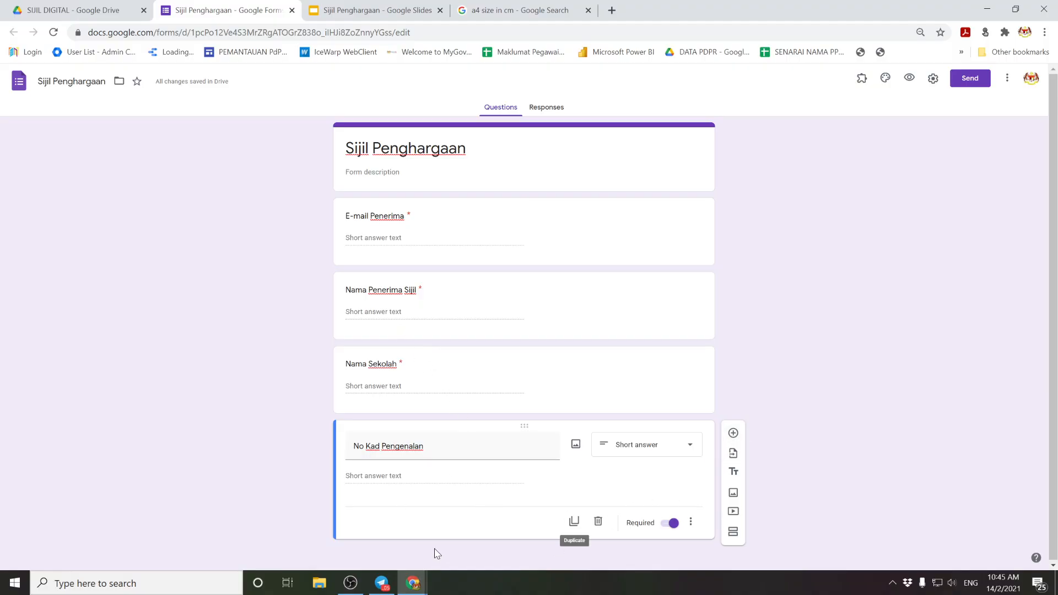
left_click(372, 9)
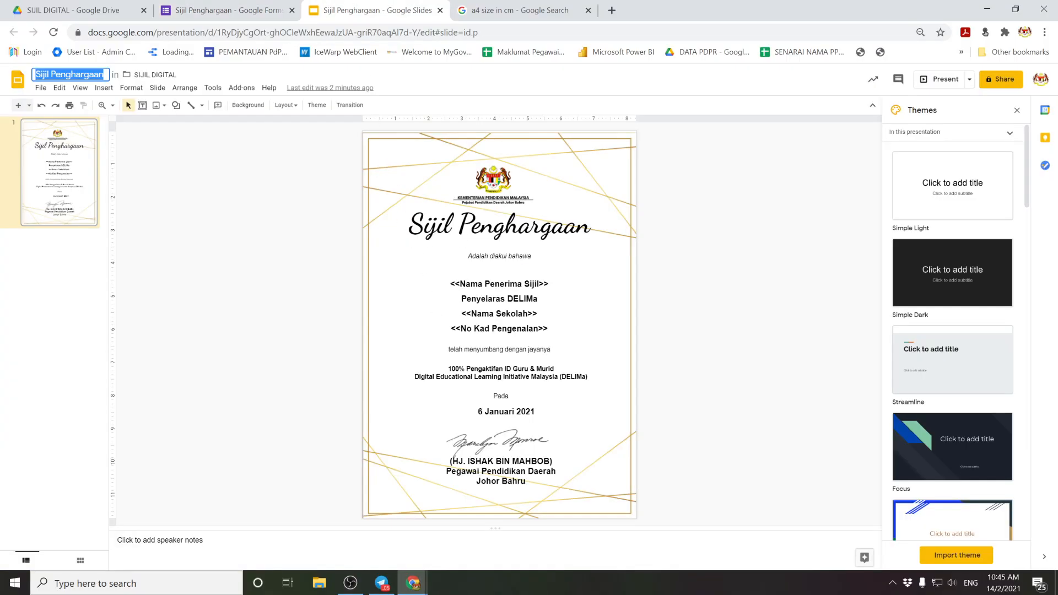
left_click(495, 329)
left_click_drag(451, 328, 551, 330)
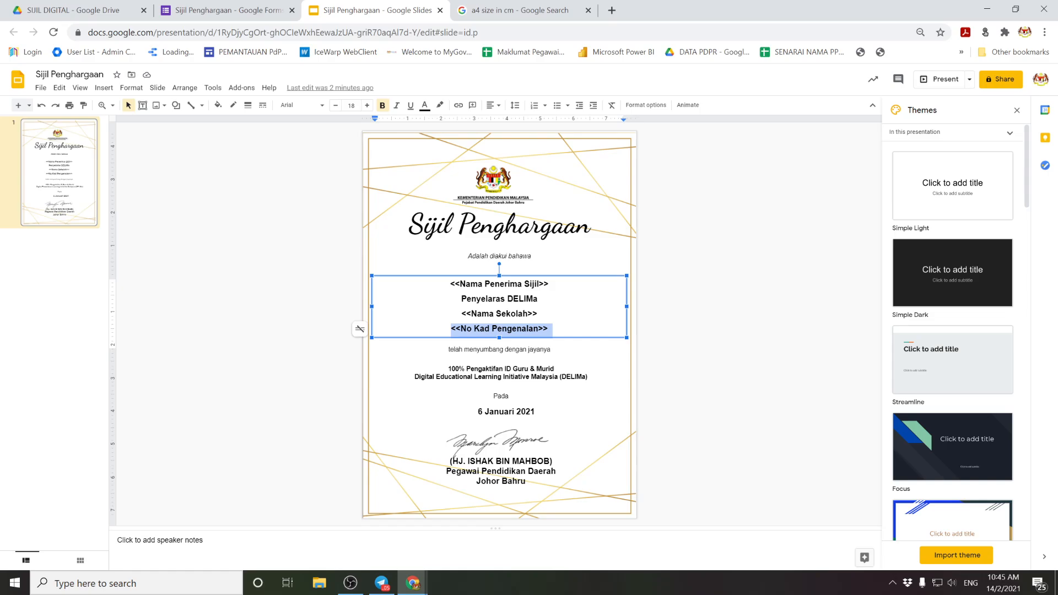
left_click(264, 291)
left_click(254, 11)
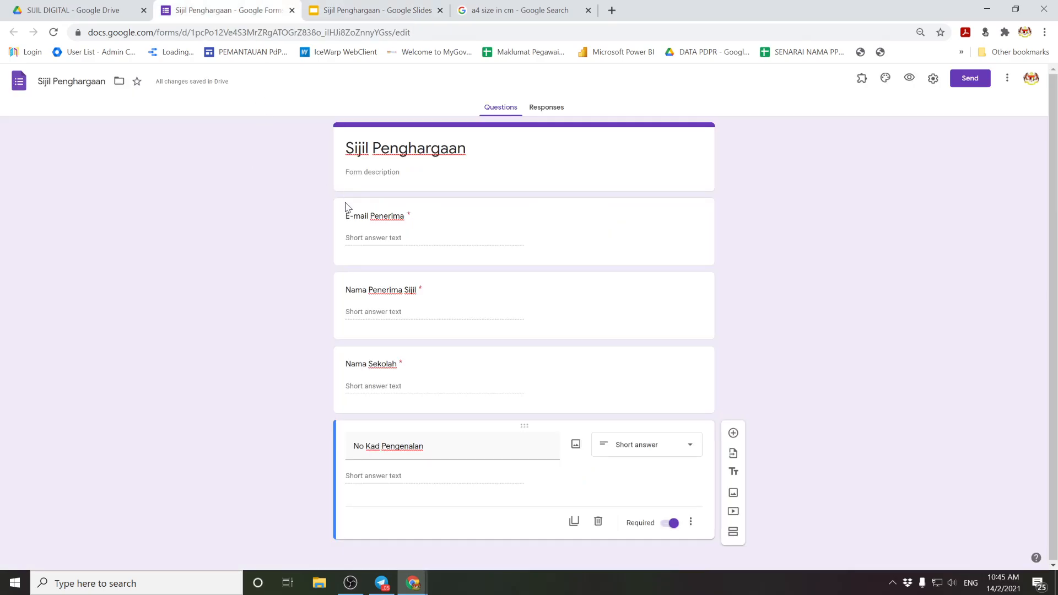
Step: Save the form settings with the organisation-only restriction and one-response limit both off
left_click(933, 79)
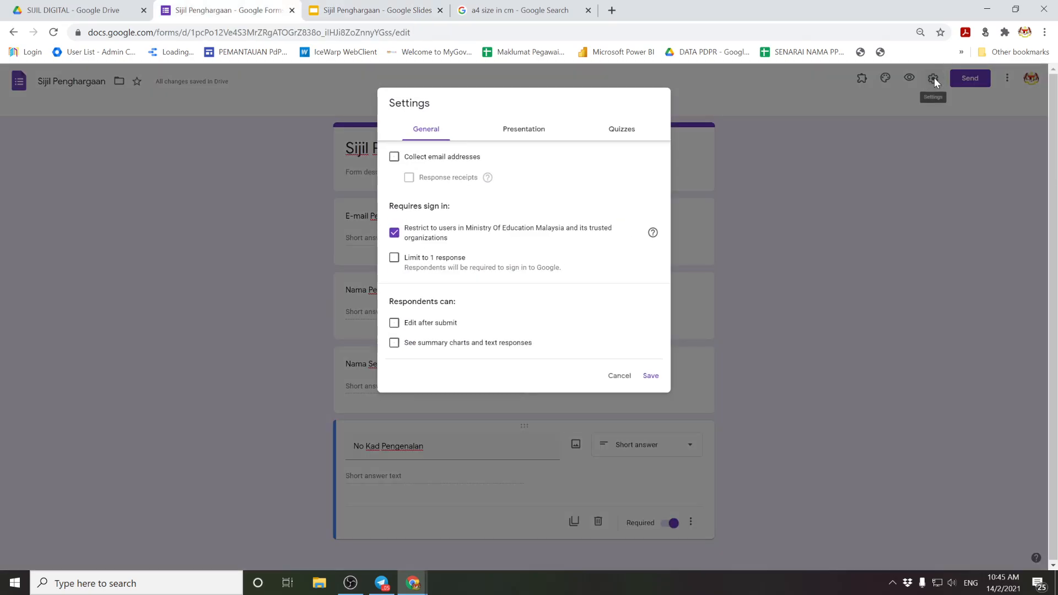
left_click(396, 236)
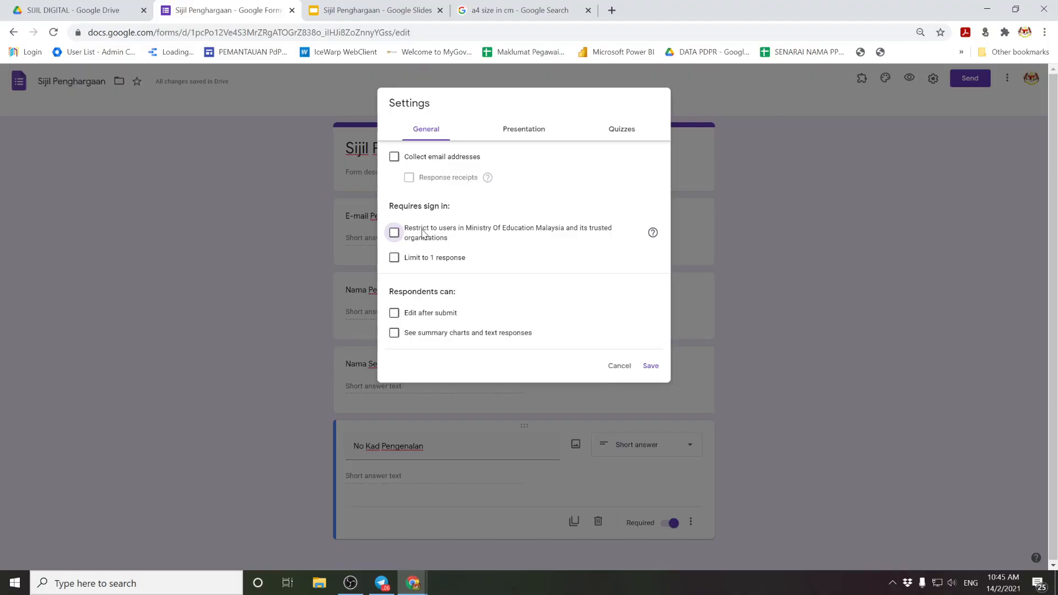
left_click(394, 233)
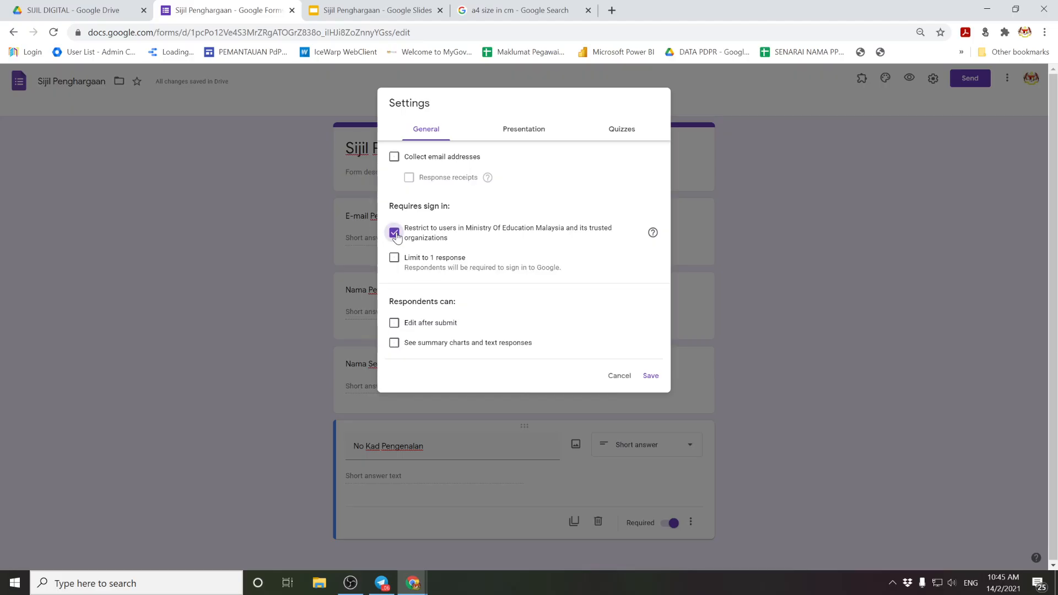
left_click(395, 234)
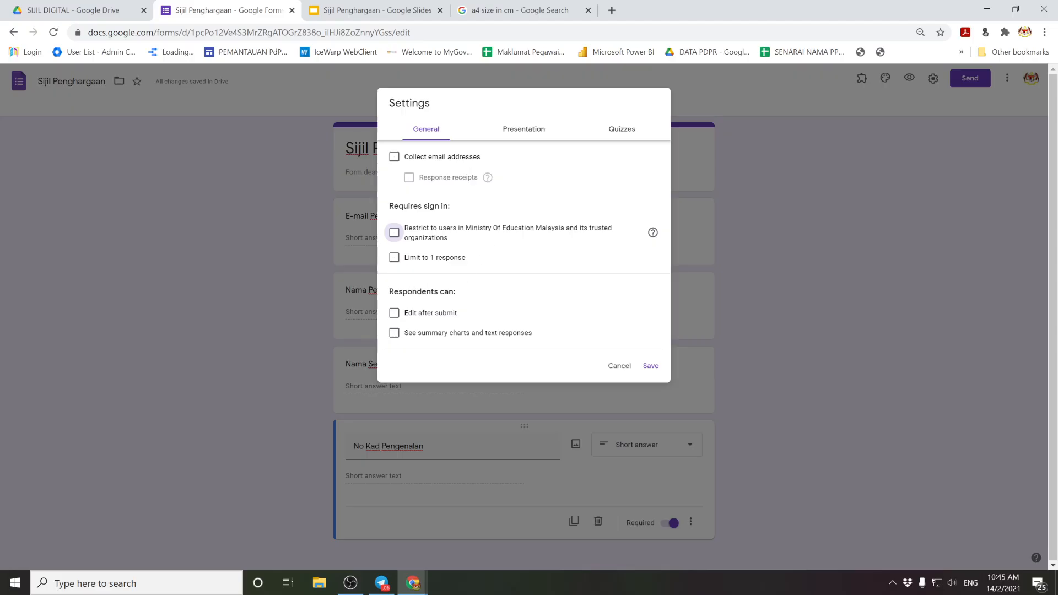
left_click(395, 259)
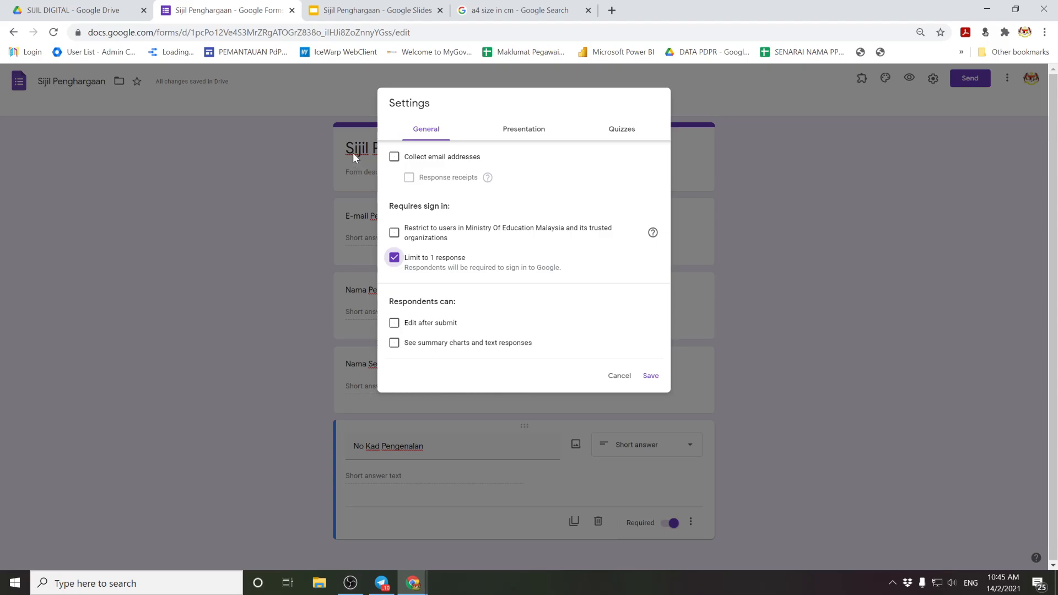
left_click(394, 259)
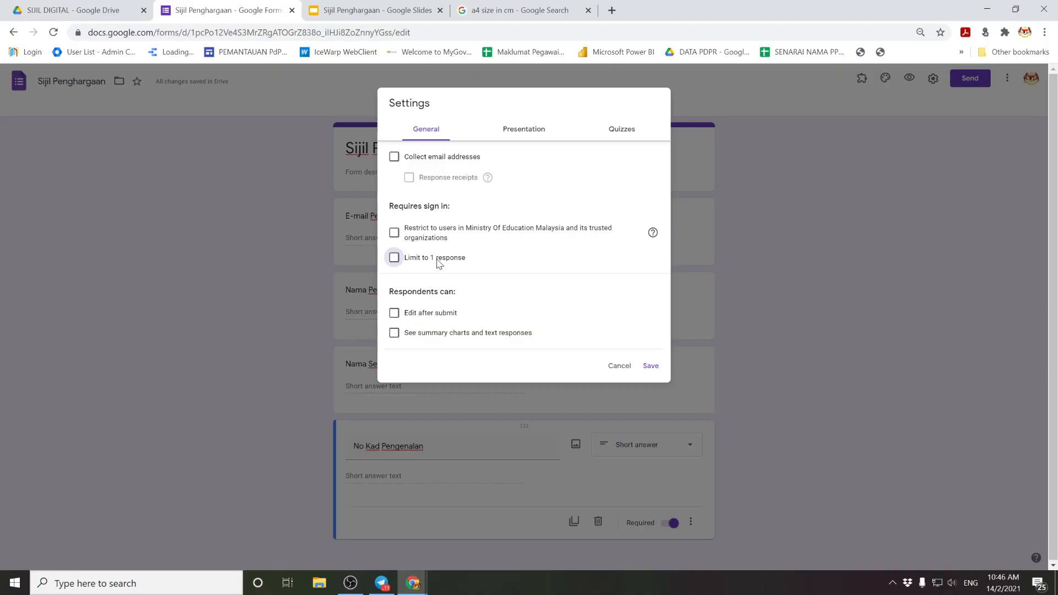
left_click(650, 365)
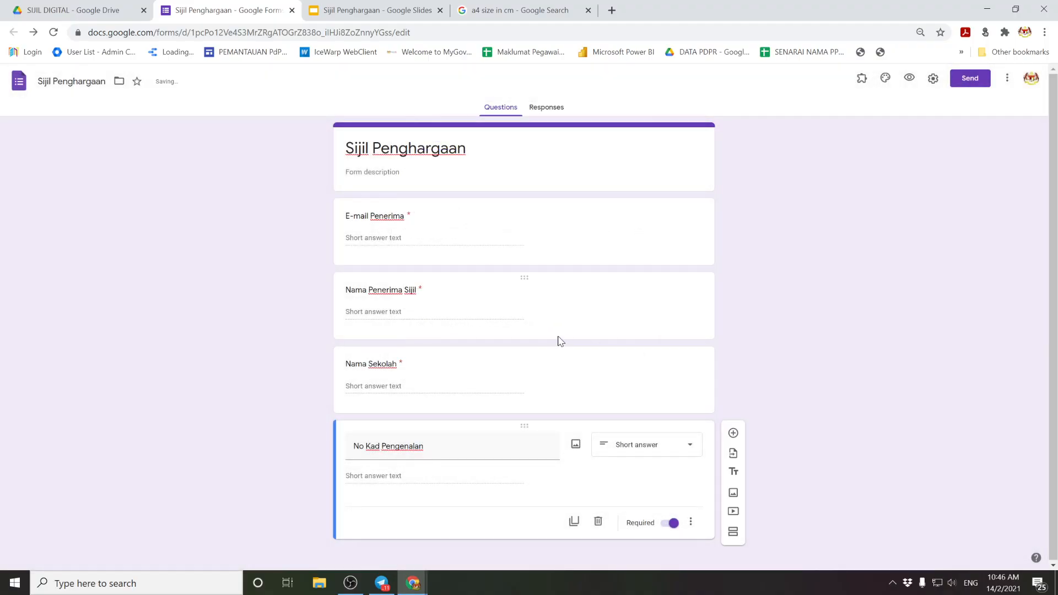
Step: Copy the form's shortened share link
left_click(968, 78)
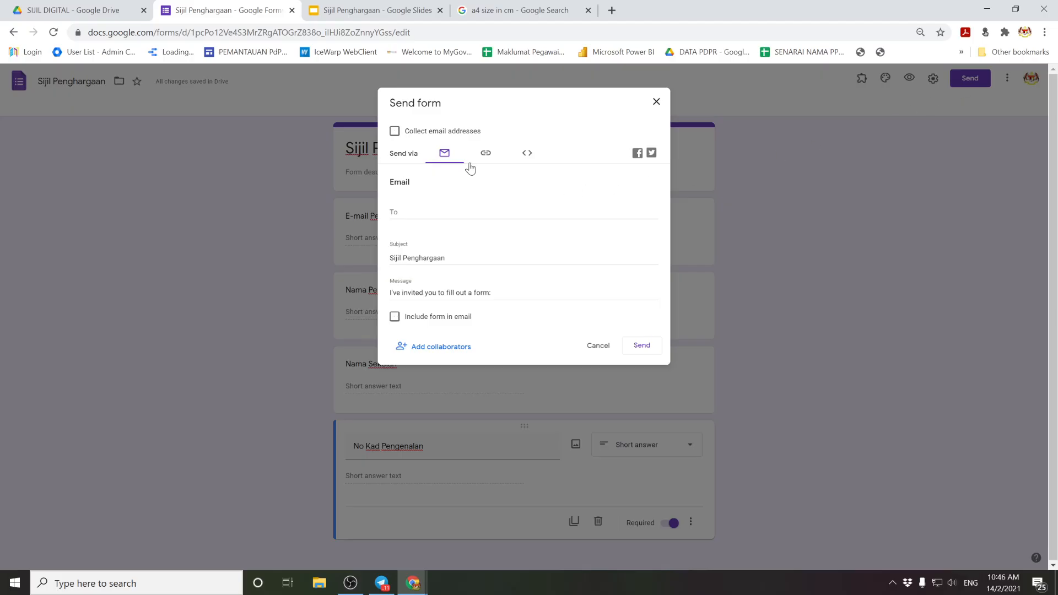
left_click(484, 153)
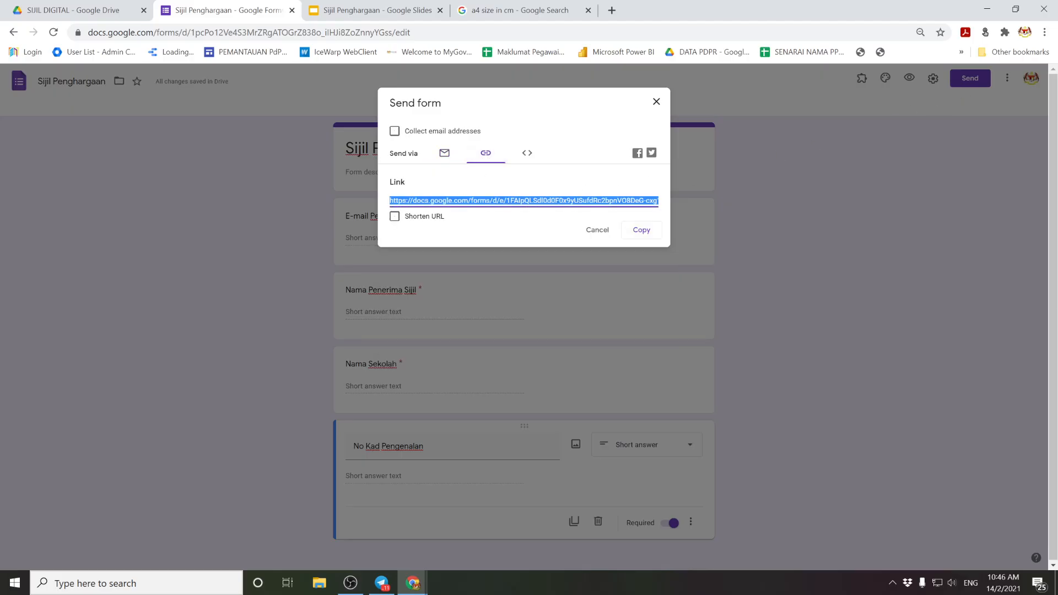
left_click(394, 215)
right_click(423, 201)
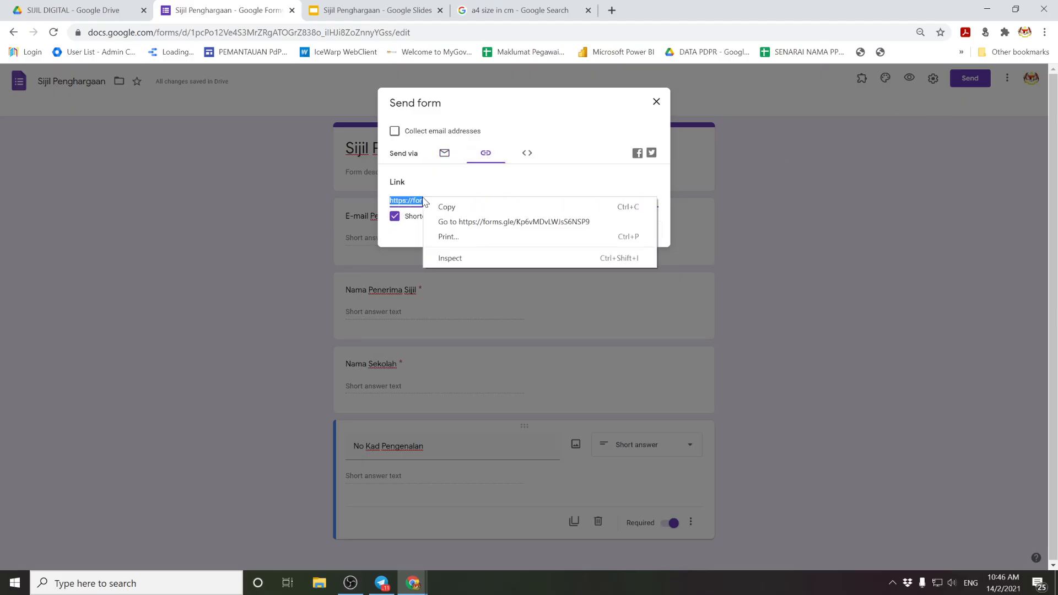
left_click(445, 207)
left_click(633, 230)
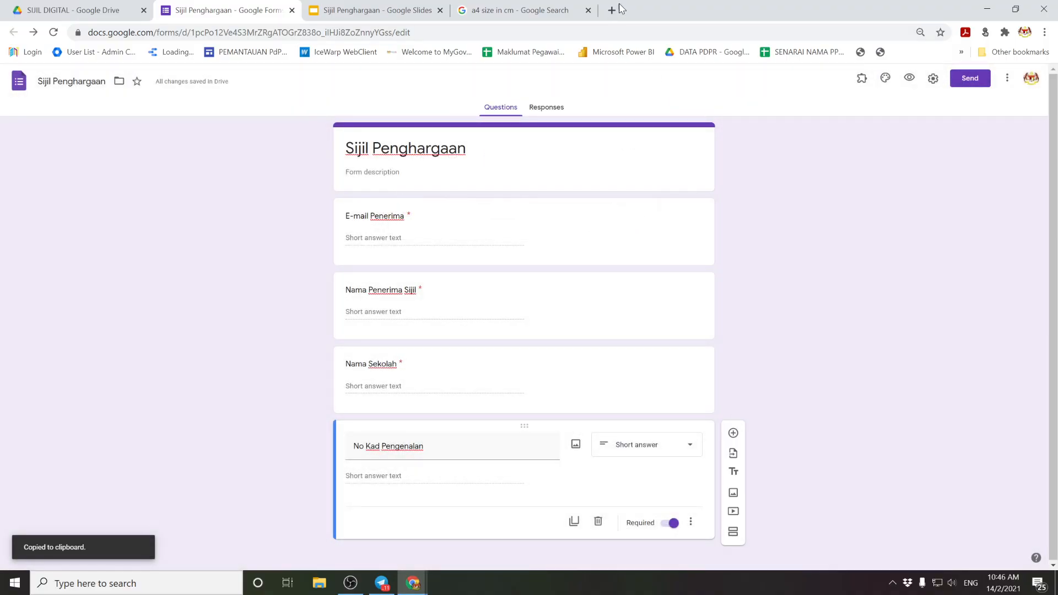
Step: Open the shortened link in a new tab to view the live form, and close the a4 search tab
left_click(612, 10)
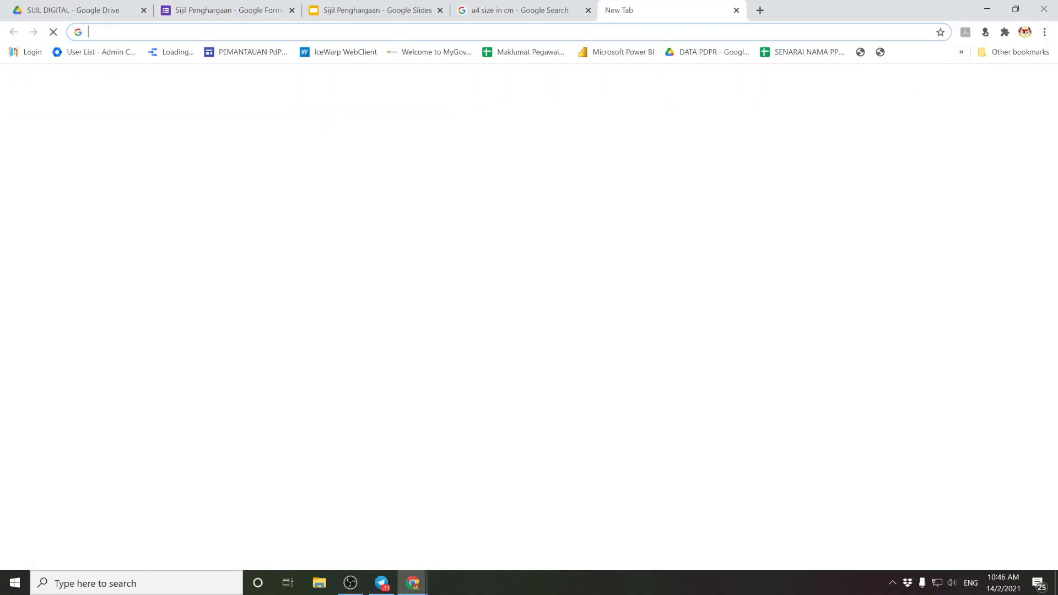
key("ctrl+v")
key("Return")
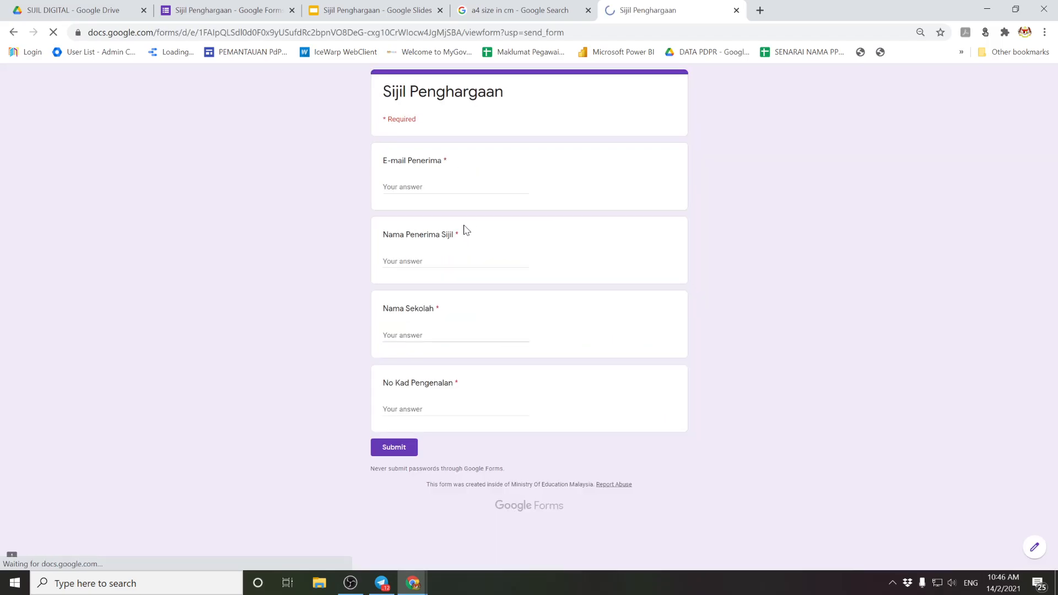
left_click(588, 10)
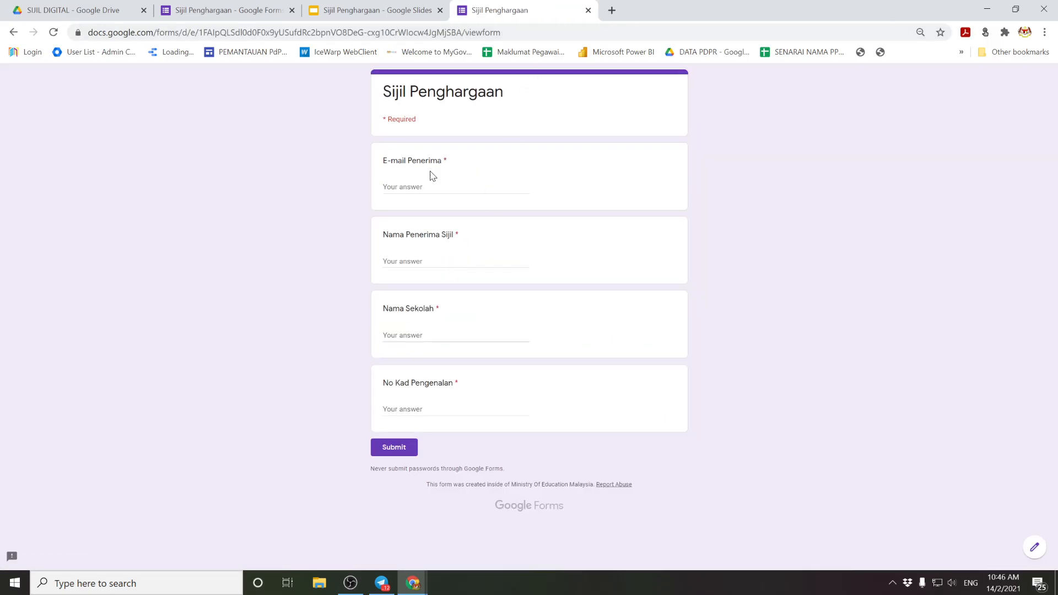
left_click(232, 10)
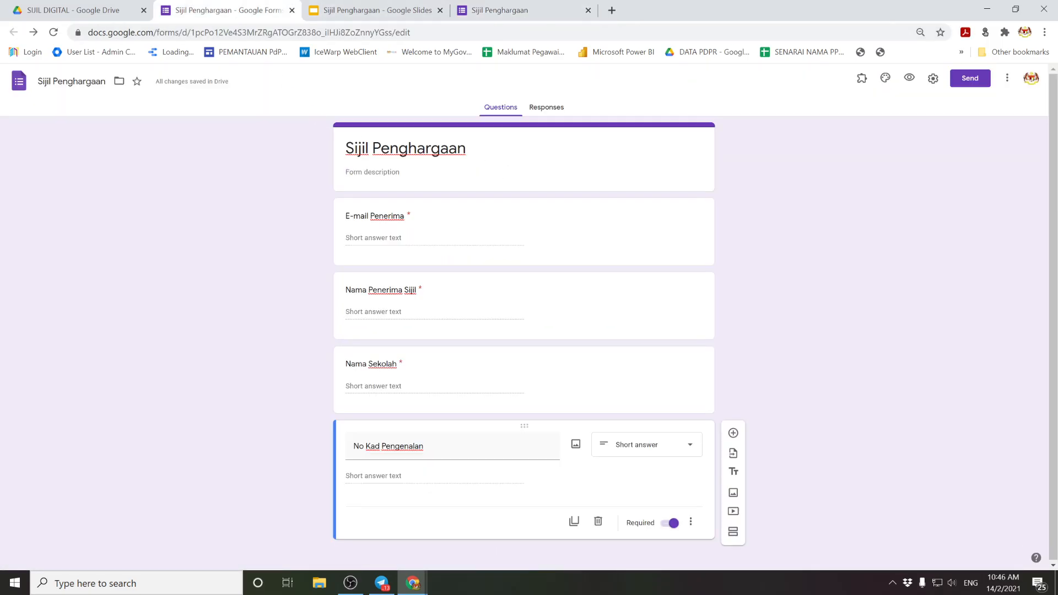
Step: Link the form's responses to a new Sijil Penghargaan (Responses) spreadsheet
left_click(542, 108)
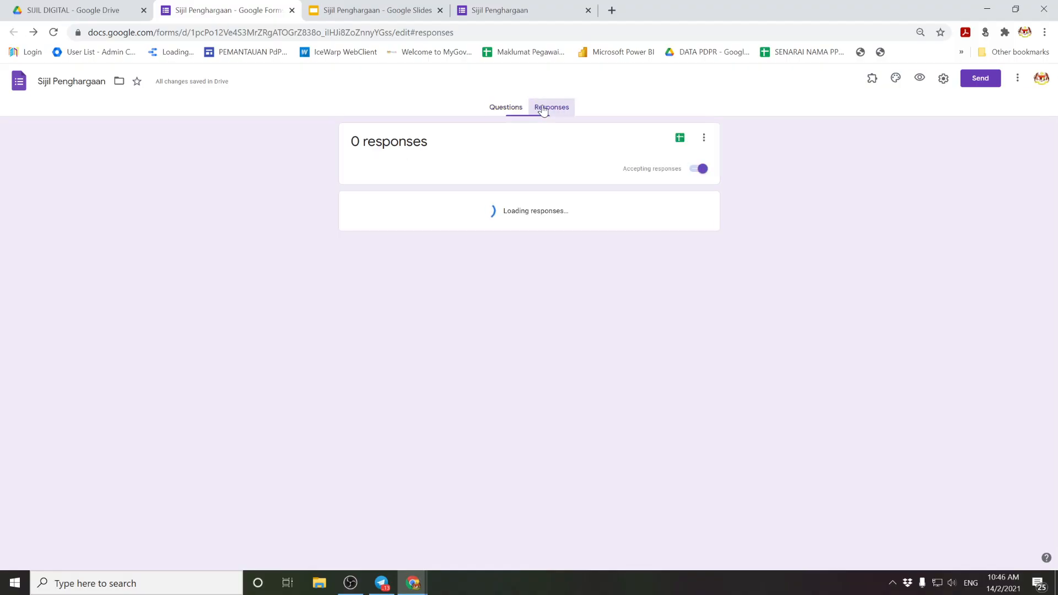
left_click(680, 142)
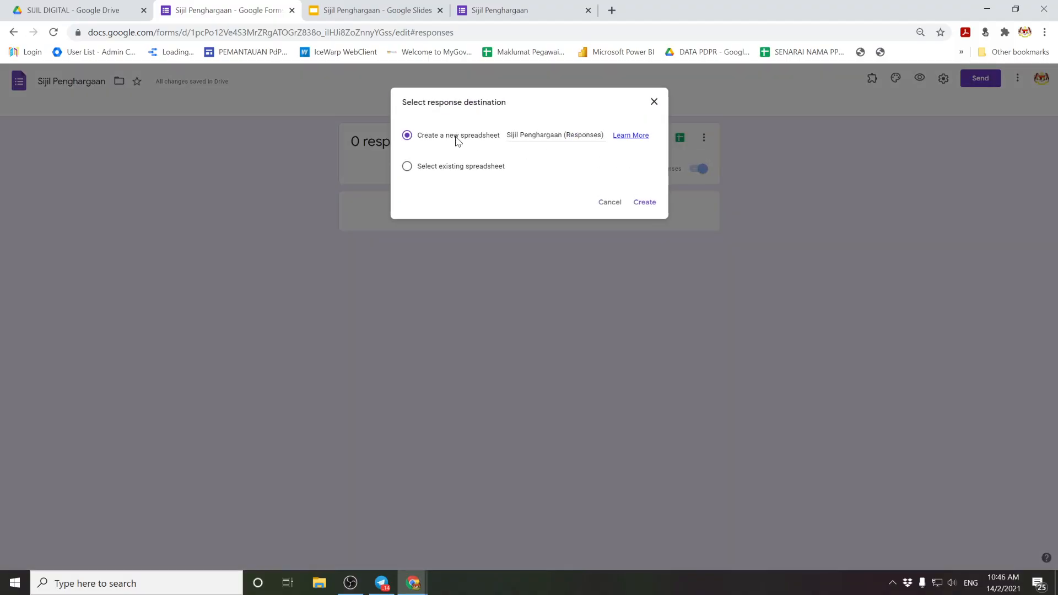
left_click(643, 202)
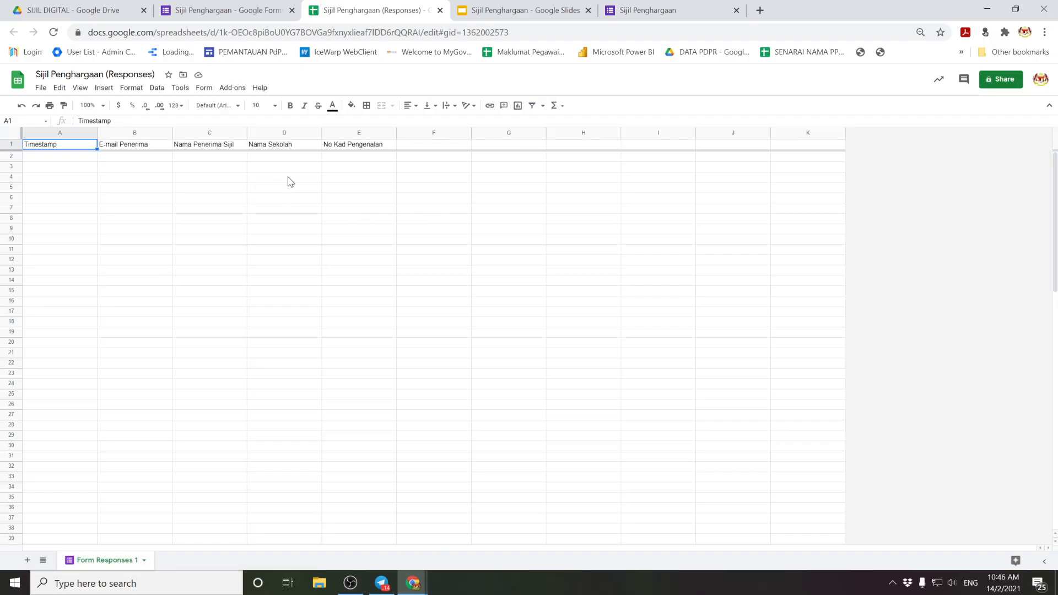
left_click(653, 11)
left_click(339, 10)
left_click(231, 91)
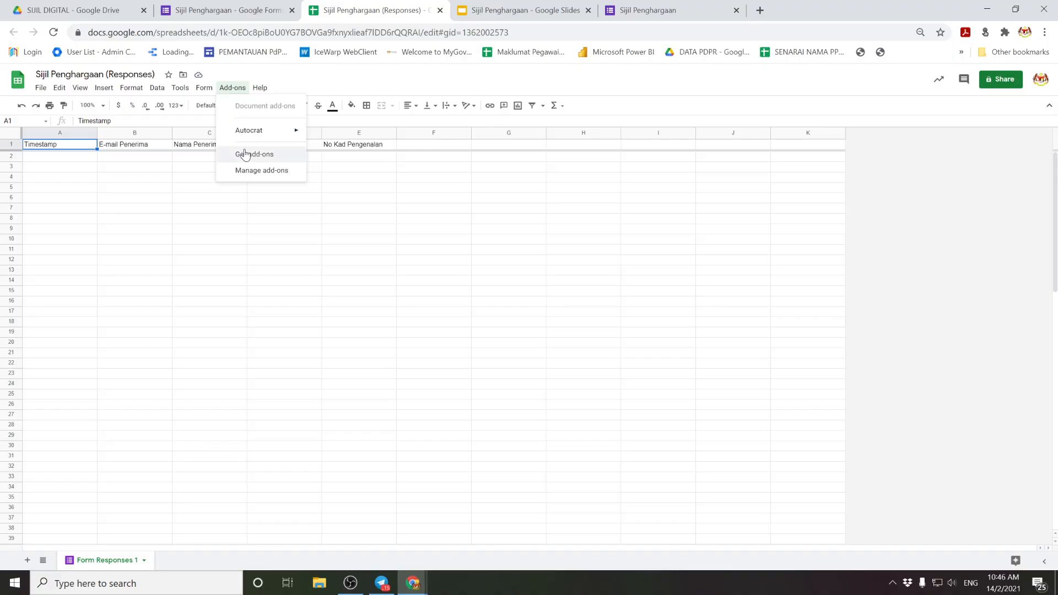
left_click(247, 158)
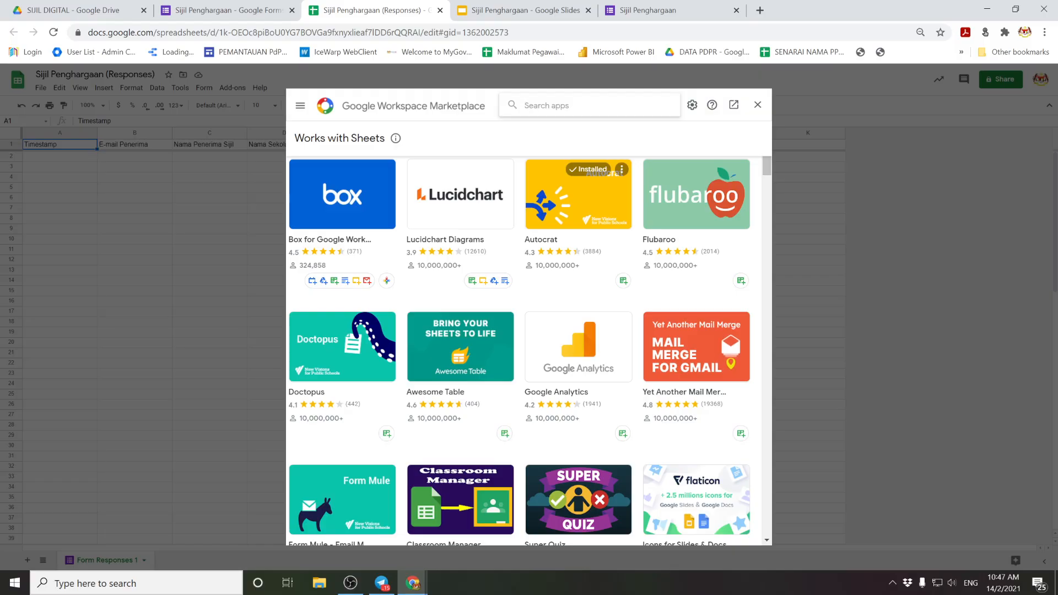
type("auto")
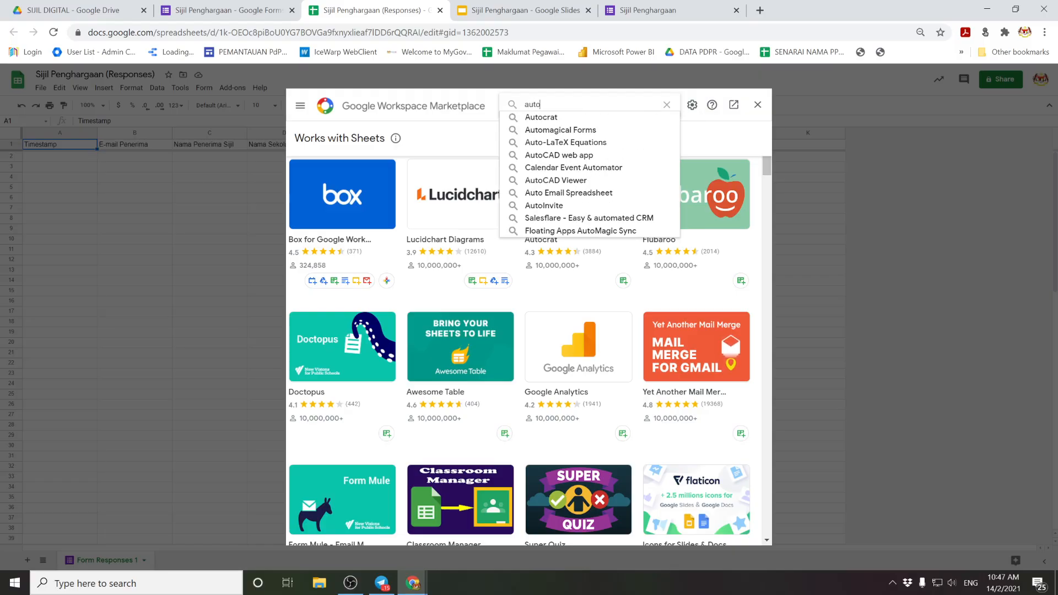
left_click(543, 117)
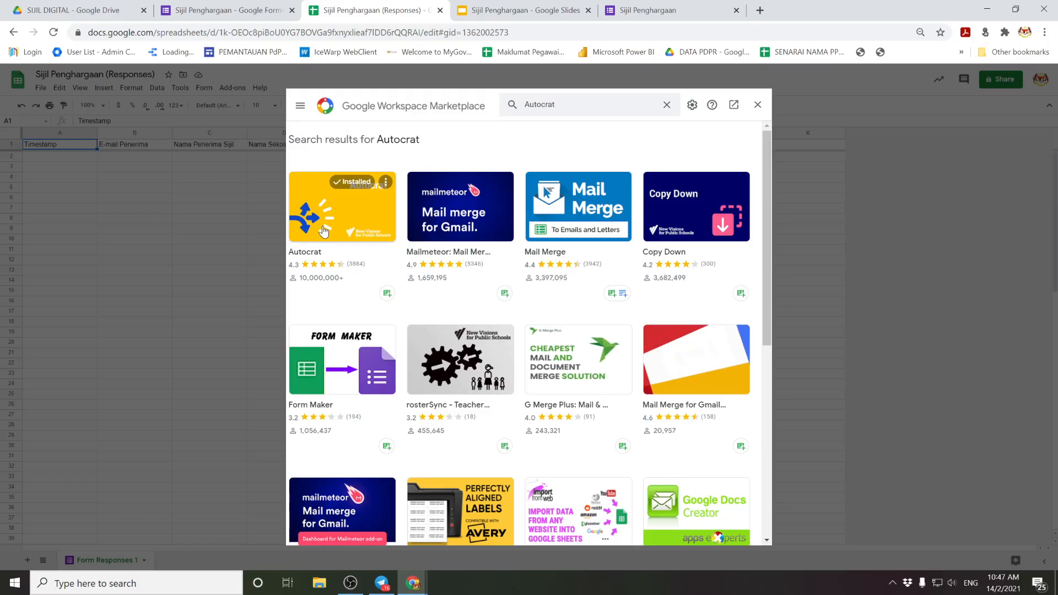
left_click(331, 215)
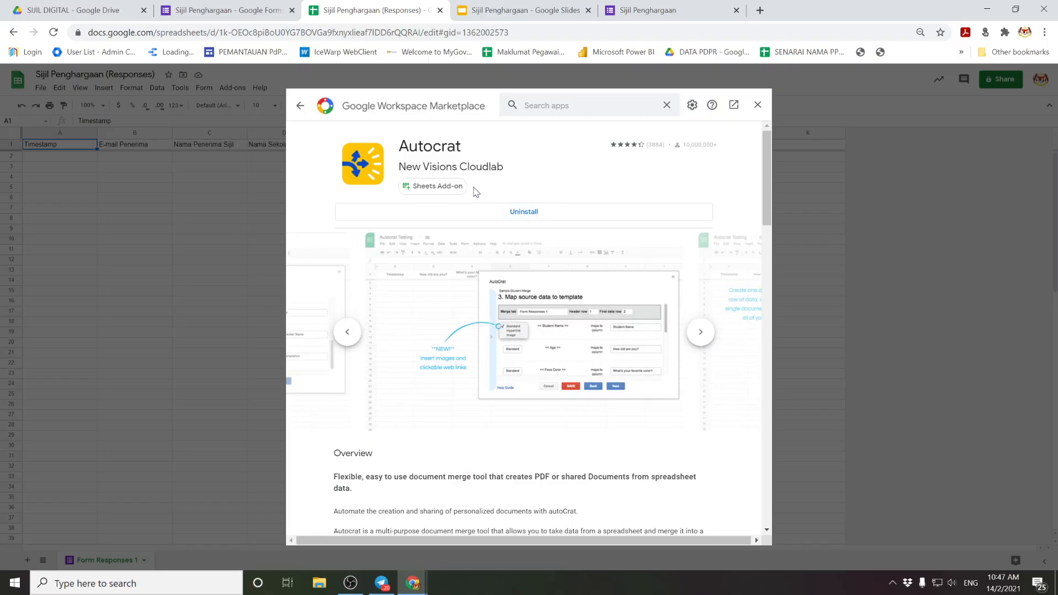
Step: Launch the Autocrat add-on and start a new, named merge job
left_click(757, 105)
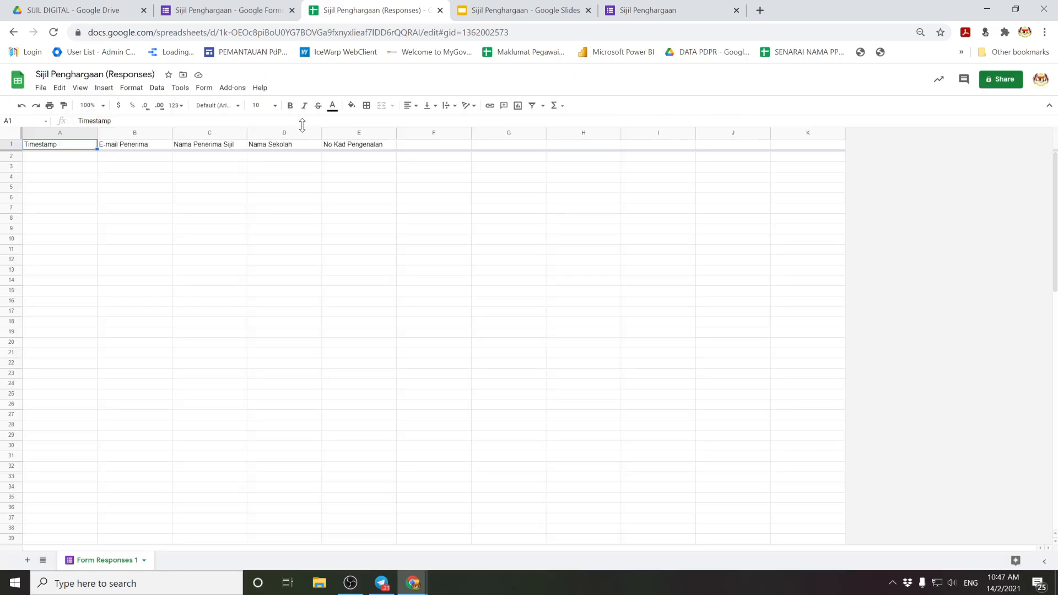
left_click(230, 89)
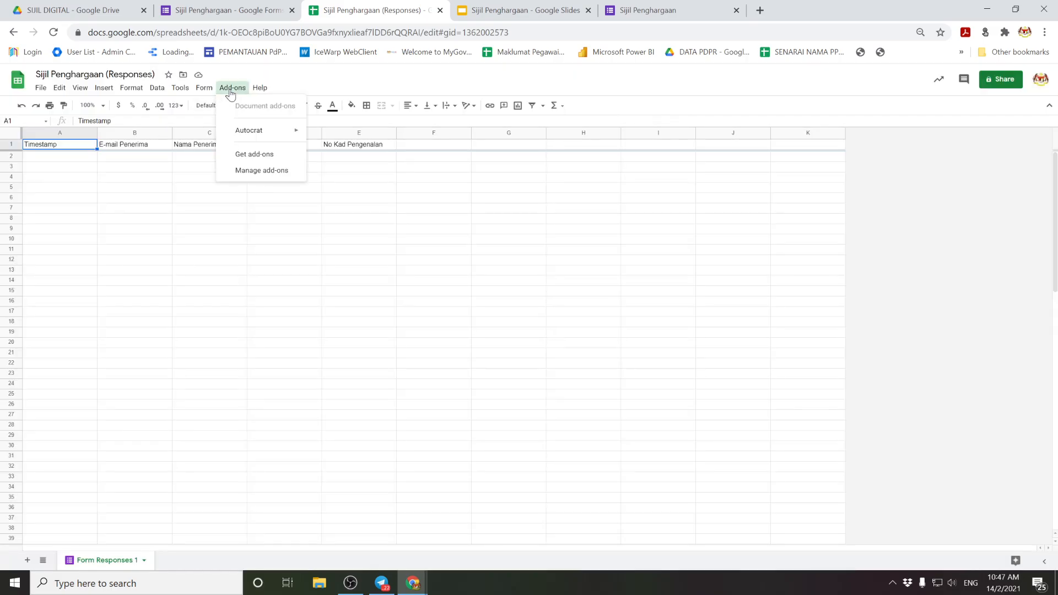
mouse_move(259, 136)
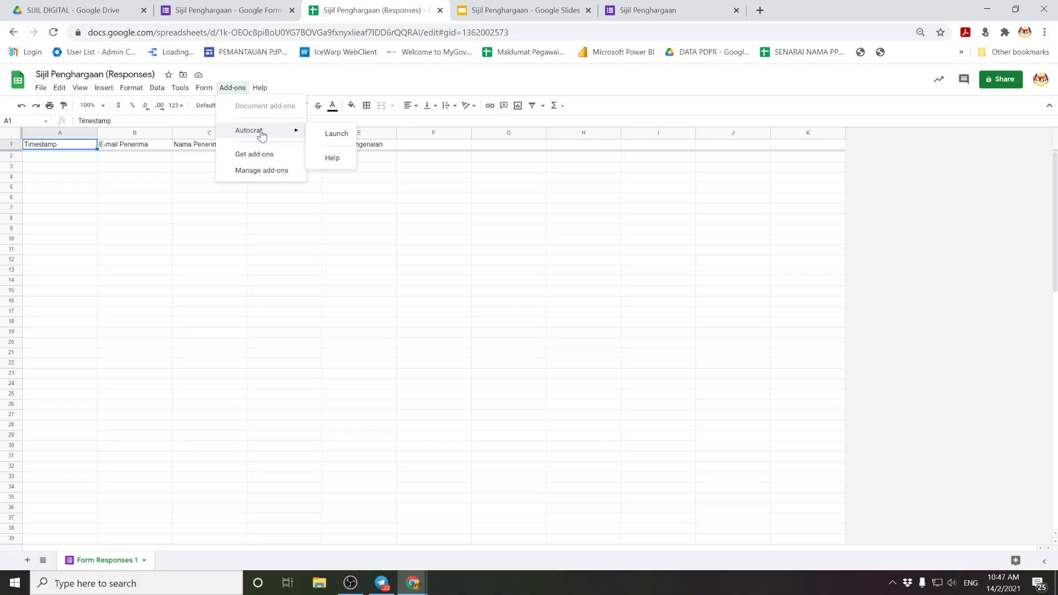
left_click(334, 136)
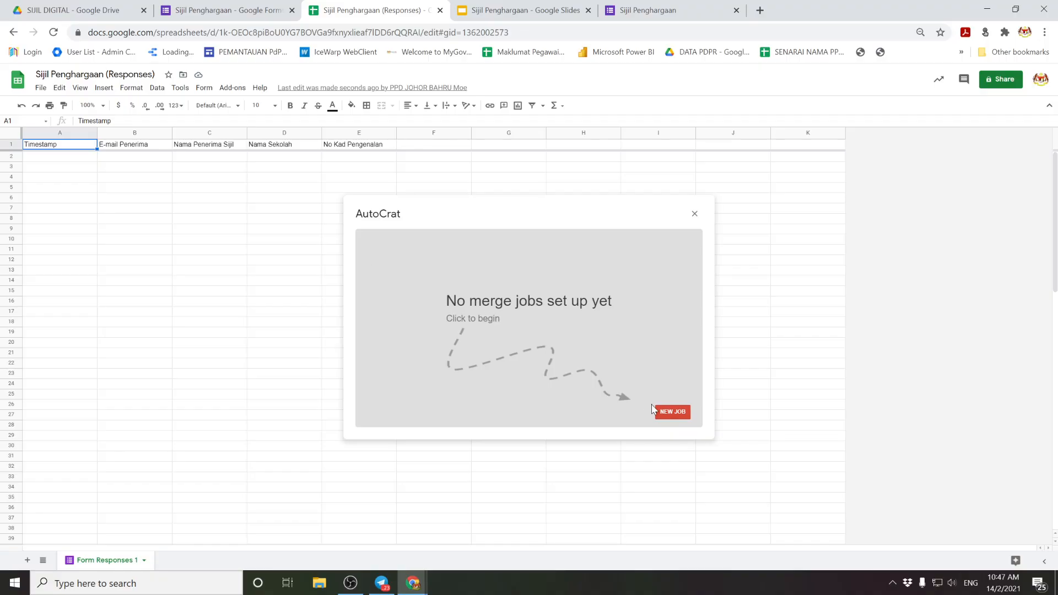
left_click(672, 413)
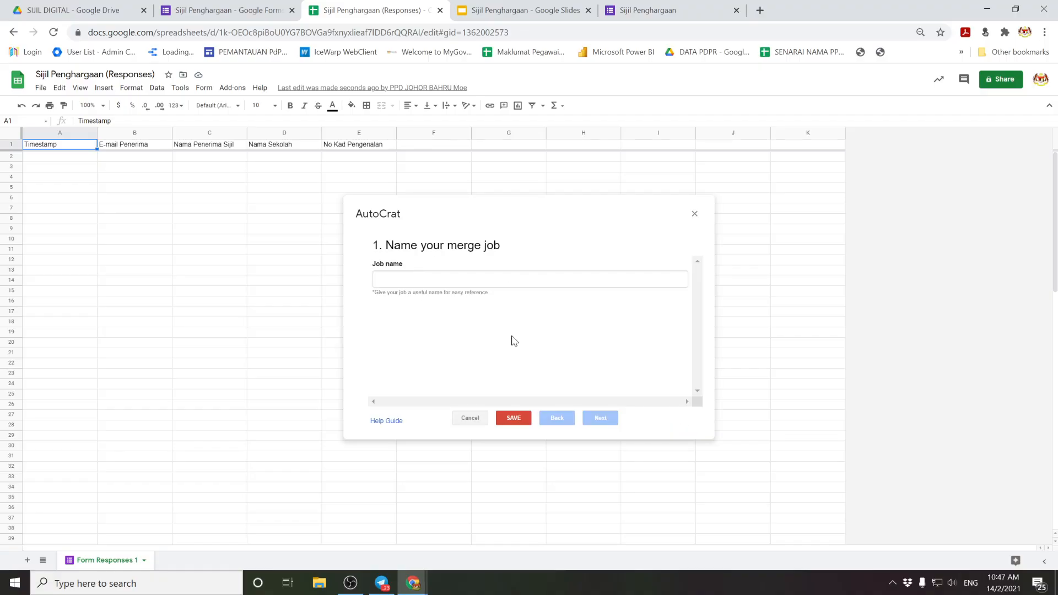
left_click(379, 279)
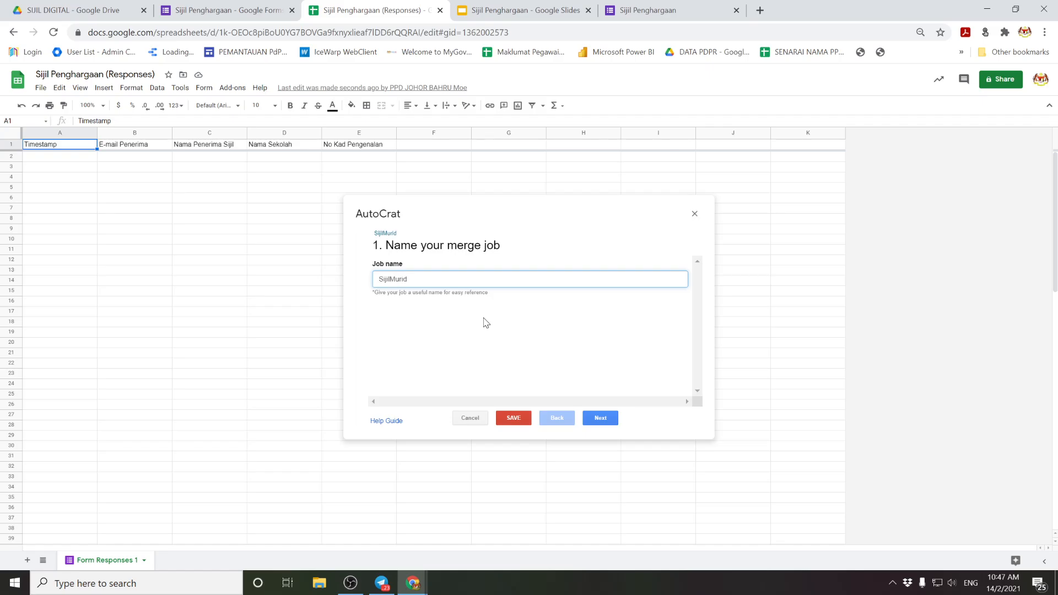
left_click(599, 417)
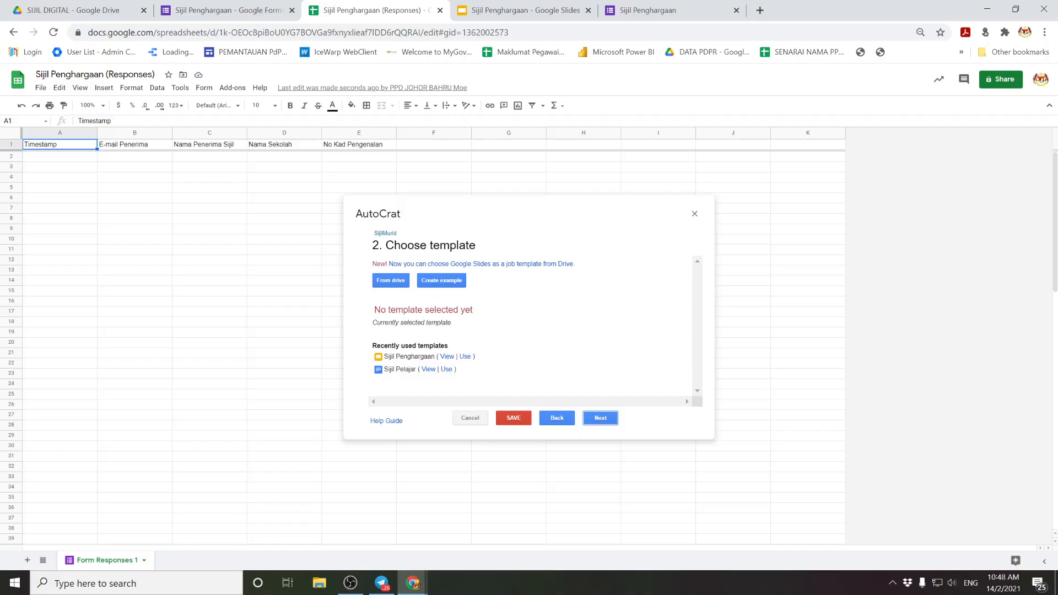
Step: Choose the Sijil Penghargaan slides file from Drive as the job's template
left_click(496, 5)
left_click(386, 10)
left_click(389, 282)
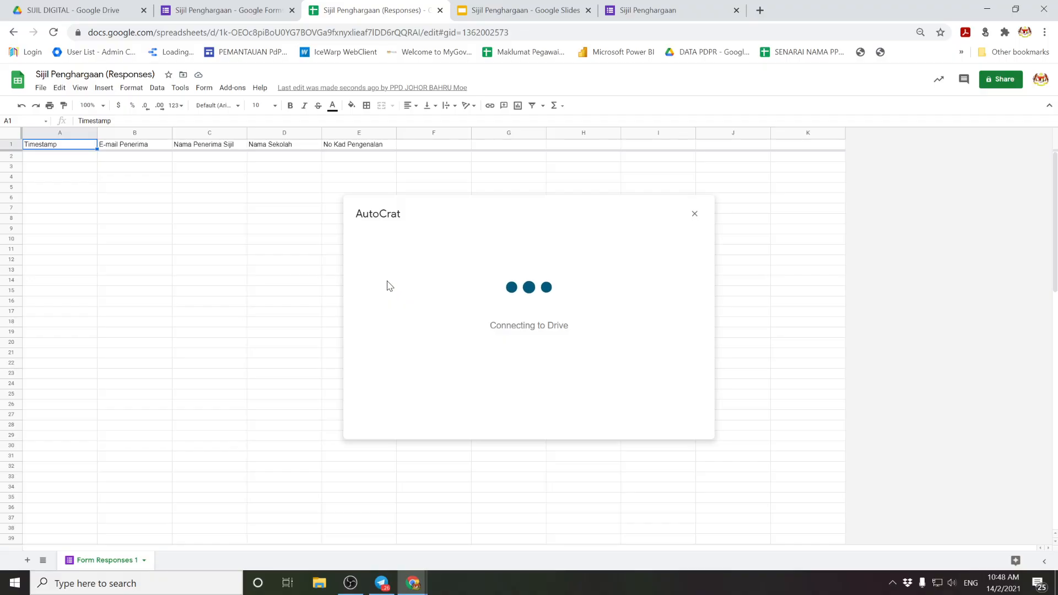
left_click(507, 10)
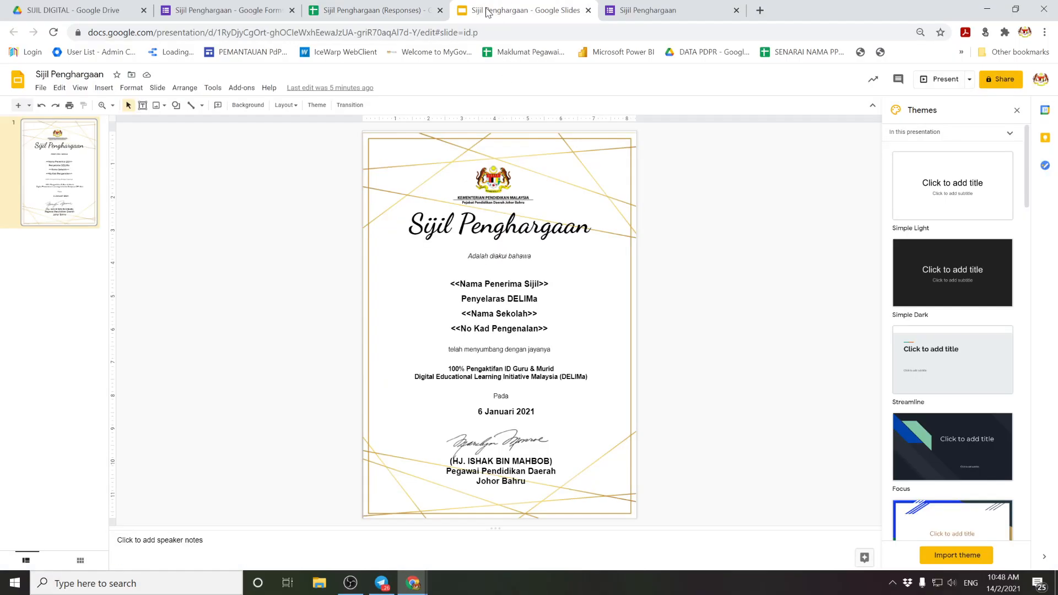
left_click(386, 10)
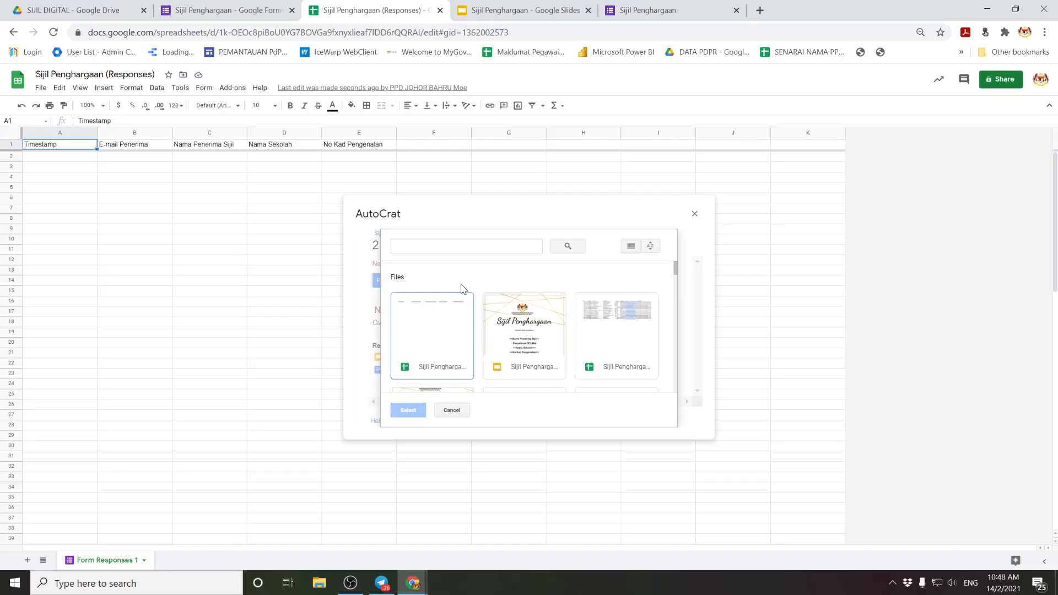
left_click(539, 7)
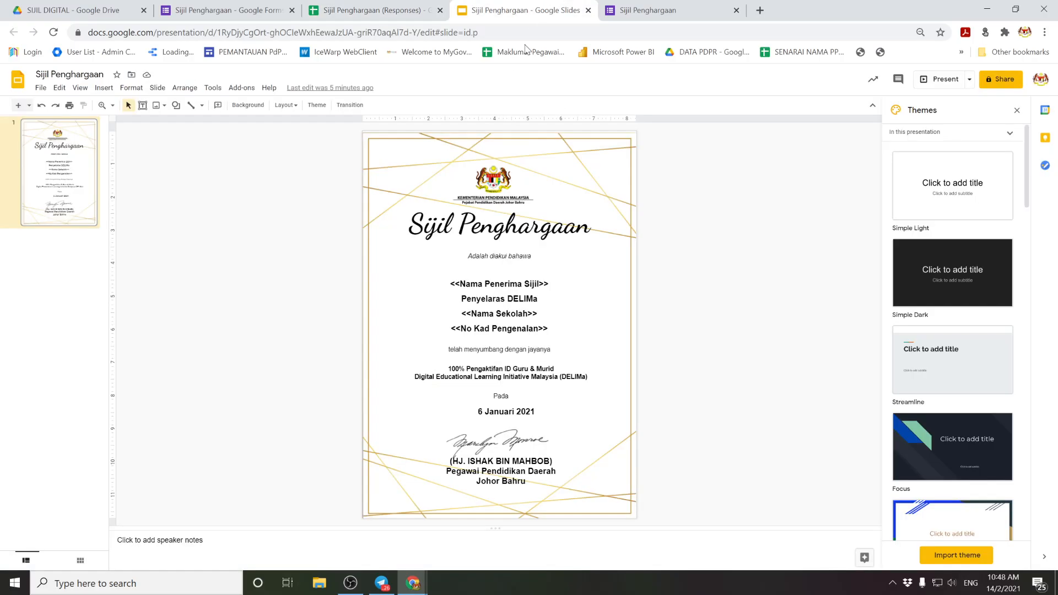
left_click(414, 7)
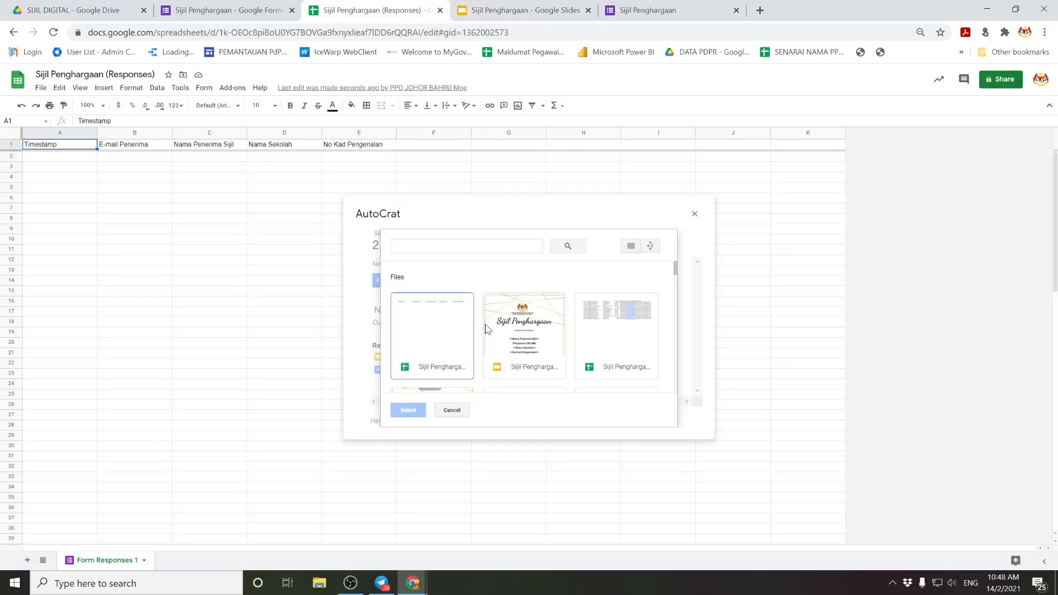
scroll(570, 318, "down", 1)
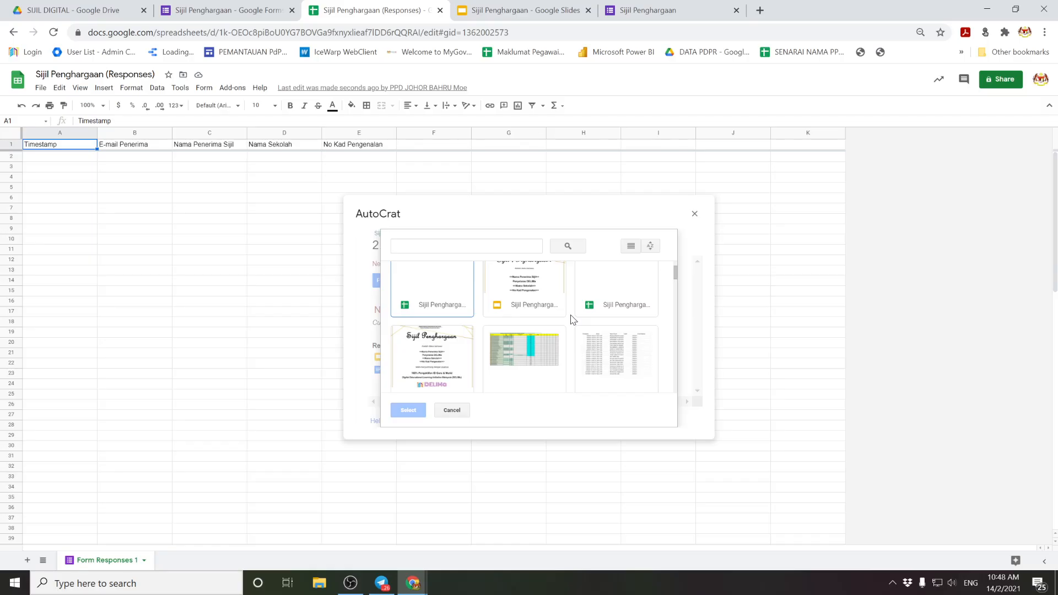
scroll(573, 320, "up", 1)
left_click(539, 325)
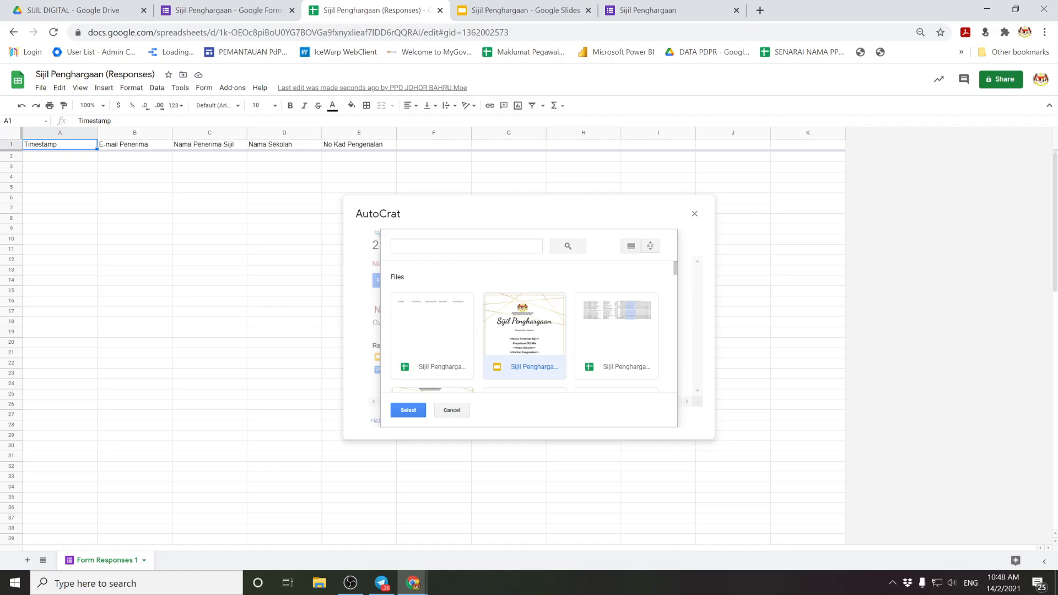
left_click(474, 246)
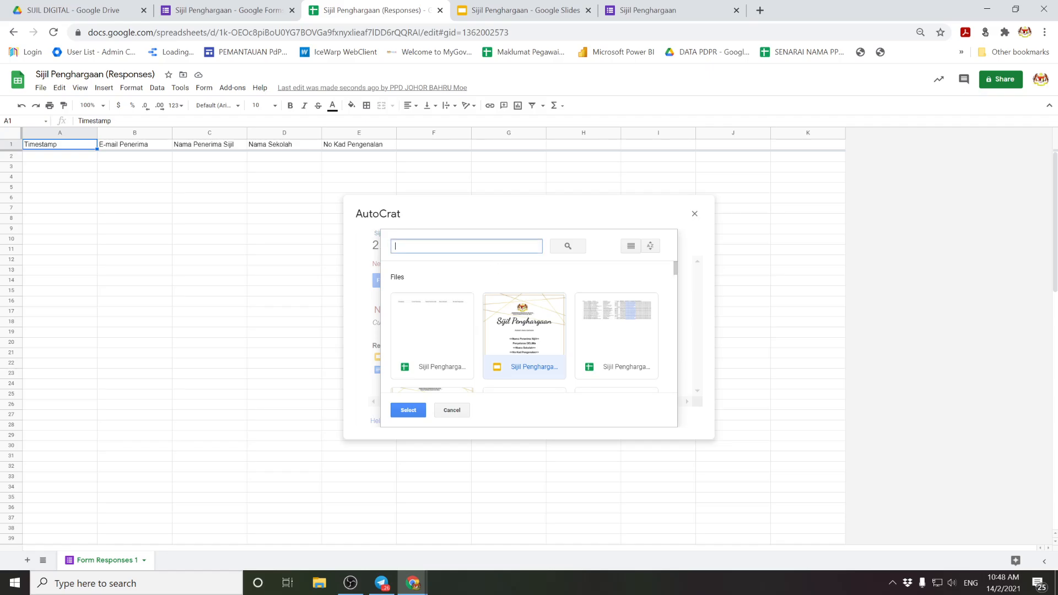
double_click(507, 335)
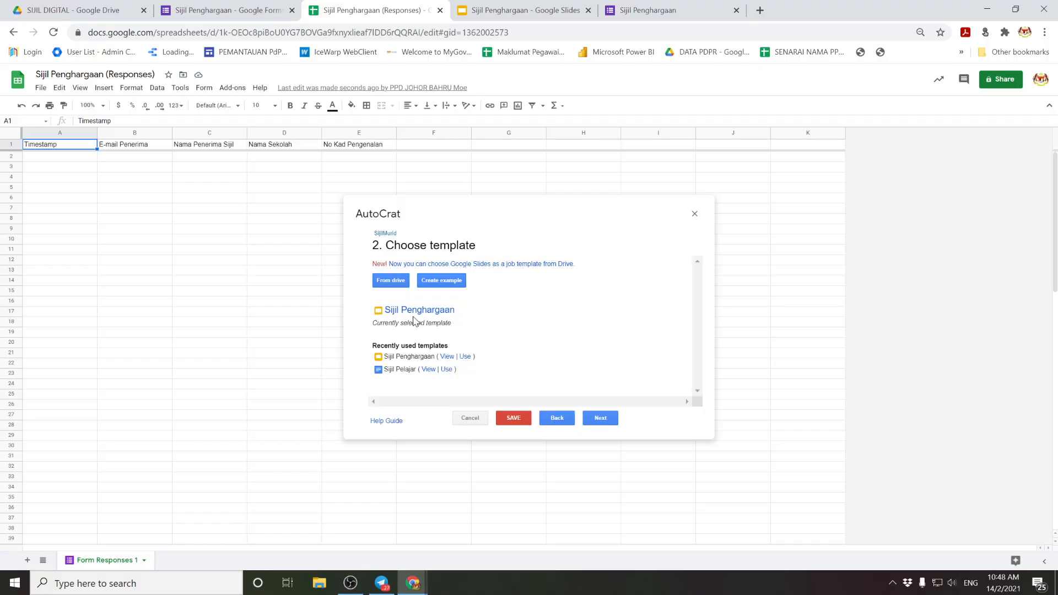
Step: Map the three certificate tags to their Form Responses 1 columns, checked against the Slides template
left_click(598, 417)
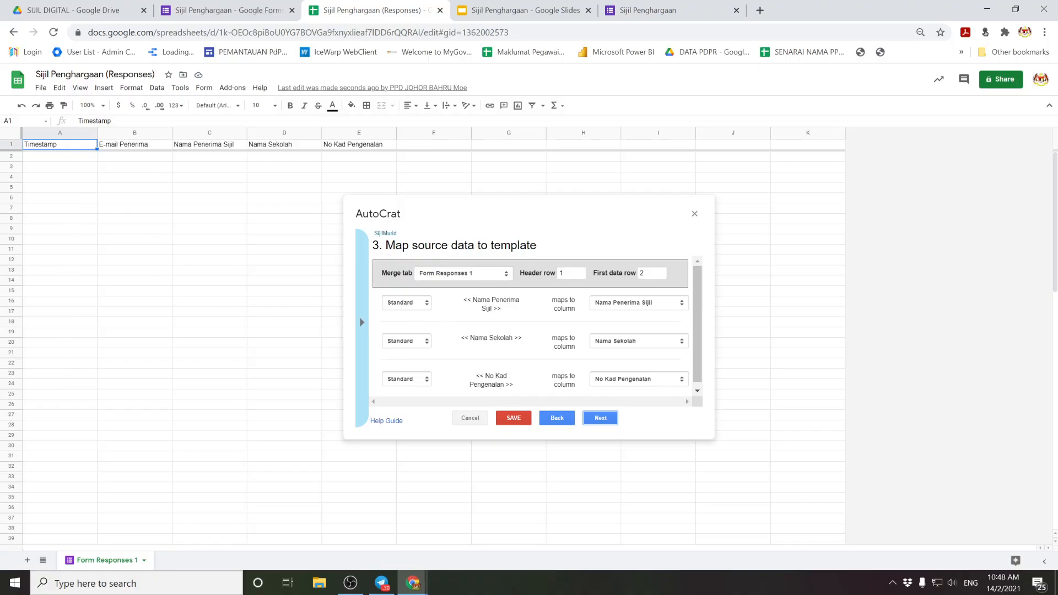
left_click(495, 10)
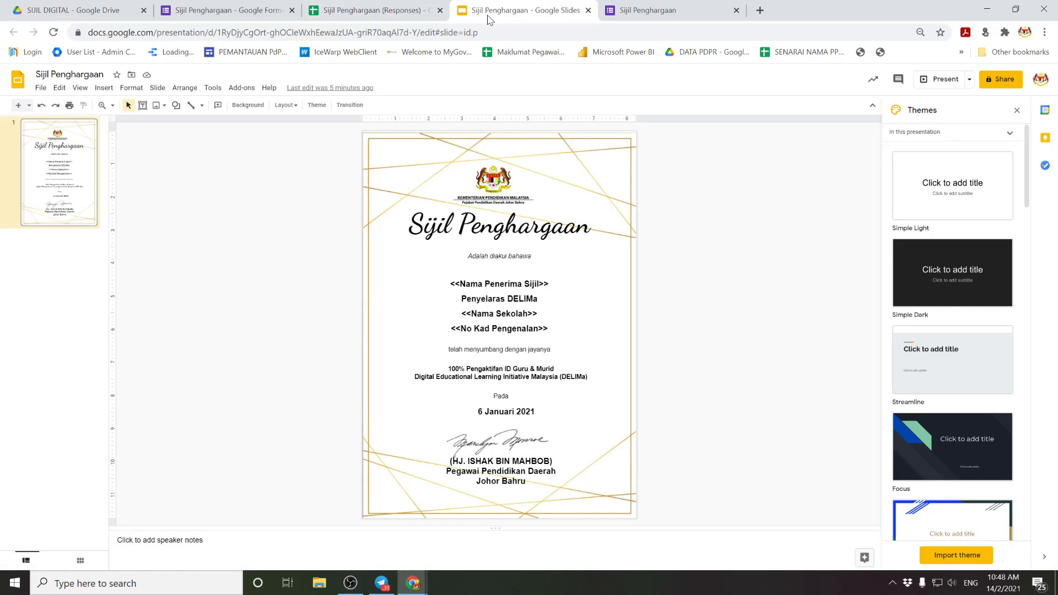
left_click(400, 7)
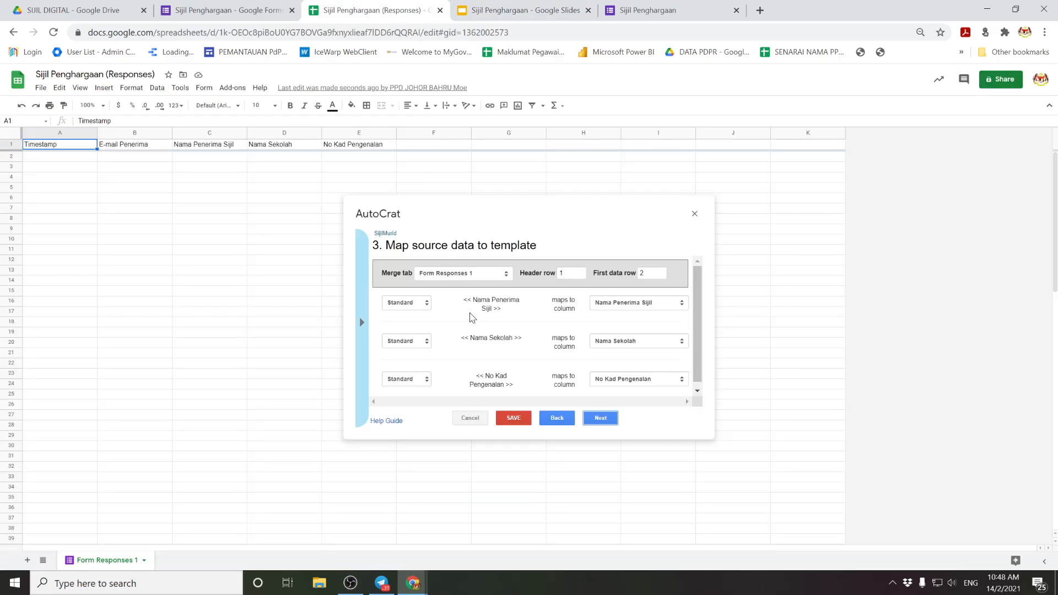
left_click(479, 10)
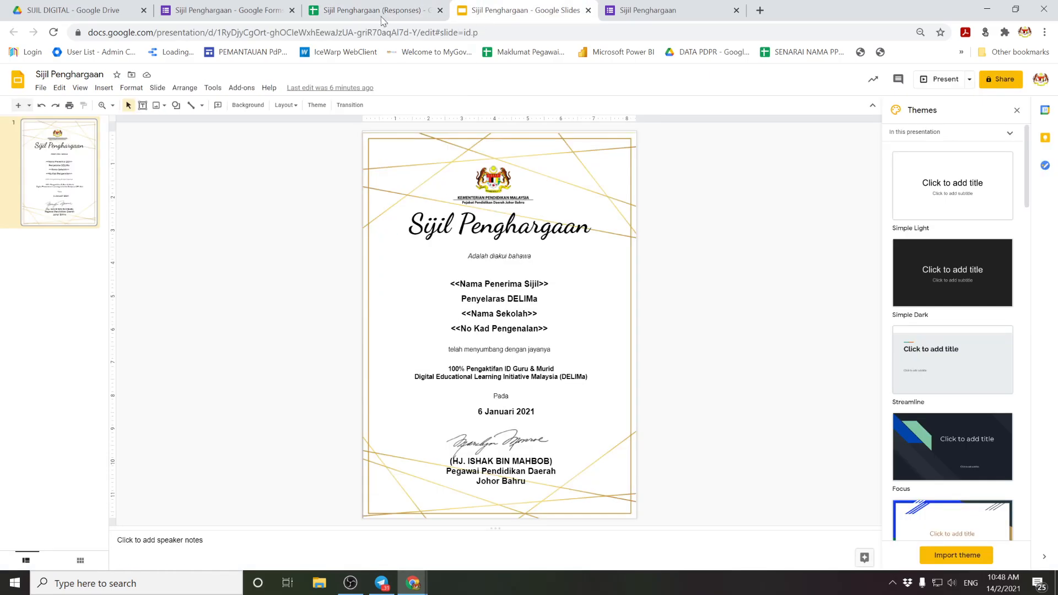
left_click(345, 6)
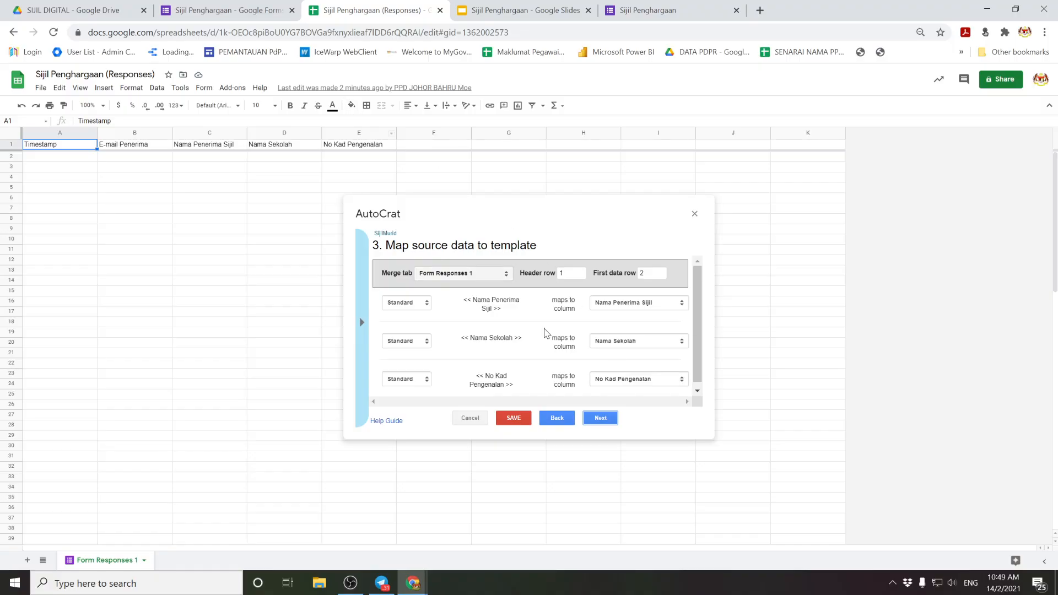
scroll(658, 347, "down", 1)
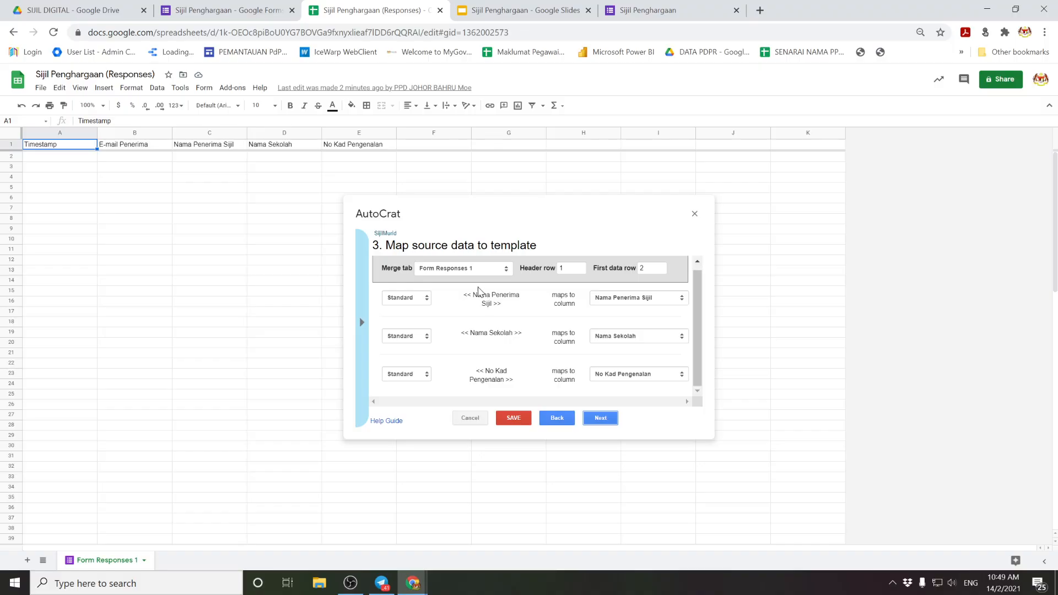
left_click(362, 323)
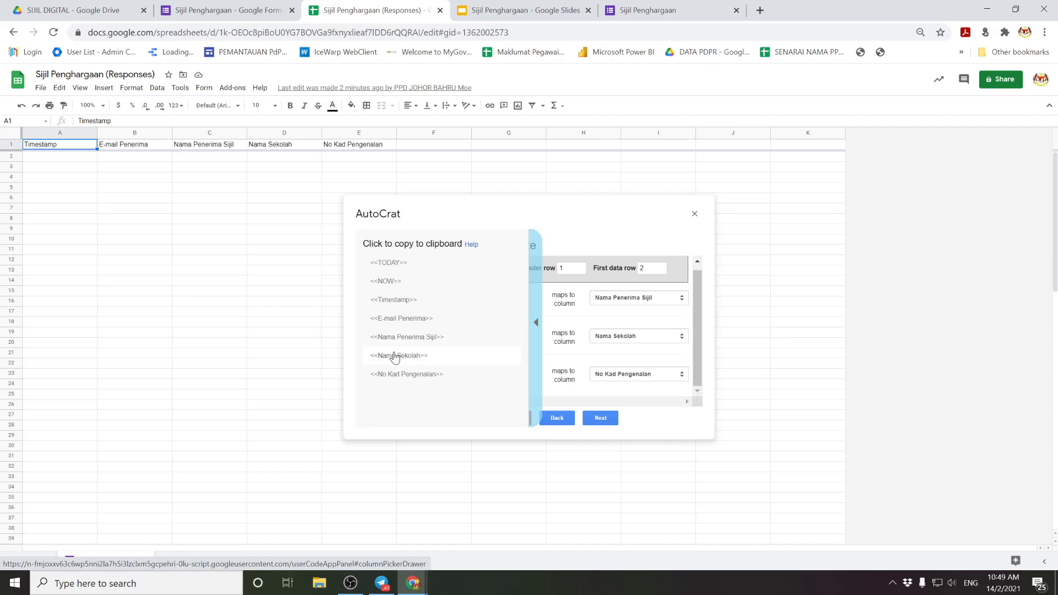
left_click(534, 328)
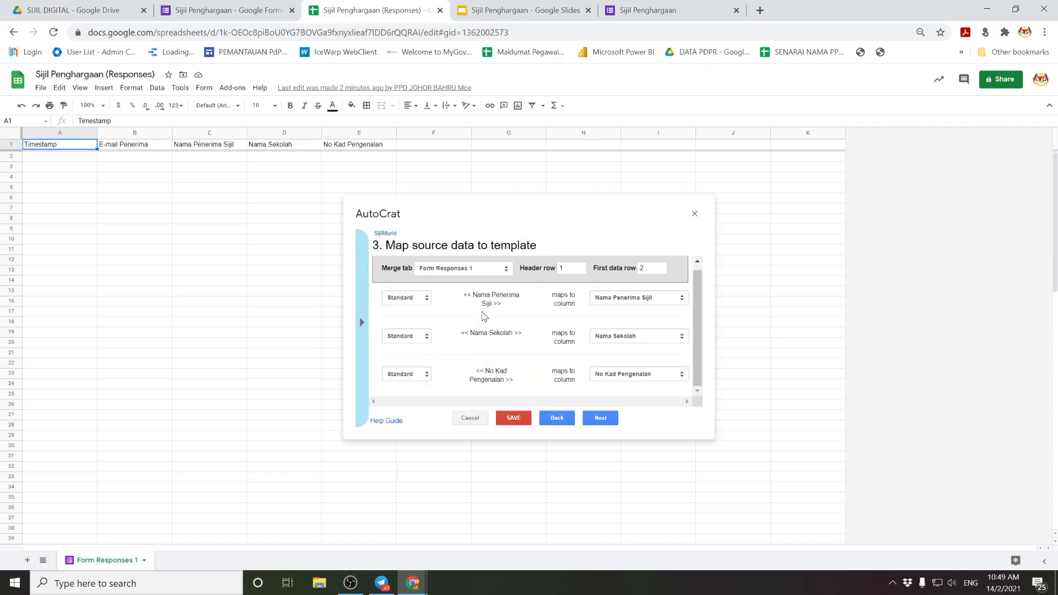
left_click(600, 418)
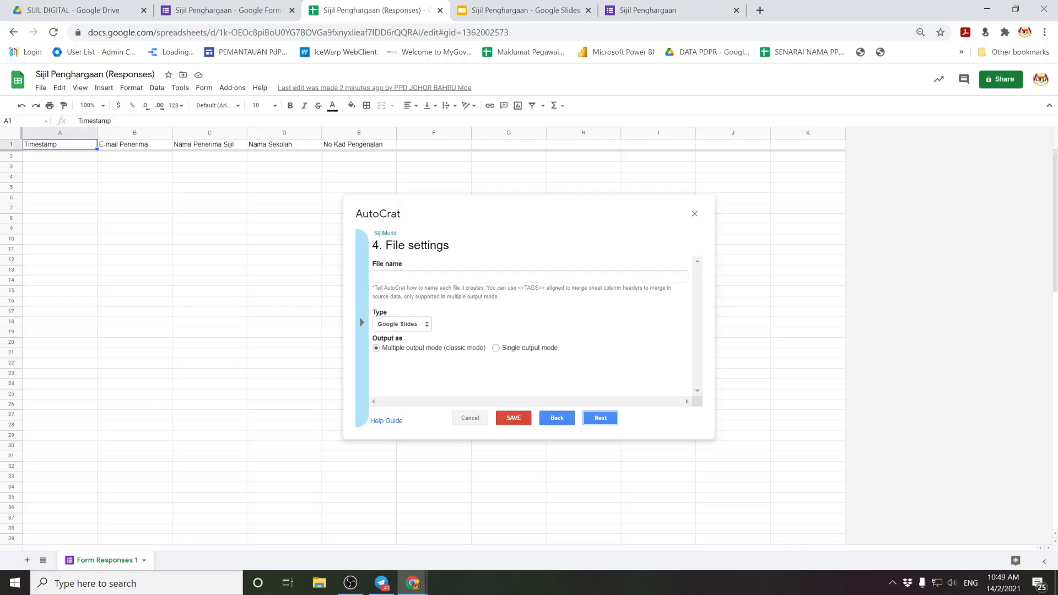
Step: Name each generated file <<Nama Penerima Sijil>> and switch the output type from Google Slides to PDF
left_click(409, 277)
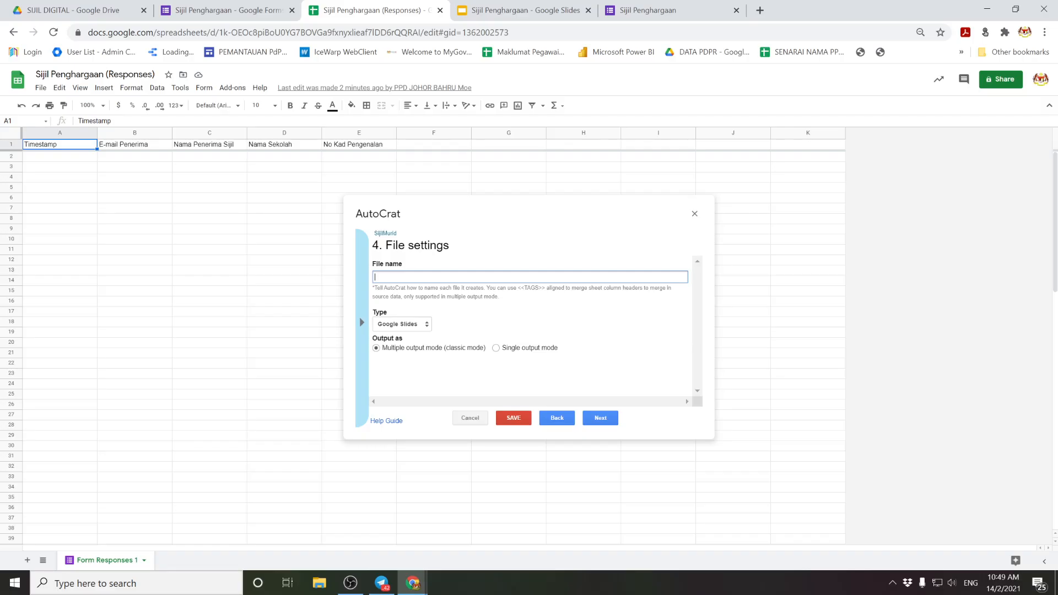
left_click(365, 326)
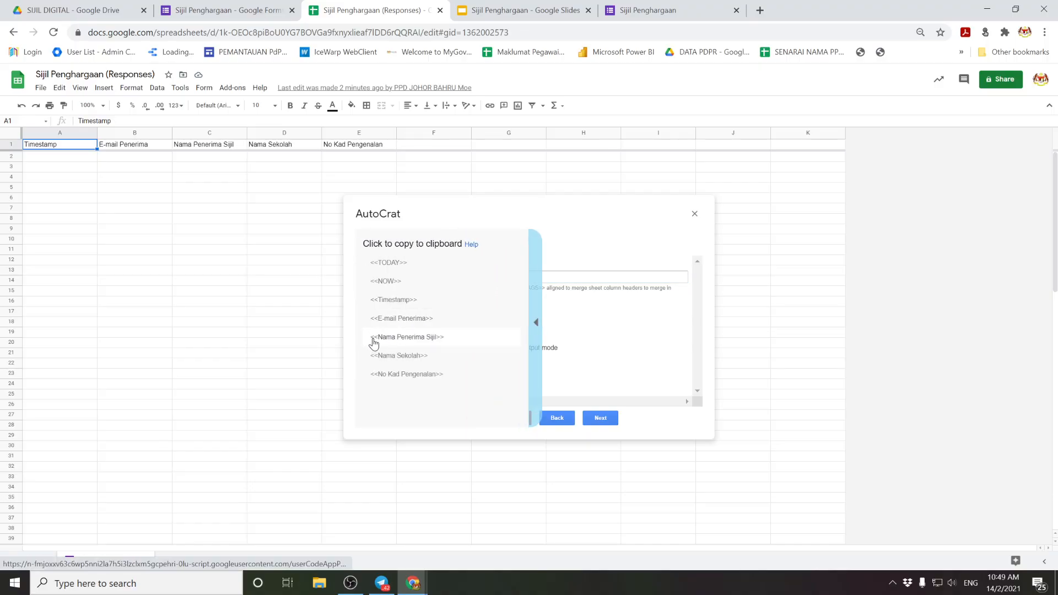
left_click(536, 325)
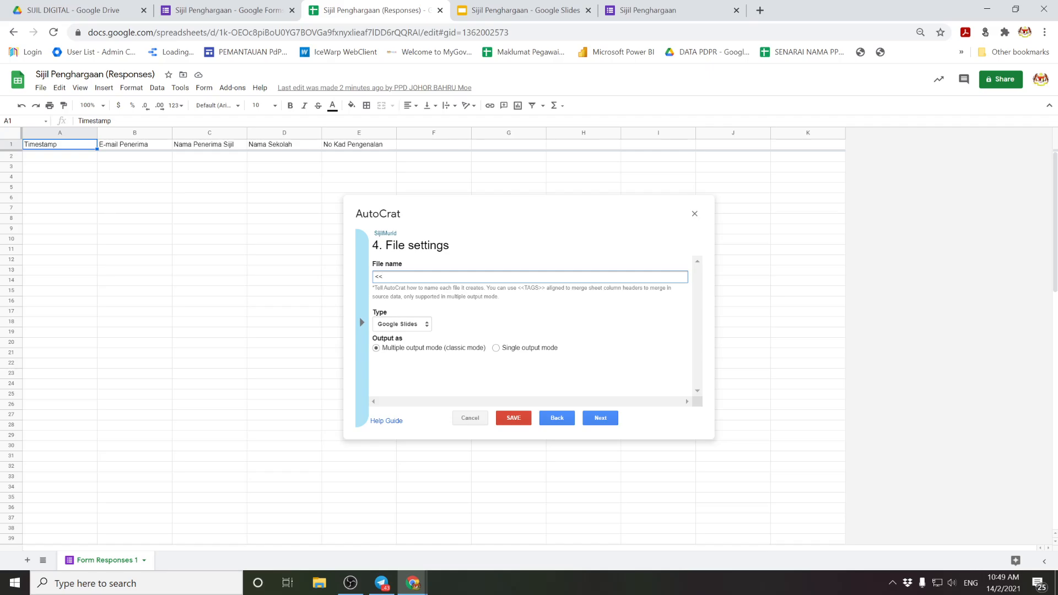
type("<<Nama Penerima Sijil>>")
left_click(394, 324)
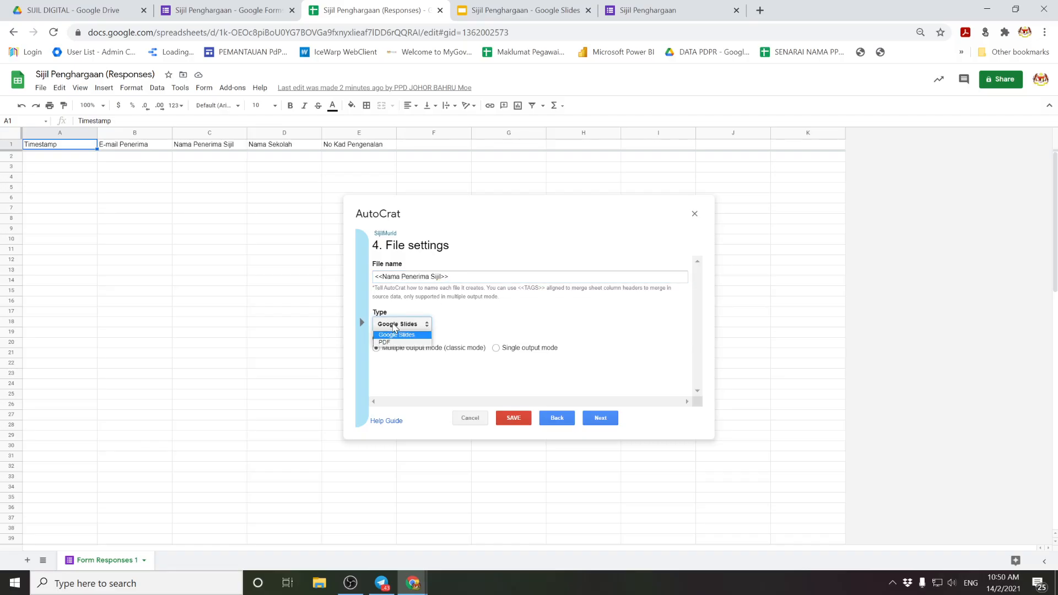
left_click(386, 342)
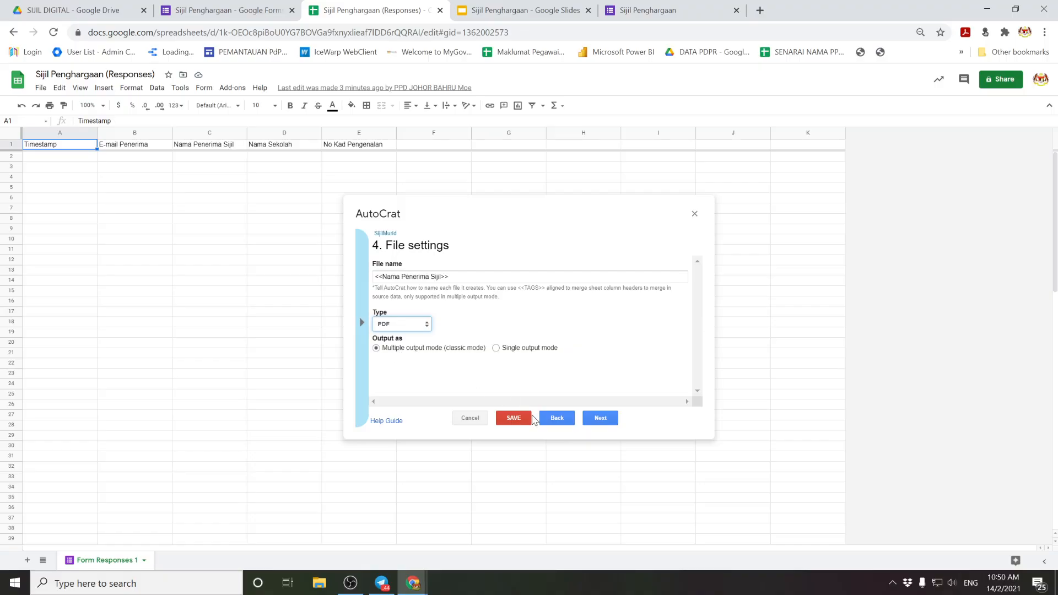
Step: Make SIJIL DIGITAL the only destination folder by adding it and deleting the duplicate entry
left_click(599, 416)
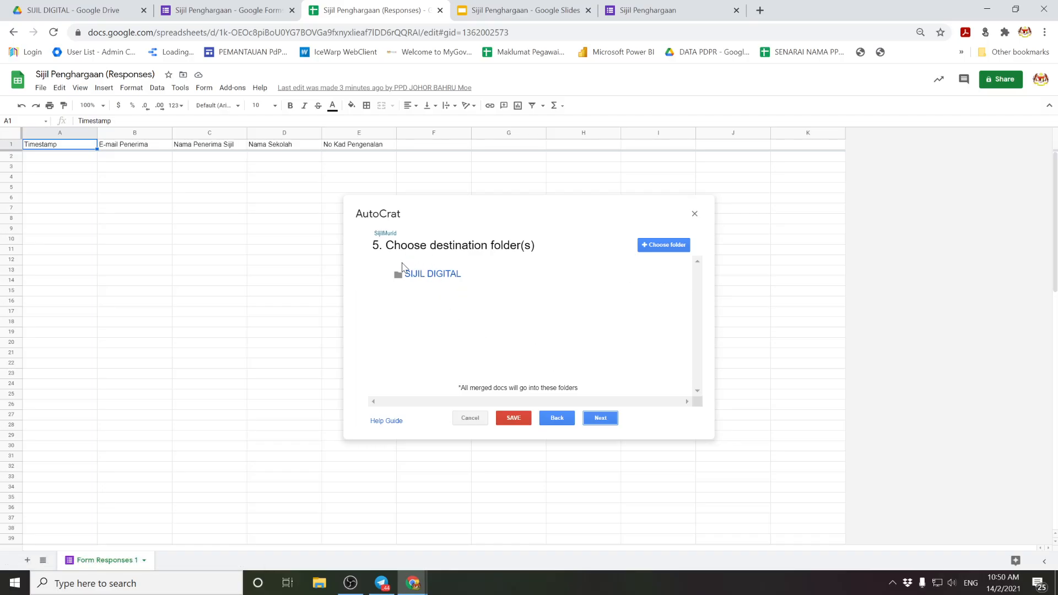
mouse_move(652, 281)
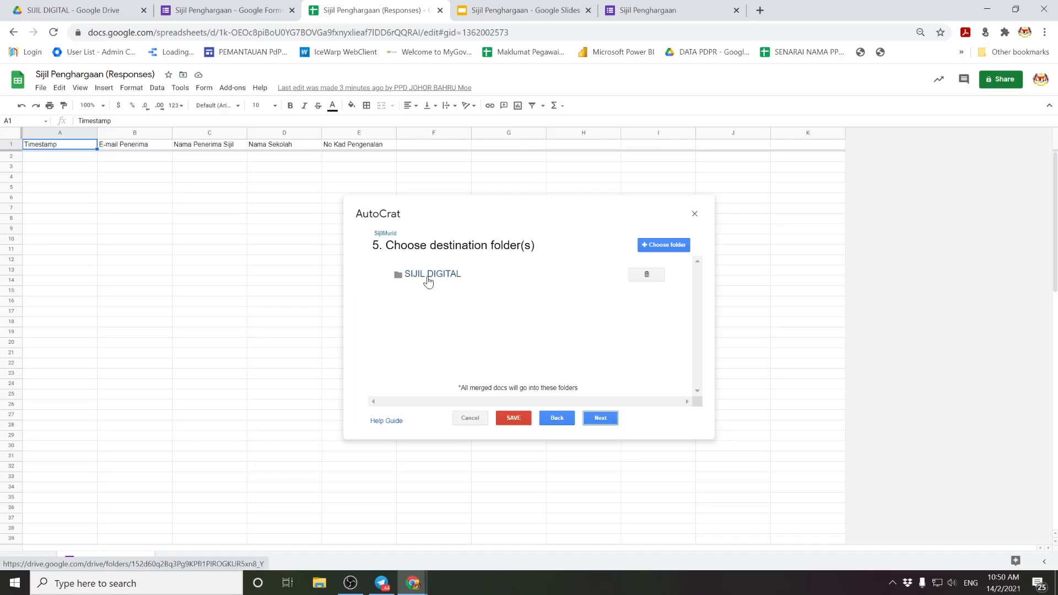
left_click(661, 249)
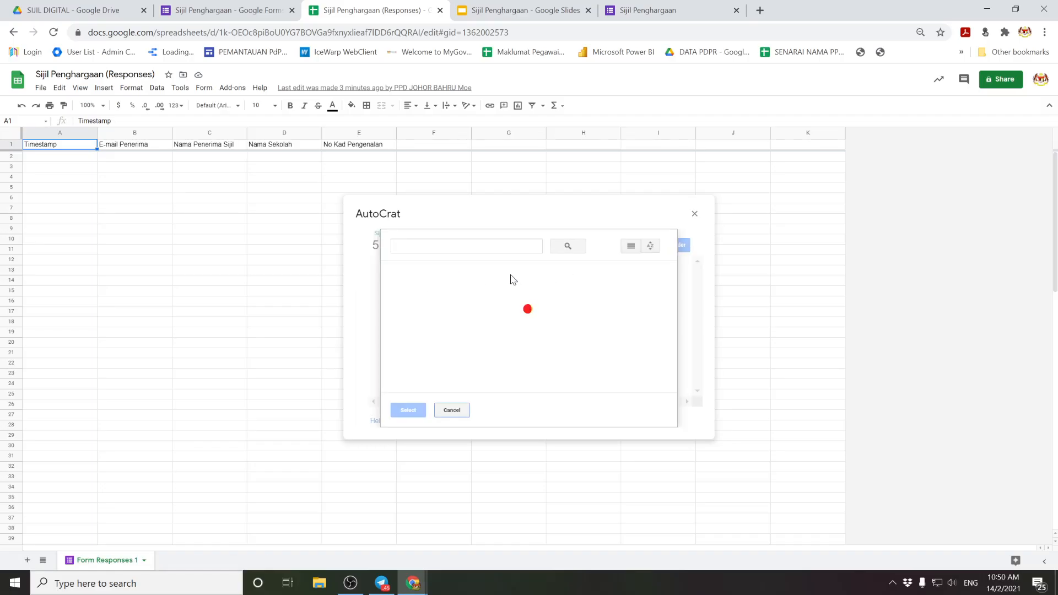
left_click(425, 309)
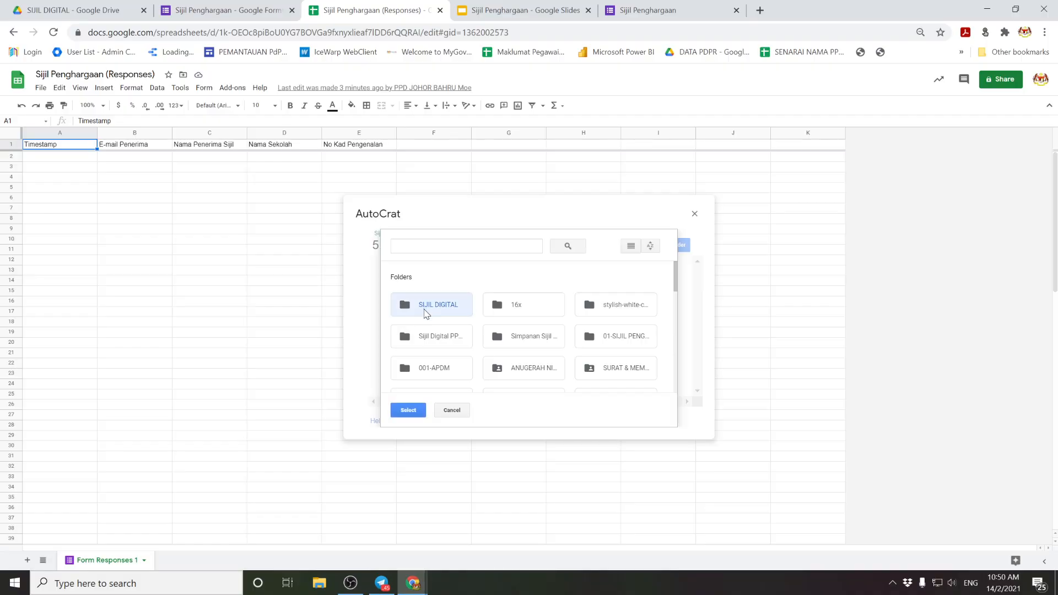
left_click(409, 411)
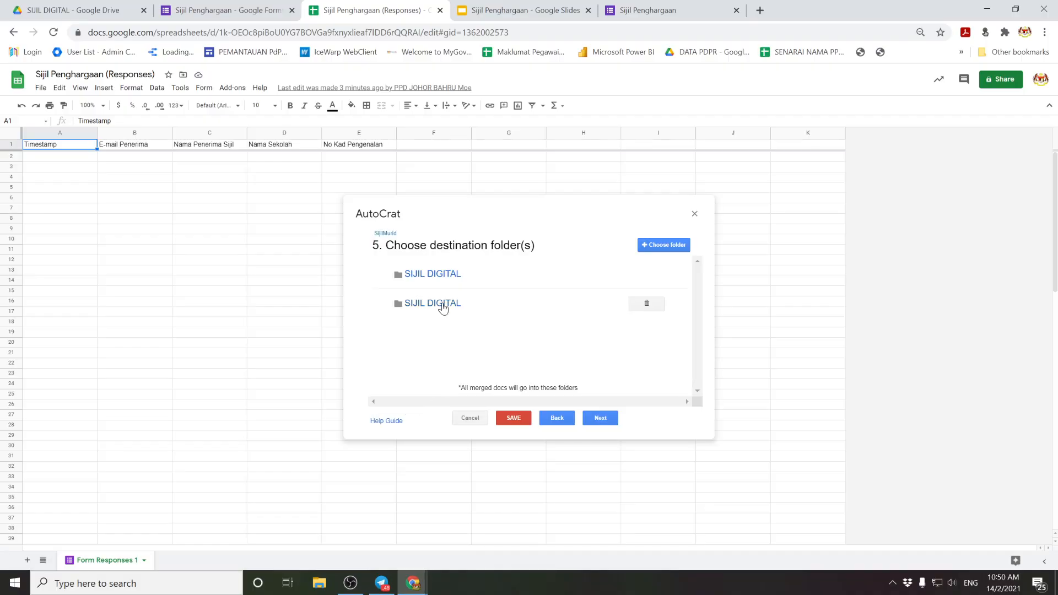
left_click(647, 275)
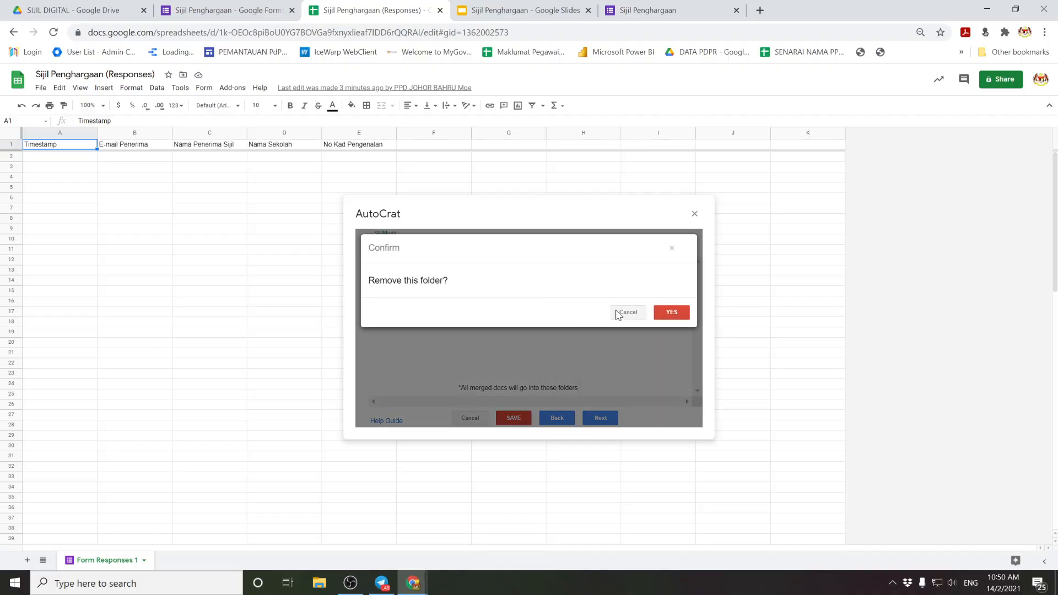
left_click(672, 309)
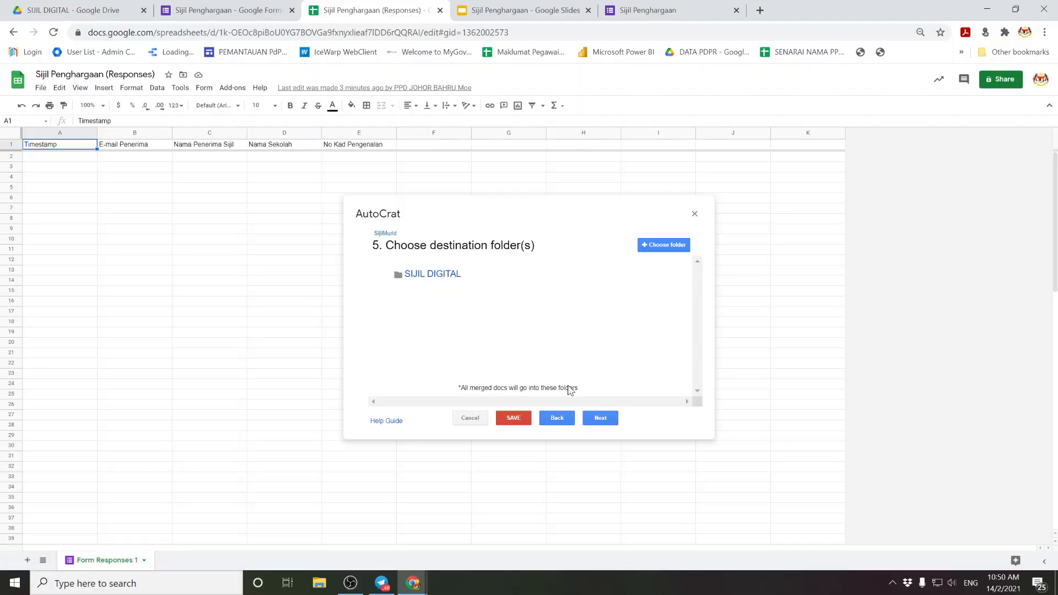
left_click(602, 418)
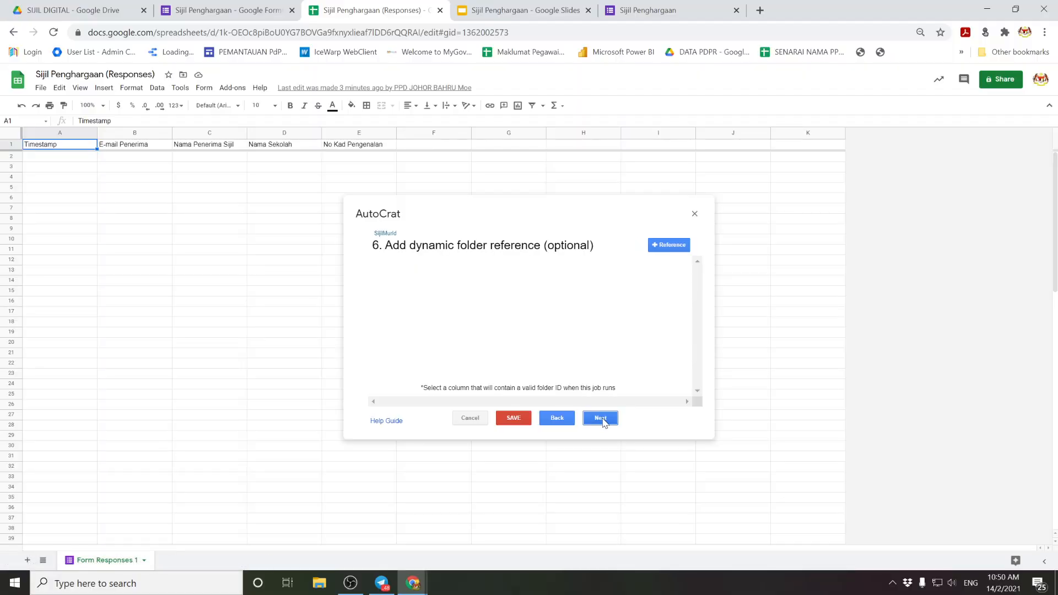
Step: Skip the dynamic folder and merge condition steps, then share the PDF from the no-reply address
left_click(602, 421)
left_click(598, 421)
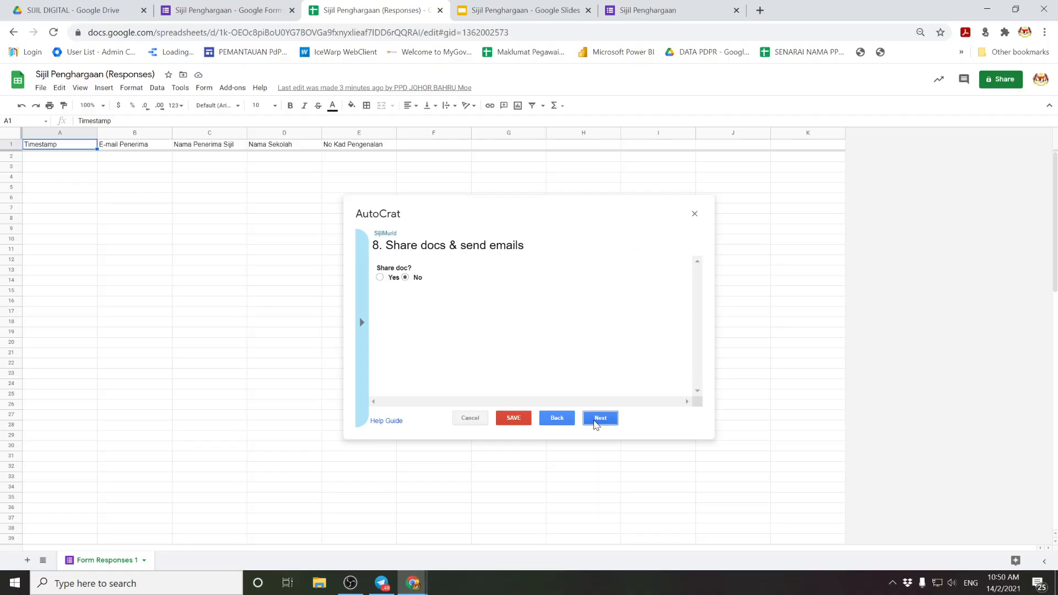
left_click(380, 278)
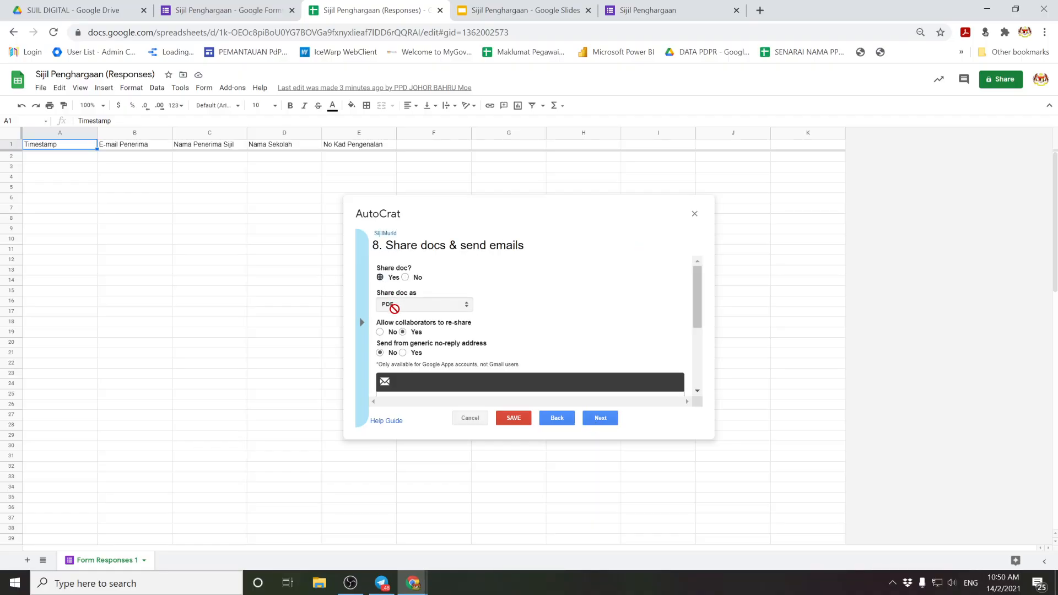
scroll(522, 306, "down", 1)
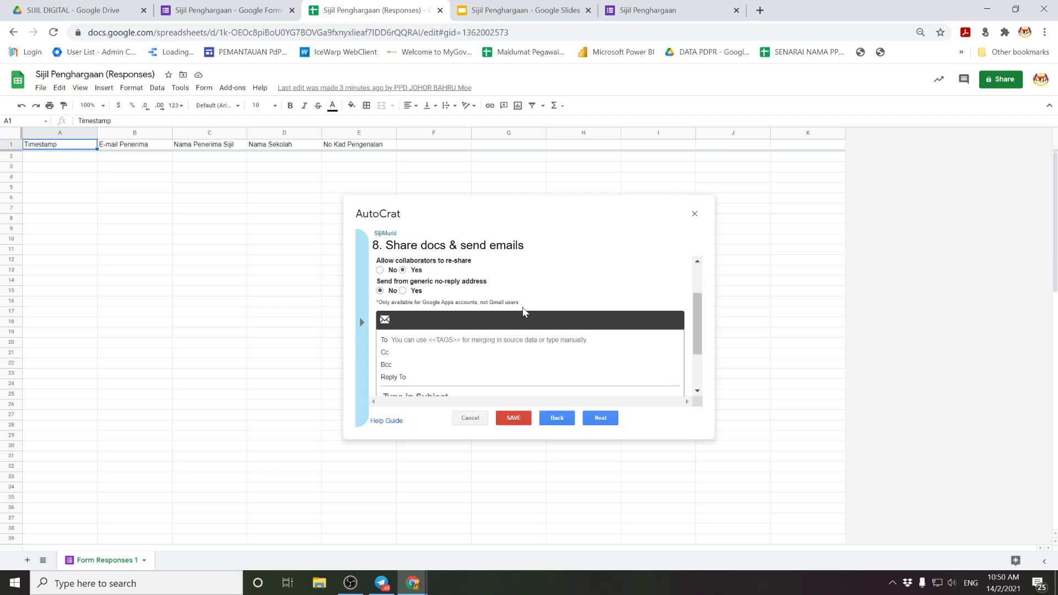
left_click(403, 291)
scroll(518, 330, "down", 1)
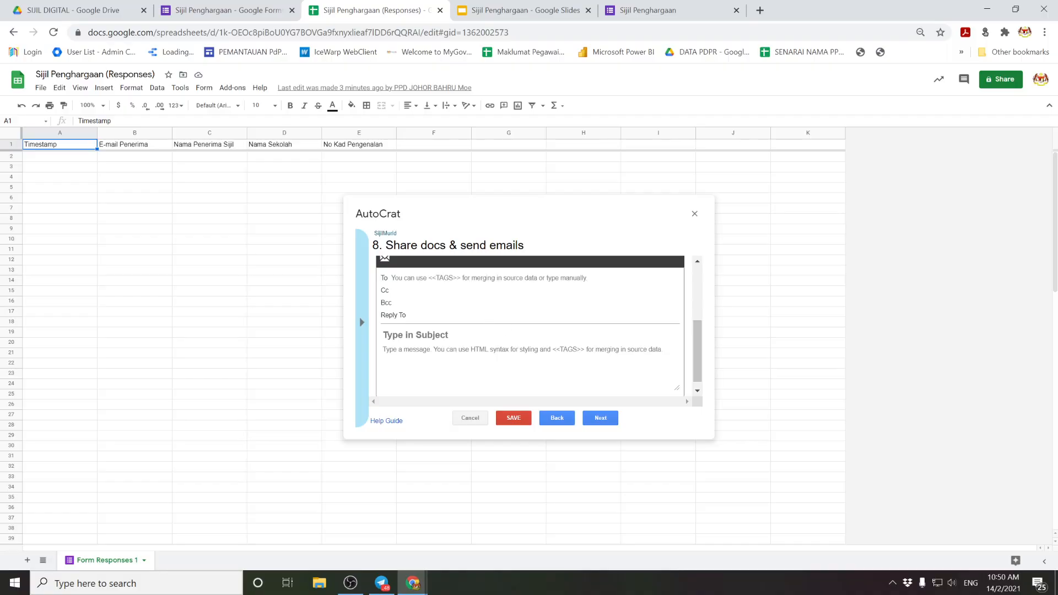
Step: Set the email recipient (To) to the <<E-mail Penerima>> merge tag
left_click(468, 278)
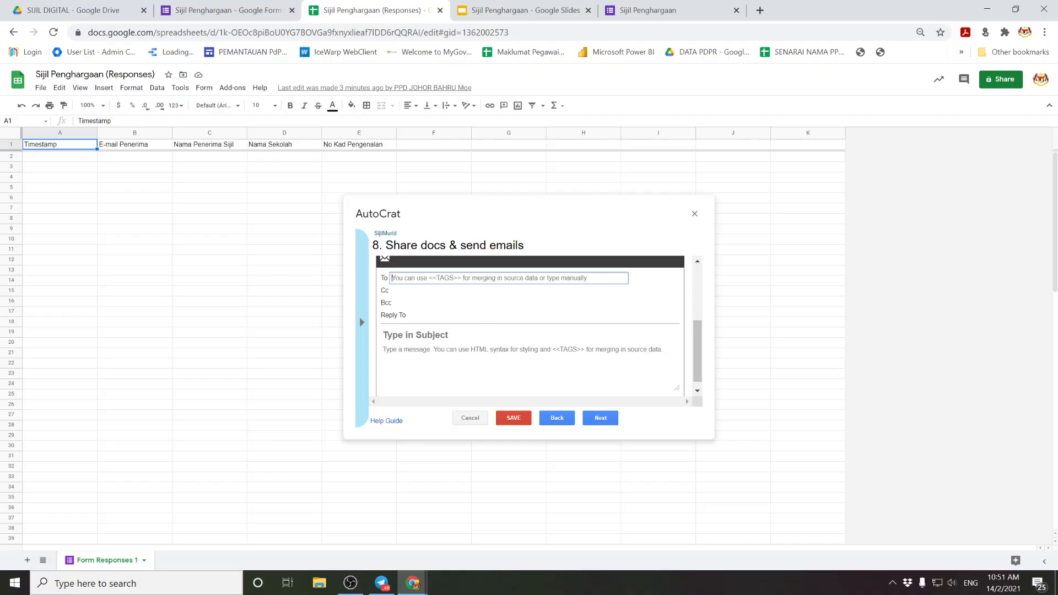
left_click(363, 322)
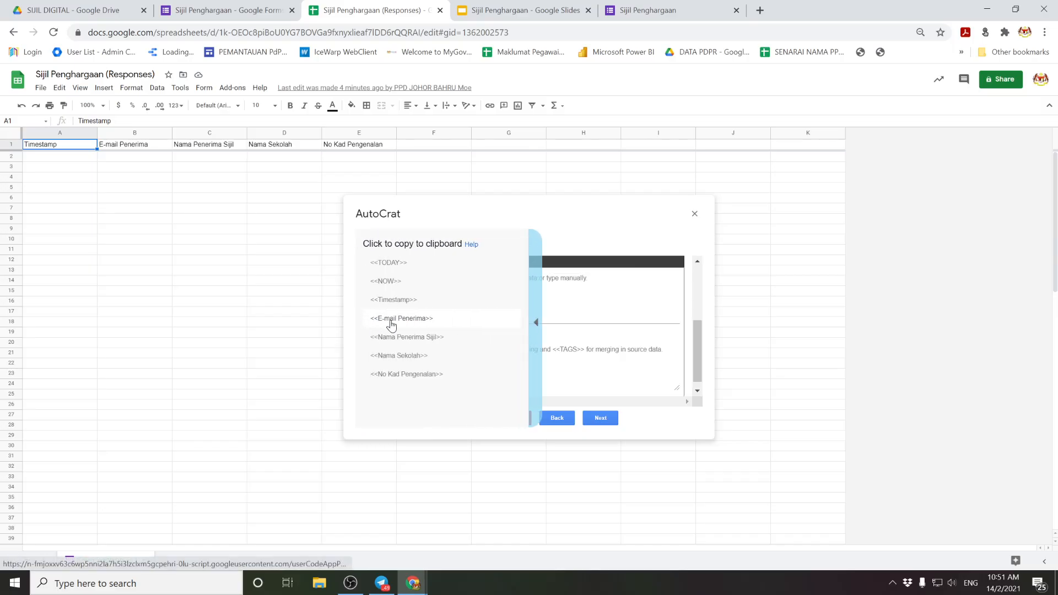
left_click(537, 330)
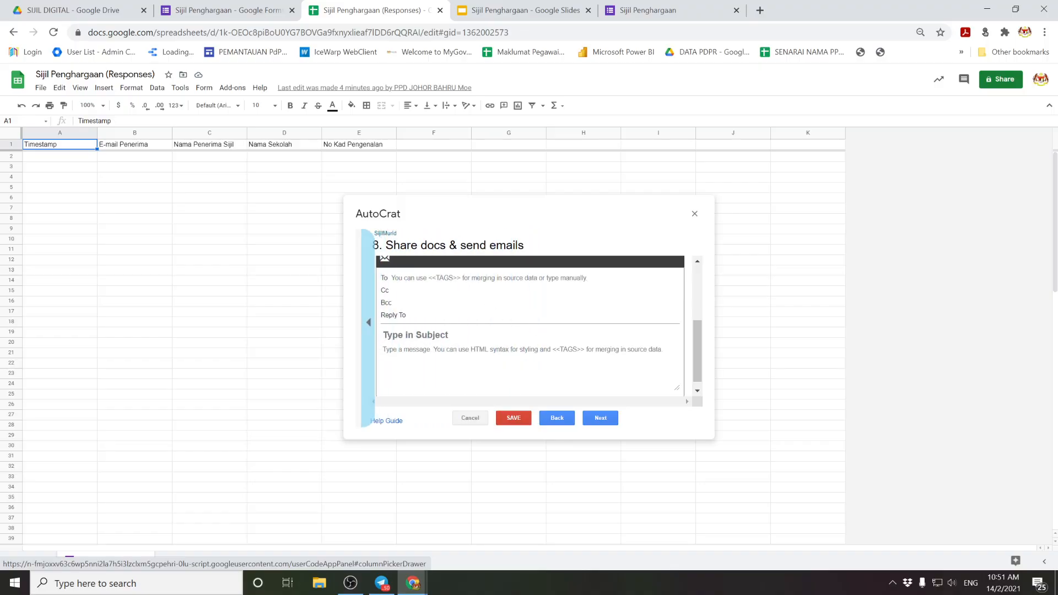
left_click(508, 277)
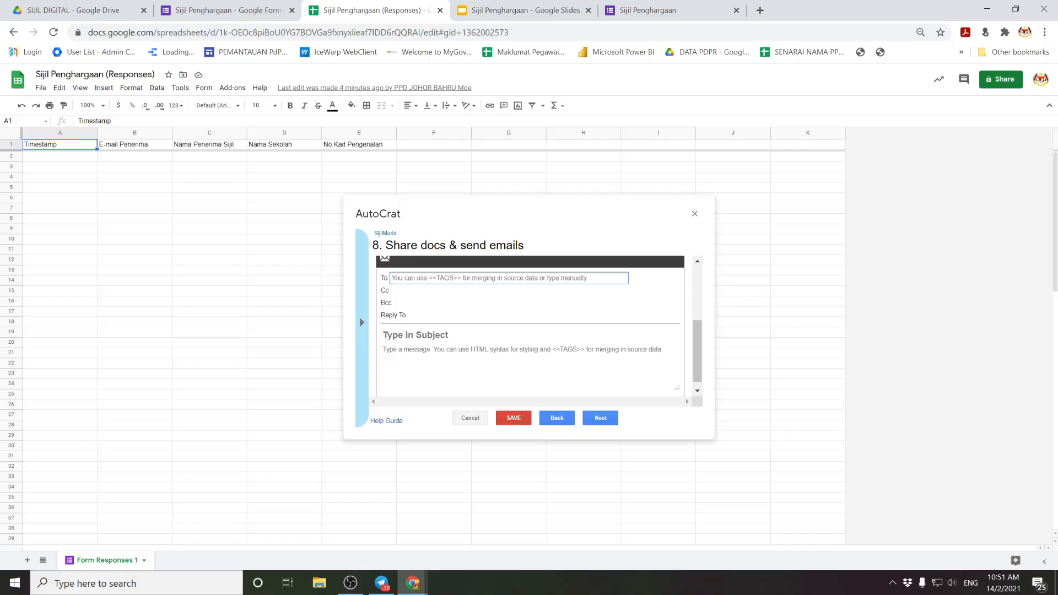
type("<<E-mail")
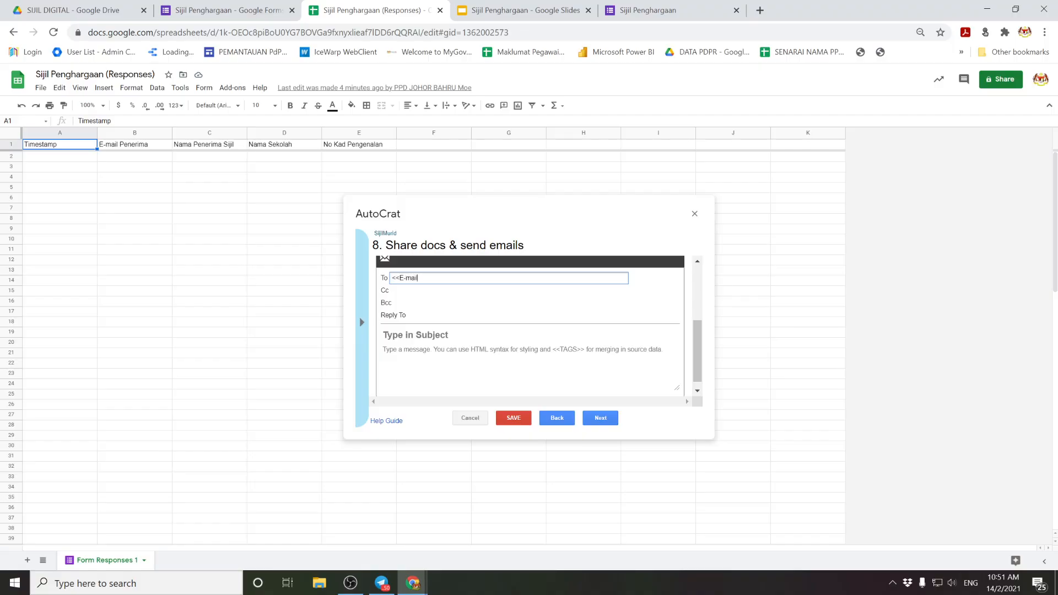
type(" Penerima>>")
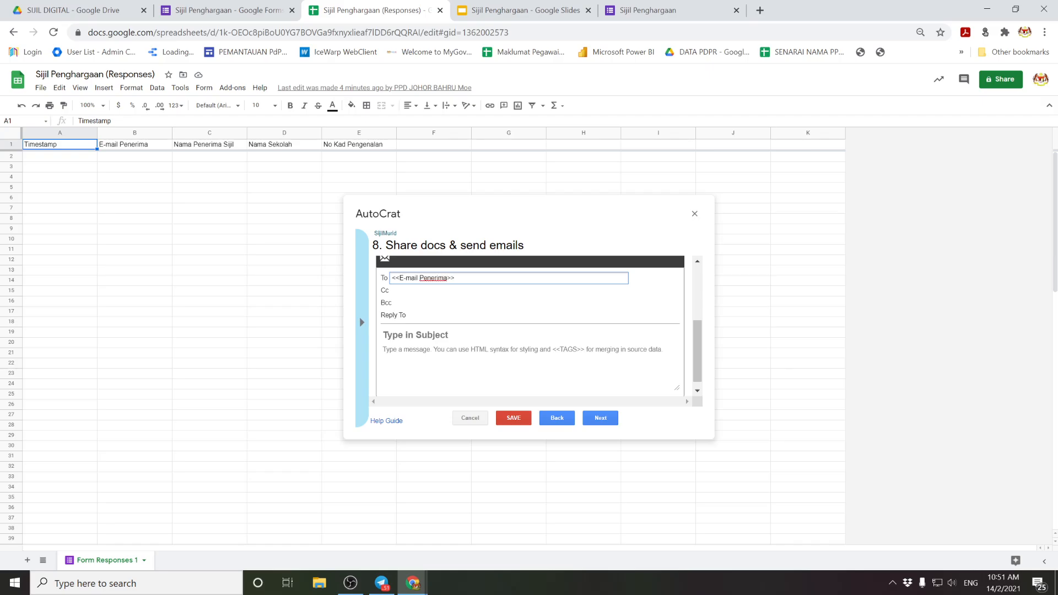
left_click(360, 324)
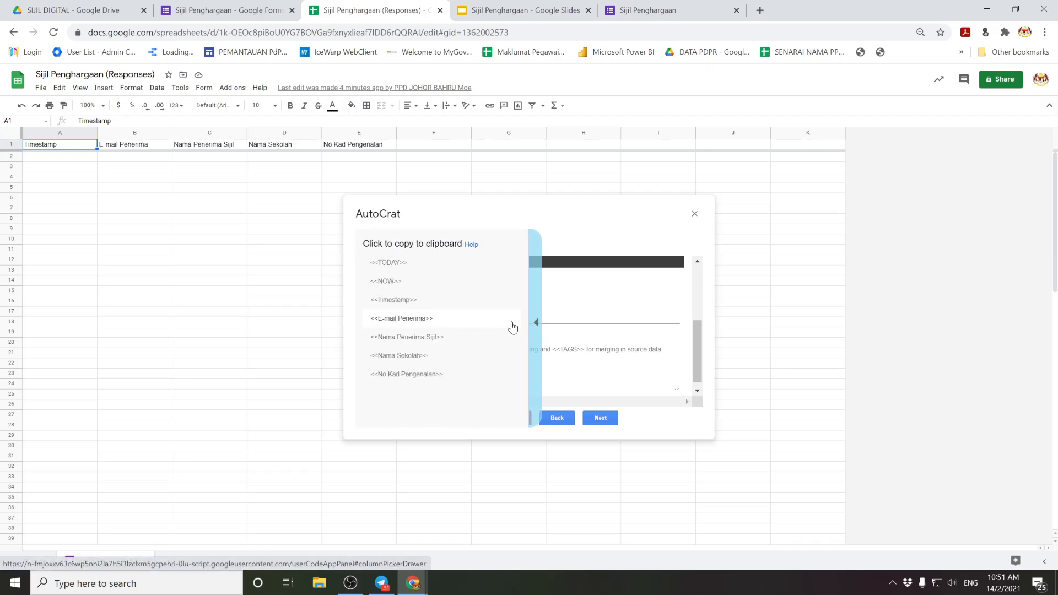
left_click(536, 322)
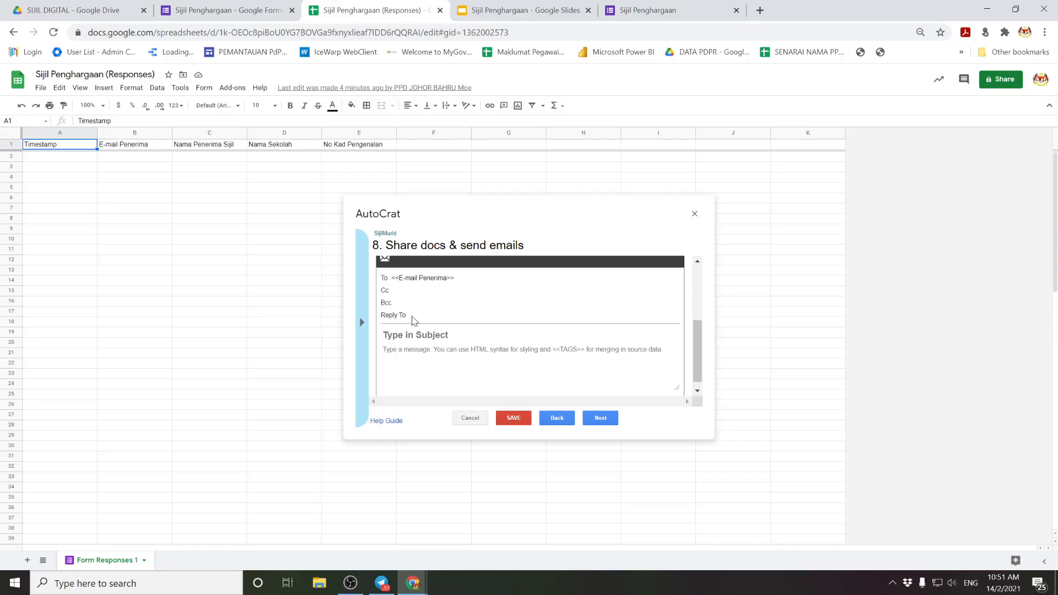
Step: Set the email subject to 'Tahniah! Ini Sijil anda <<Nama Penerima Sijil>>'
left_click(416, 334)
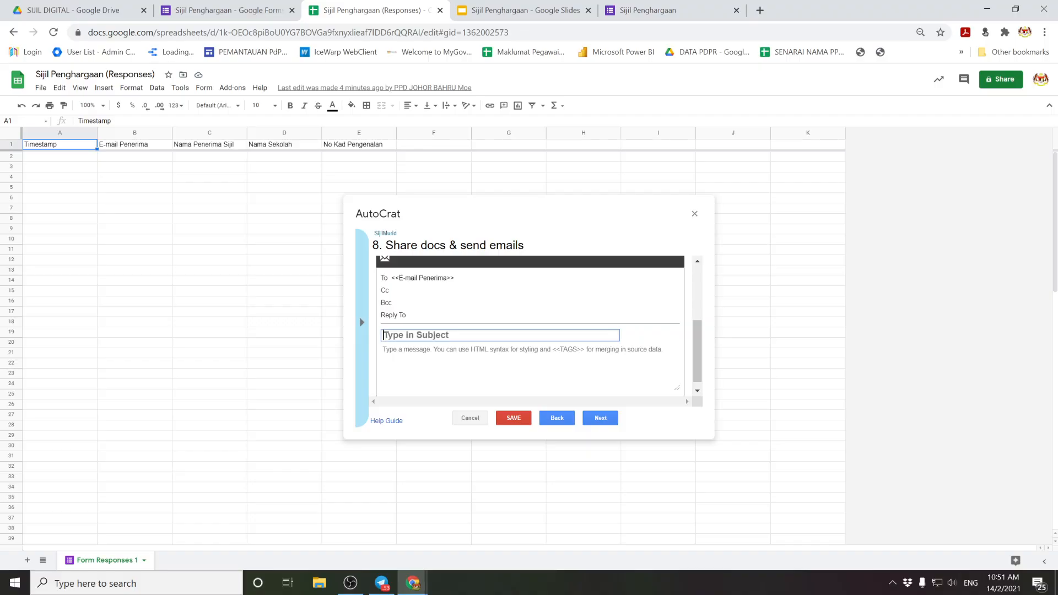
type("Tahniah! Ini Sijil anda")
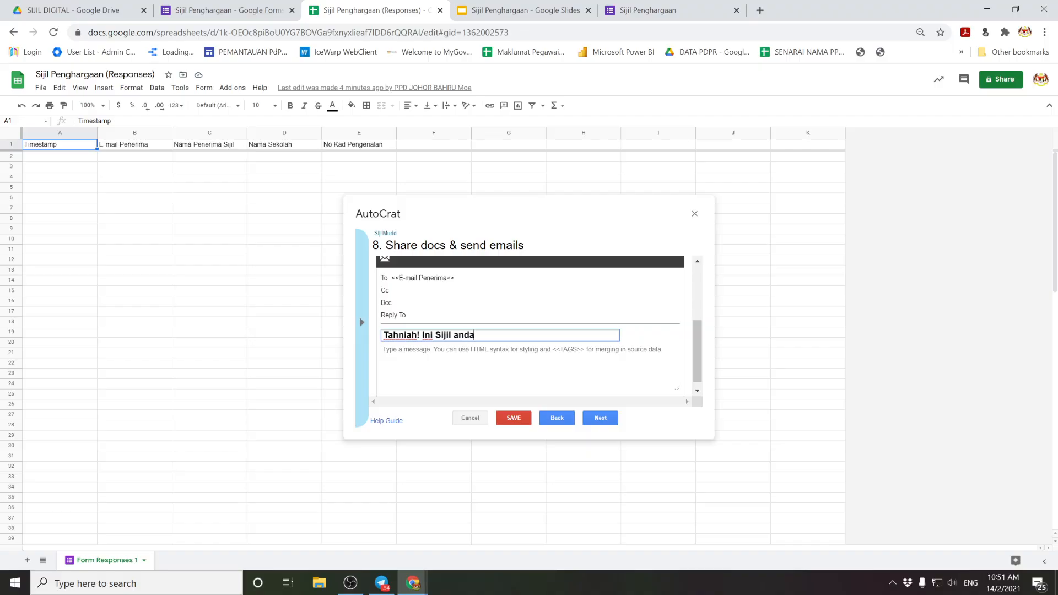
type("...")
left_click(362, 322)
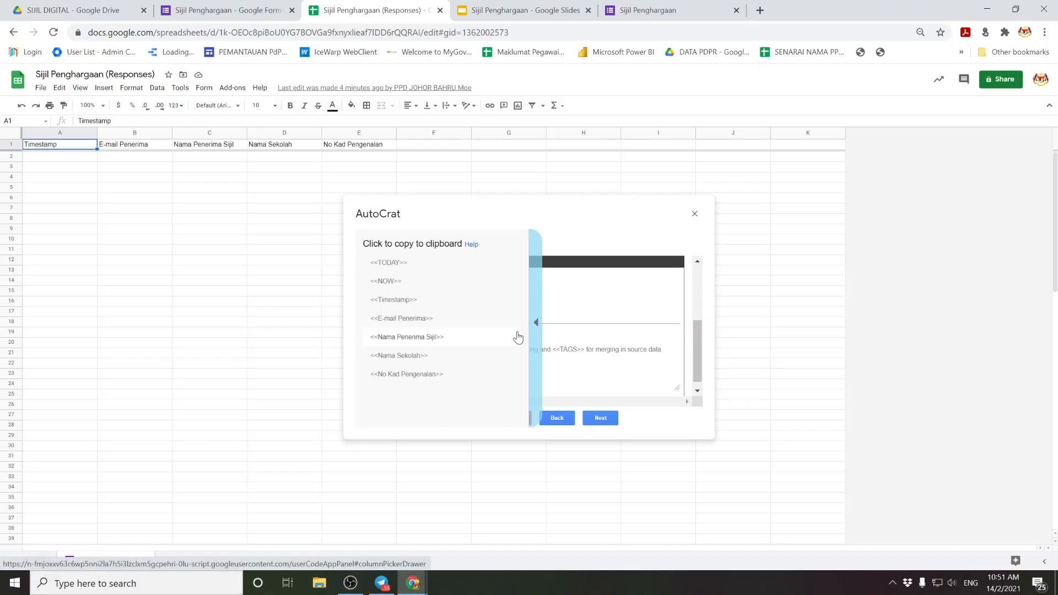
left_click(537, 324)
left_click(538, 334)
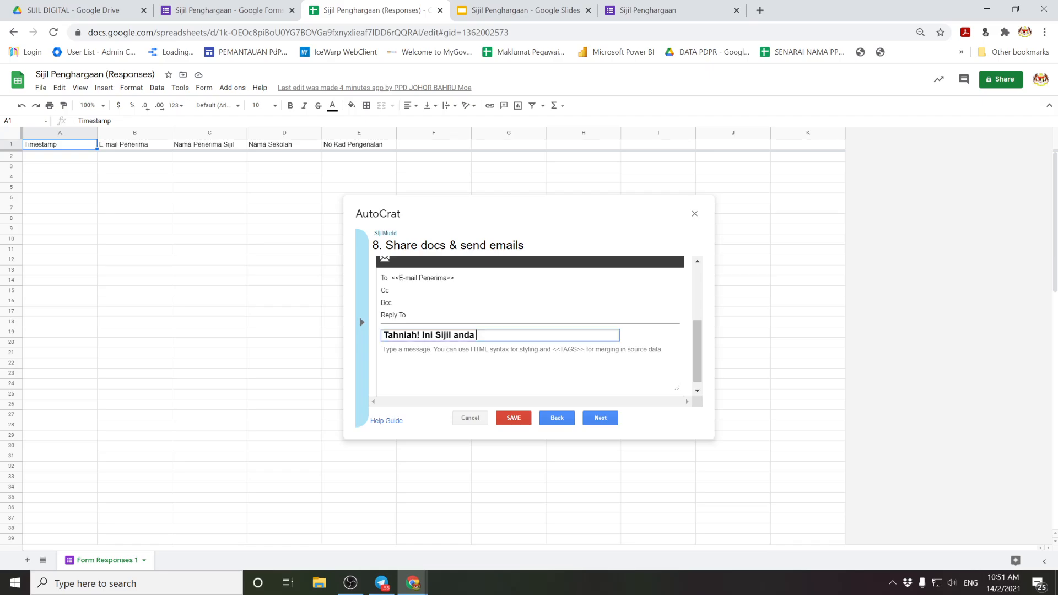
type("<<Nama Penerima Siji")
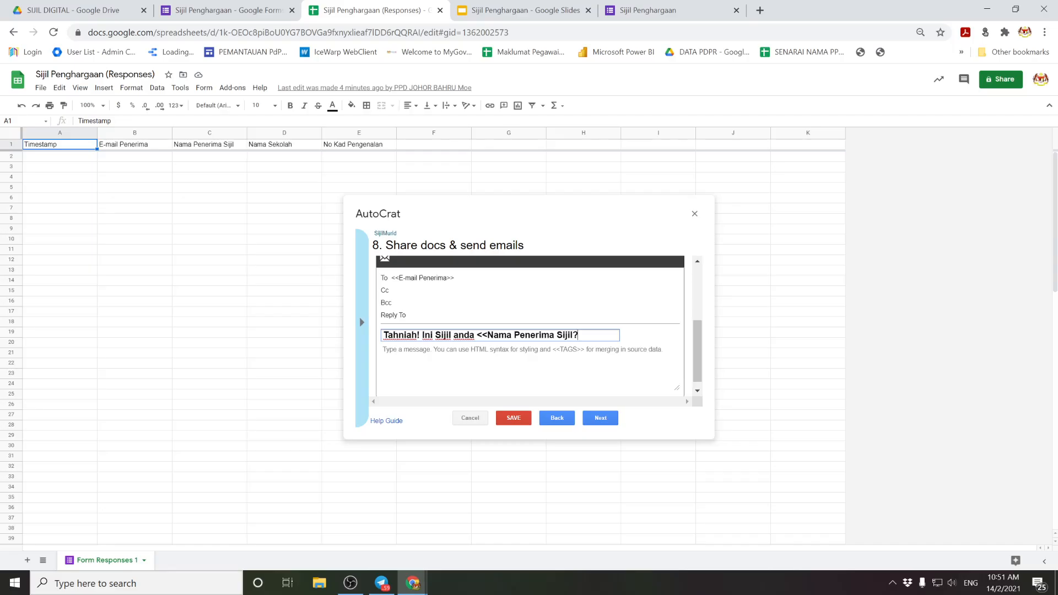
type("l?")
key("BackSpace")
left_click(384, 349)
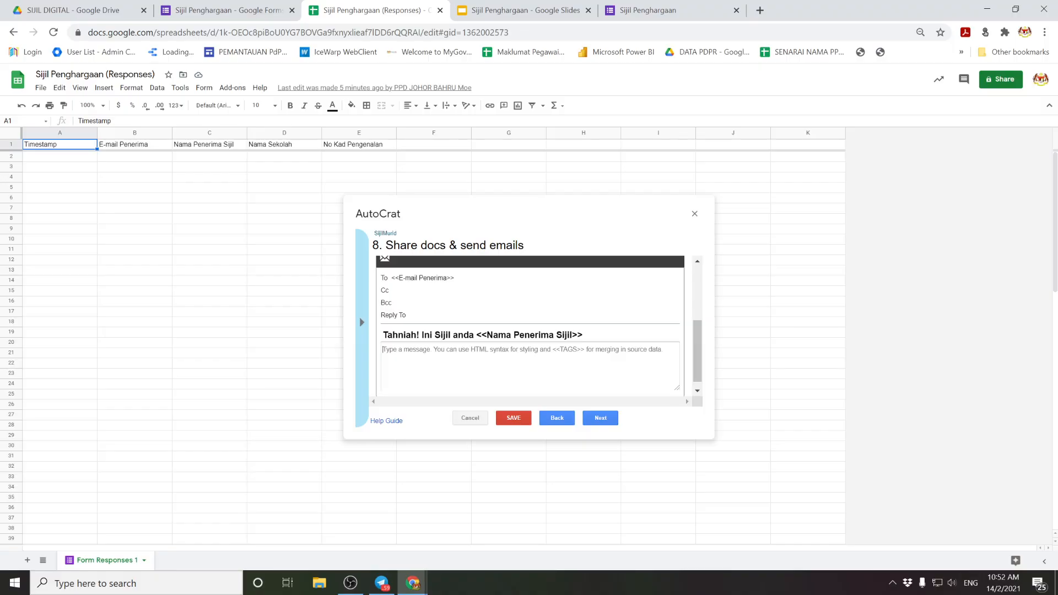
Step: Turn on Run on form trigger for the SijilMurid job, confirm enabling triggers, and save it
left_click(601, 418)
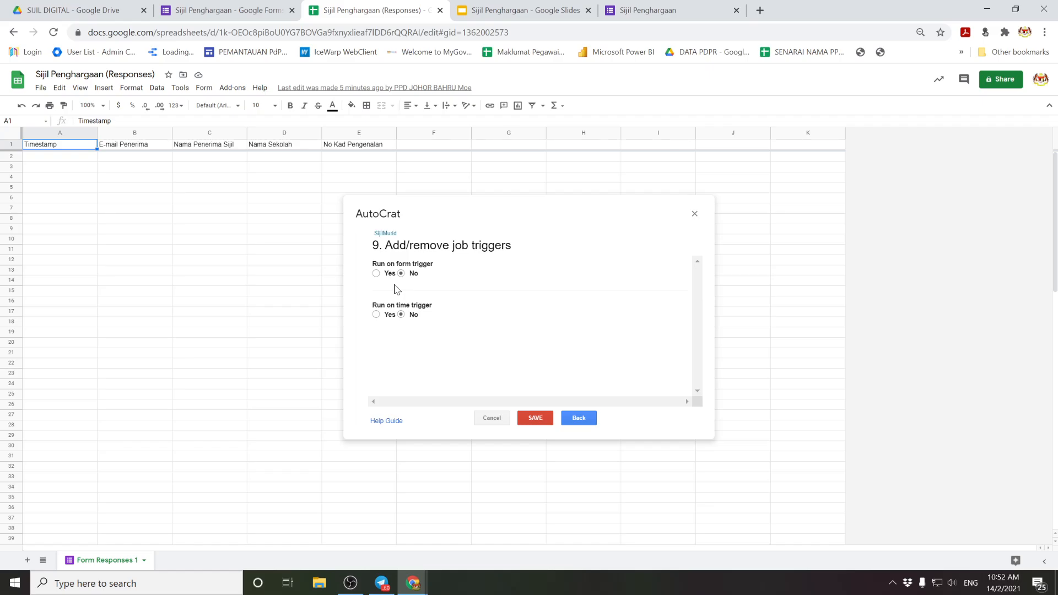
left_click(375, 274)
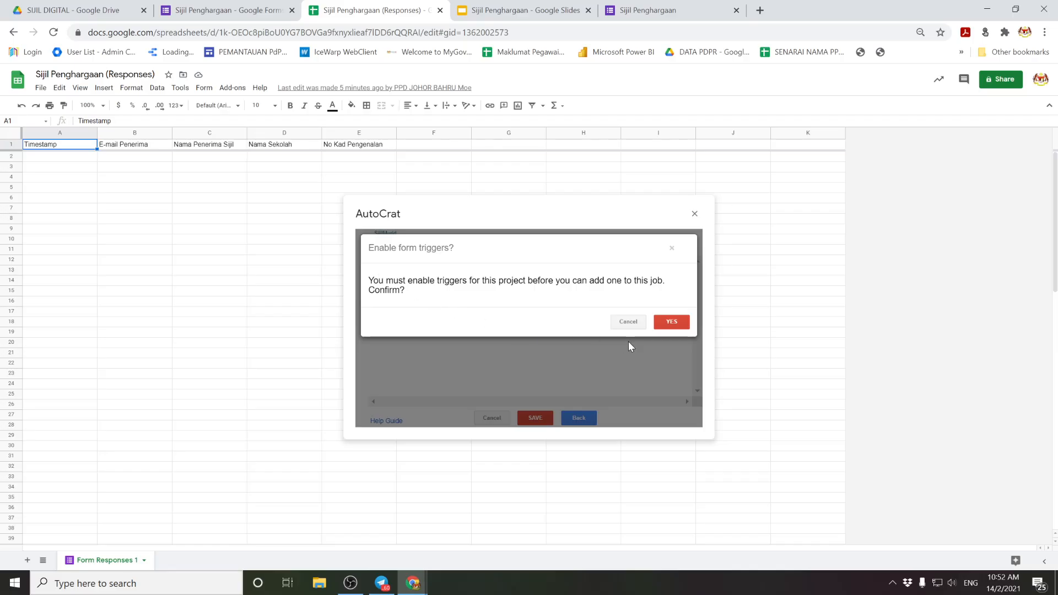
left_click(666, 322)
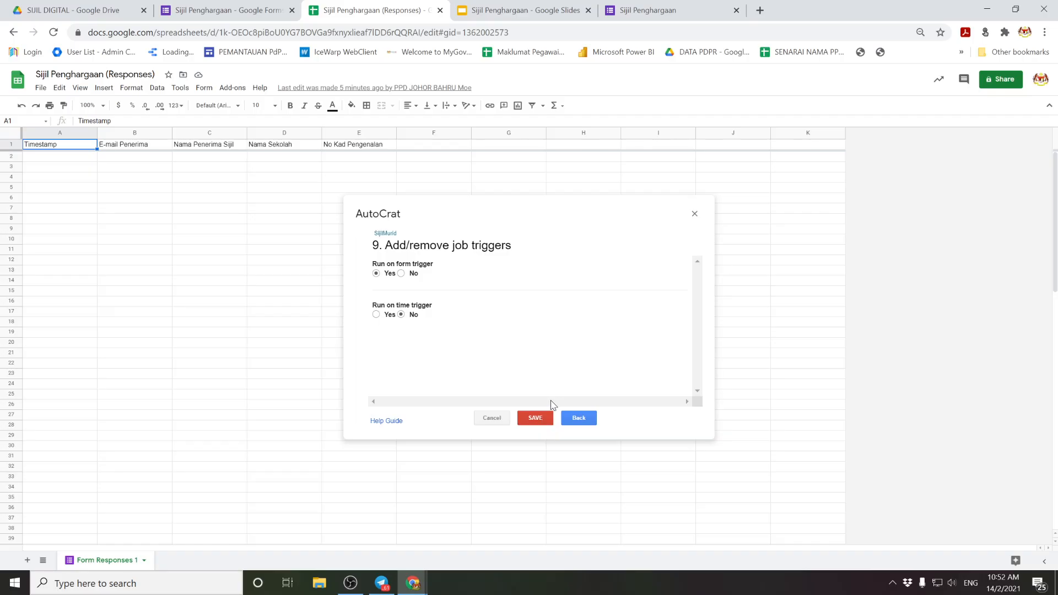
left_click(537, 420)
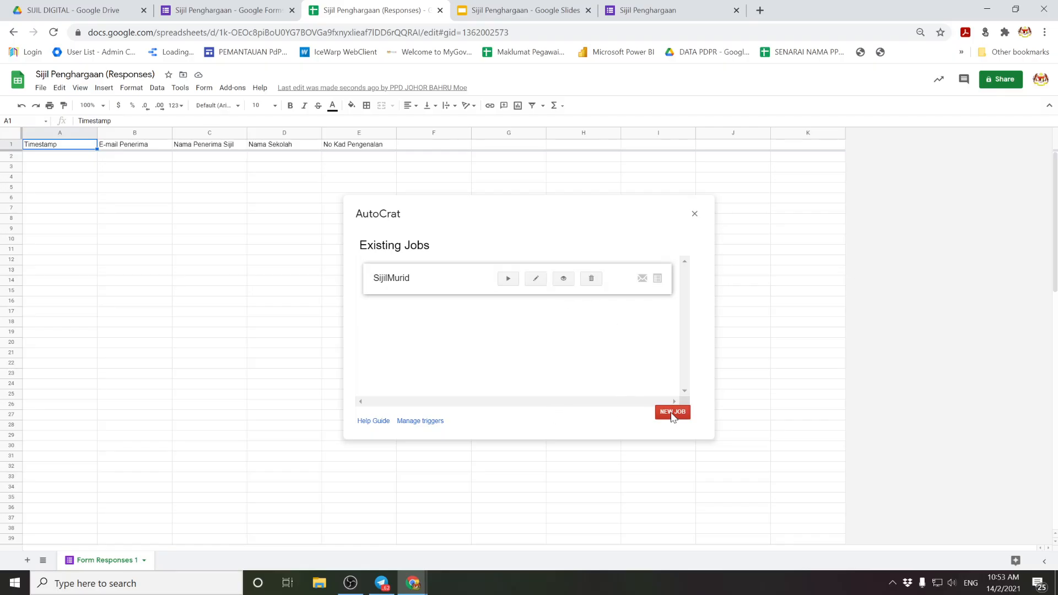
Step: Close the AutoCrat panel and copy the Sijil Penghargaan form's web address
left_click(694, 213)
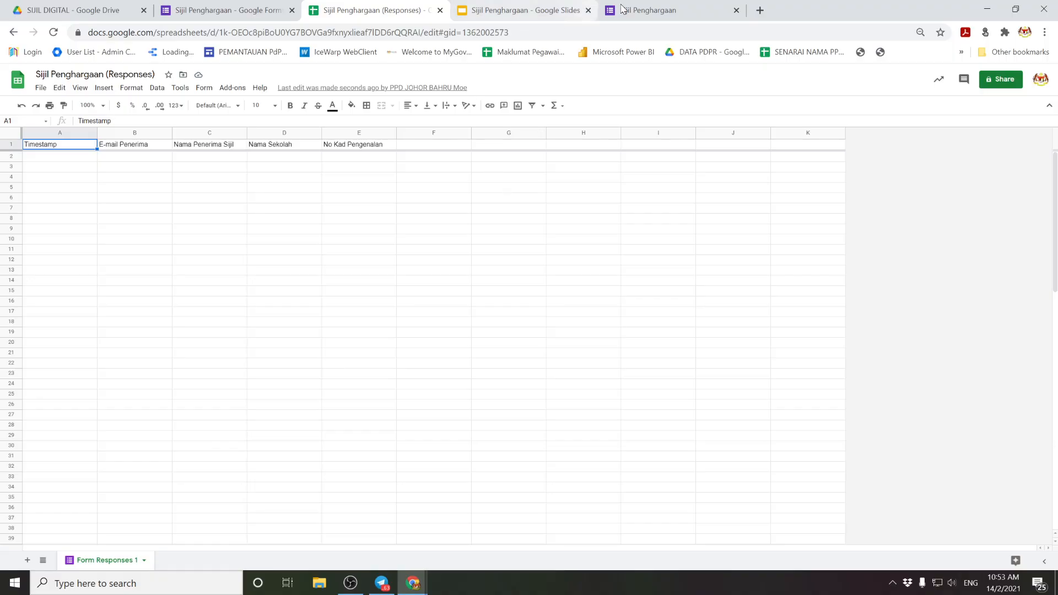
left_click(640, 9)
left_click(367, 33)
right_click(367, 33)
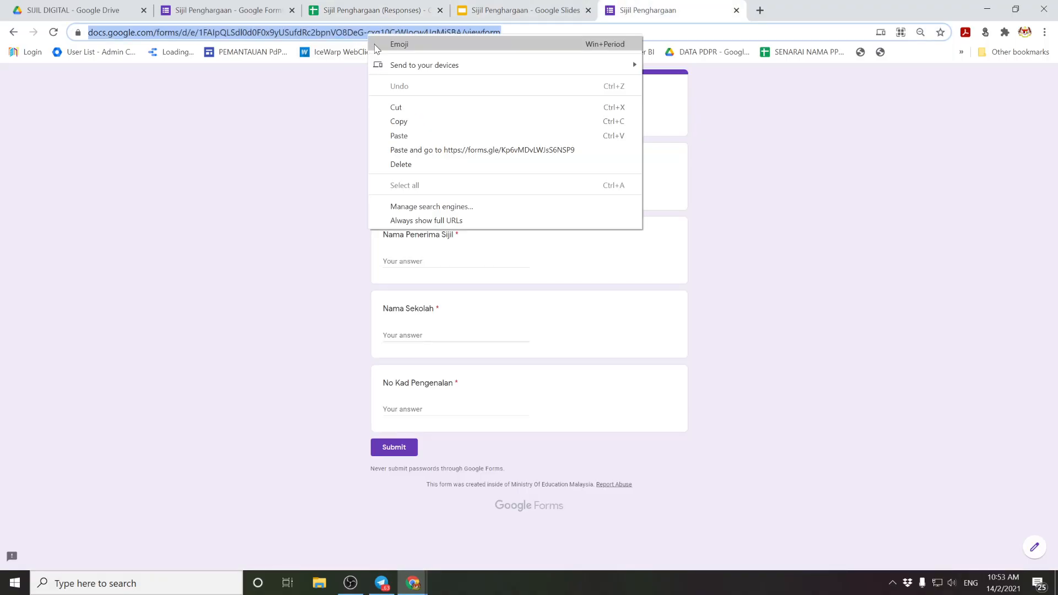
left_click(398, 122)
Step: Load the form link in a separate, maximized Chrome profile window, ready to answer E-mail Penerima
left_click(987, 9)
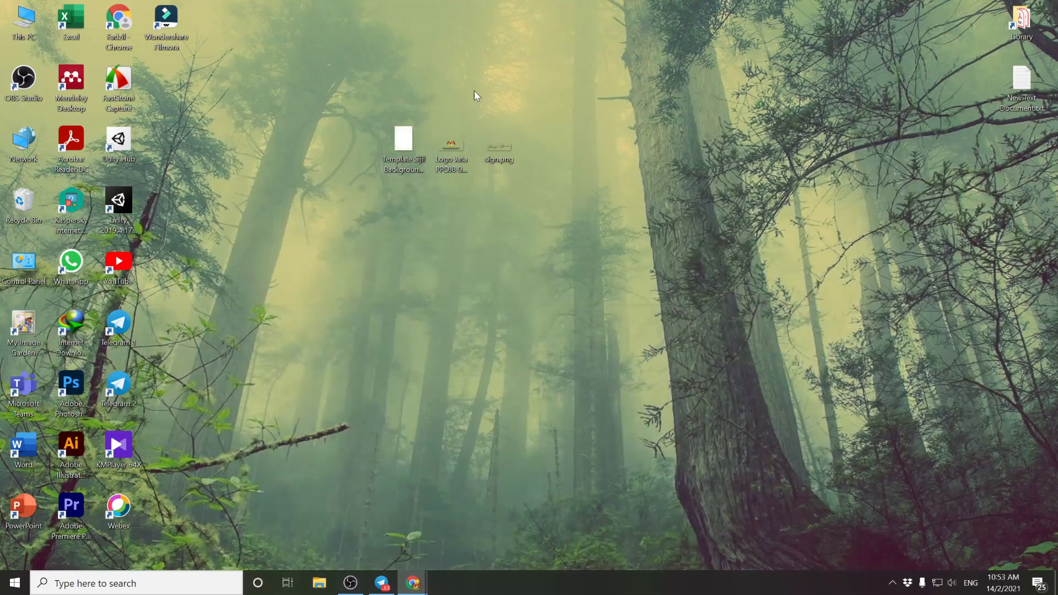
double_click(127, 28)
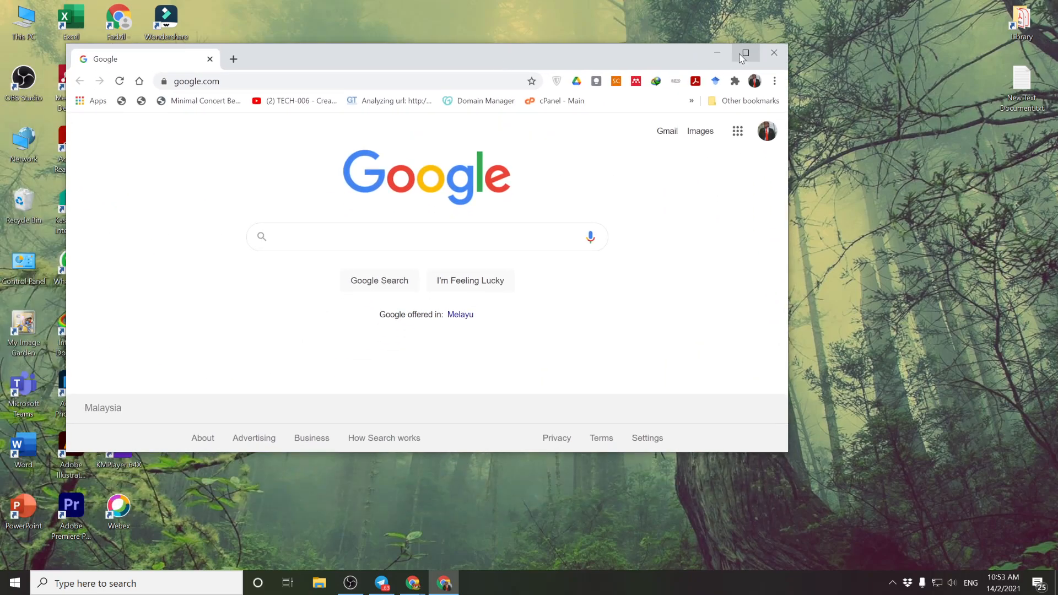
left_click(743, 54)
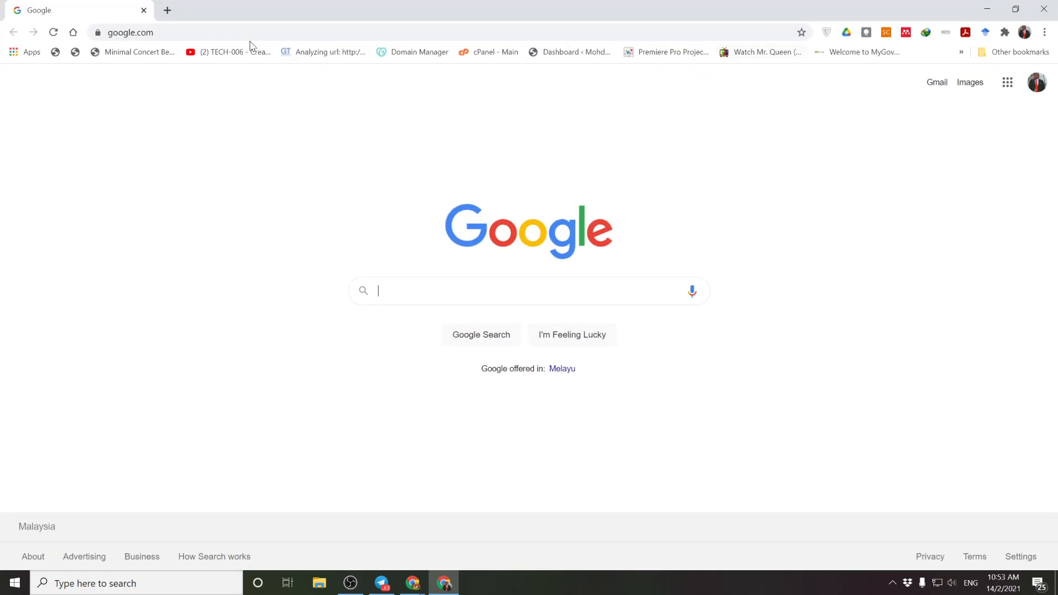
key("ctrl+v")
key("Return")
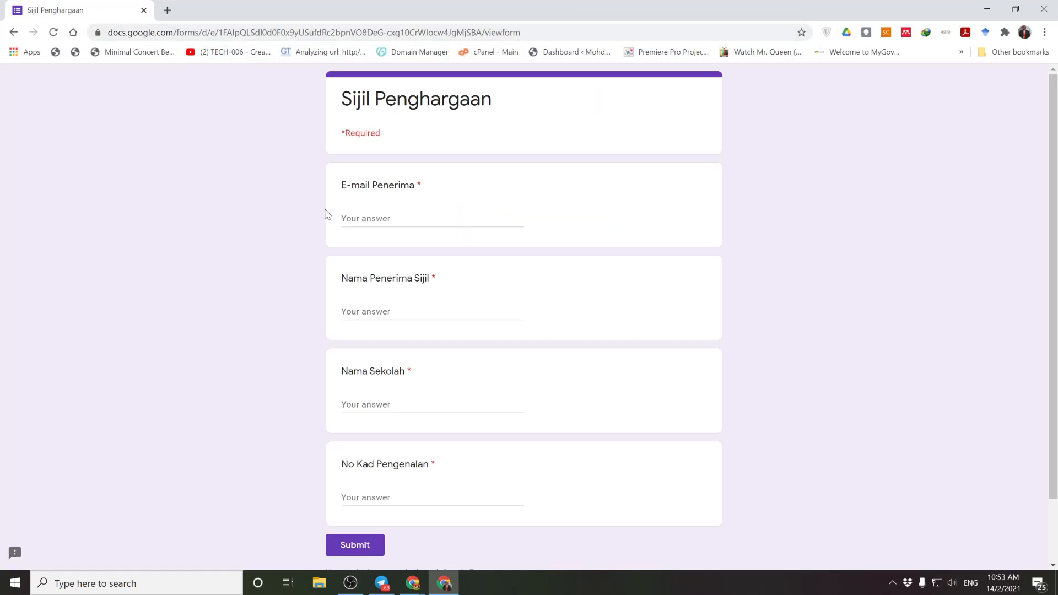
left_click(388, 215)
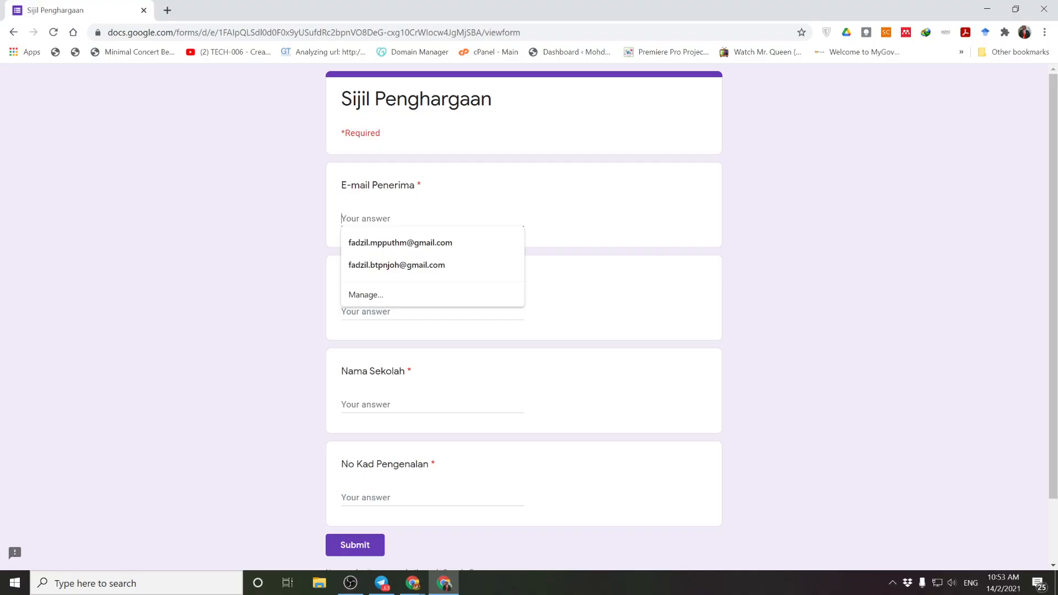
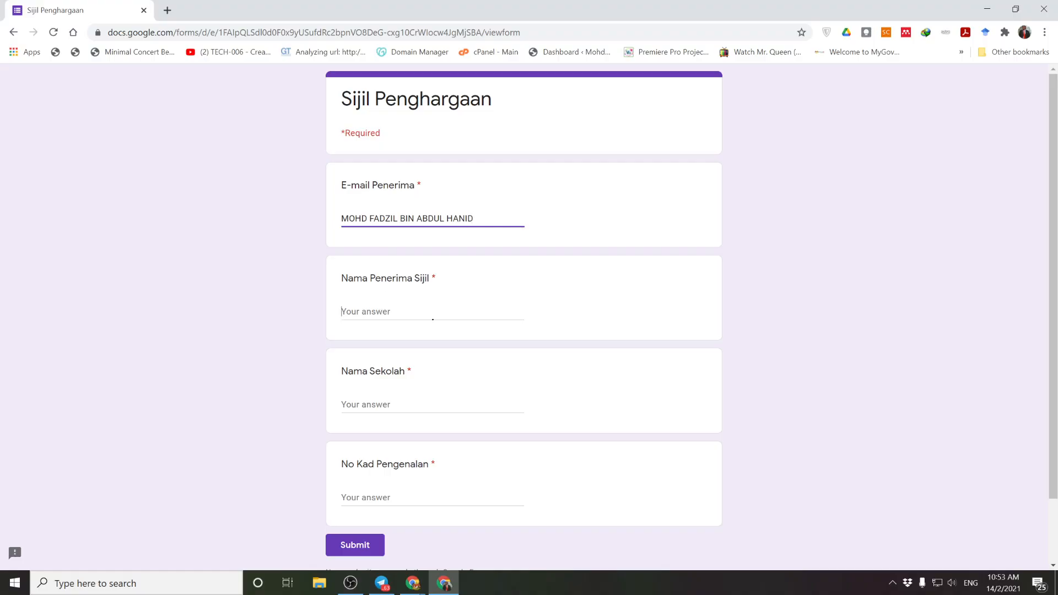
Step: Fill in the recipient's e-mail address and the recipient's full name answers
left_click(383, 309)
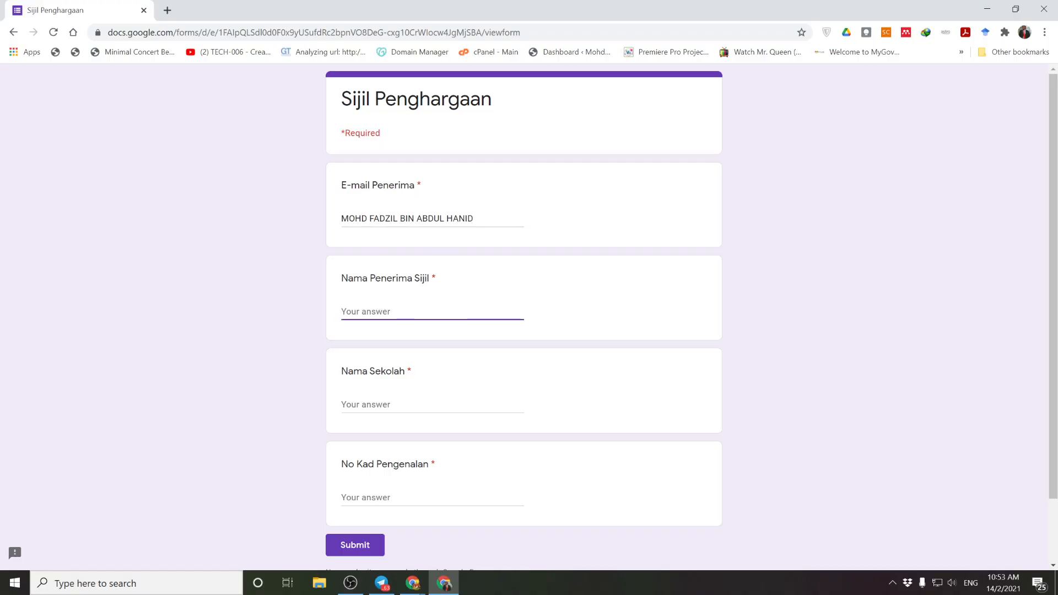
key("shift+Tab")
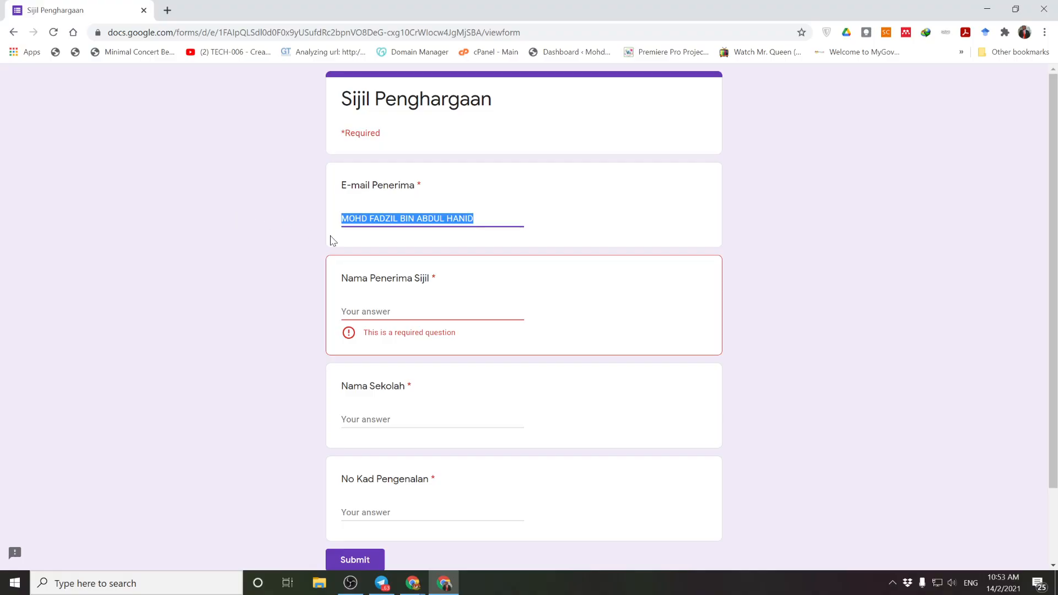
key("Tab")
key("ctrl+v")
left_click_drag(474, 219, 189, 210)
type("fad")
left_click(386, 240)
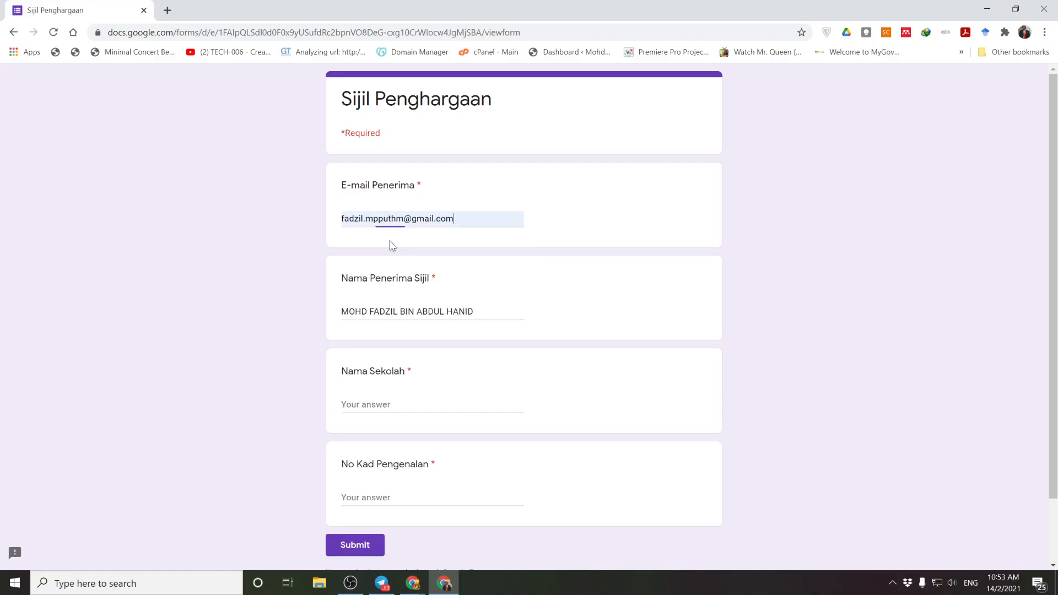
Step: Enter SMK MUTIARA as the school, complete the remaining answer, and submit the form
left_click(392, 403)
type("SMK MUTI")
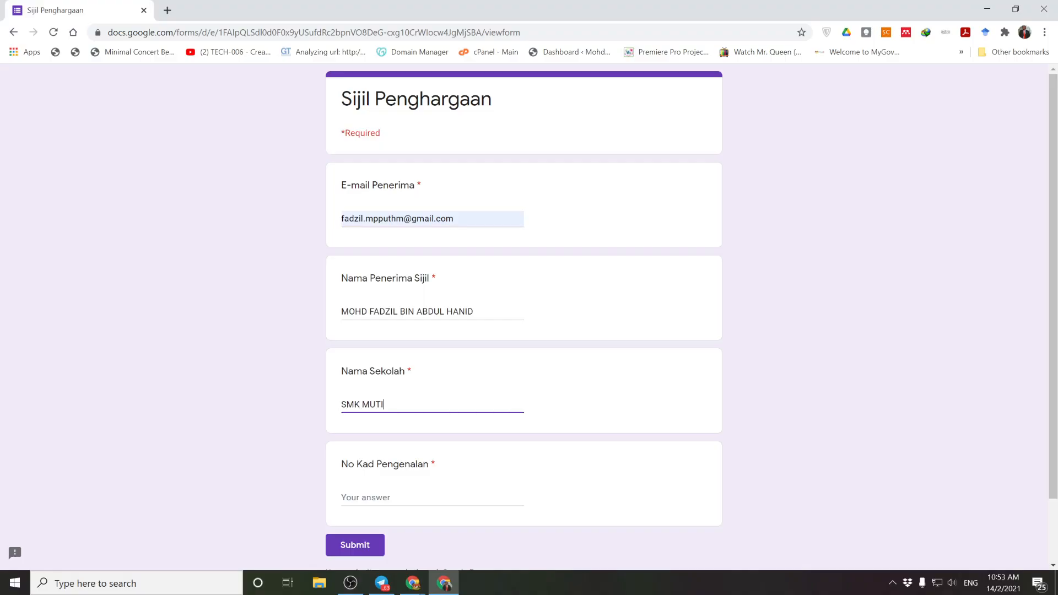
type("ARA")
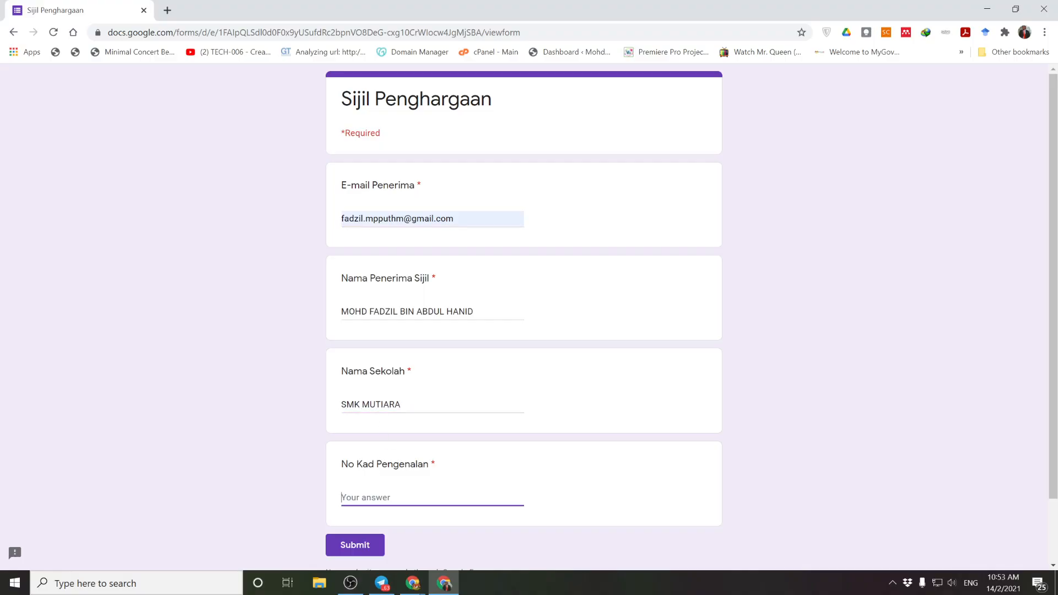
type("12345678")
left_click(351, 544)
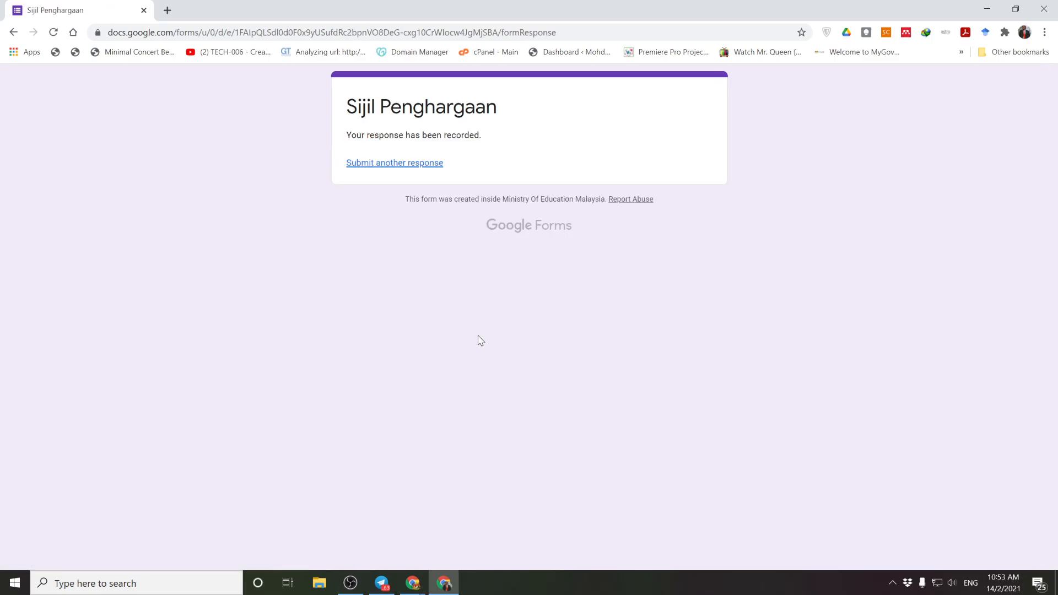
left_click(168, 11)
Step: Open Gmail in the new tab and refresh the inbox to look for the certificate
left_click(932, 85)
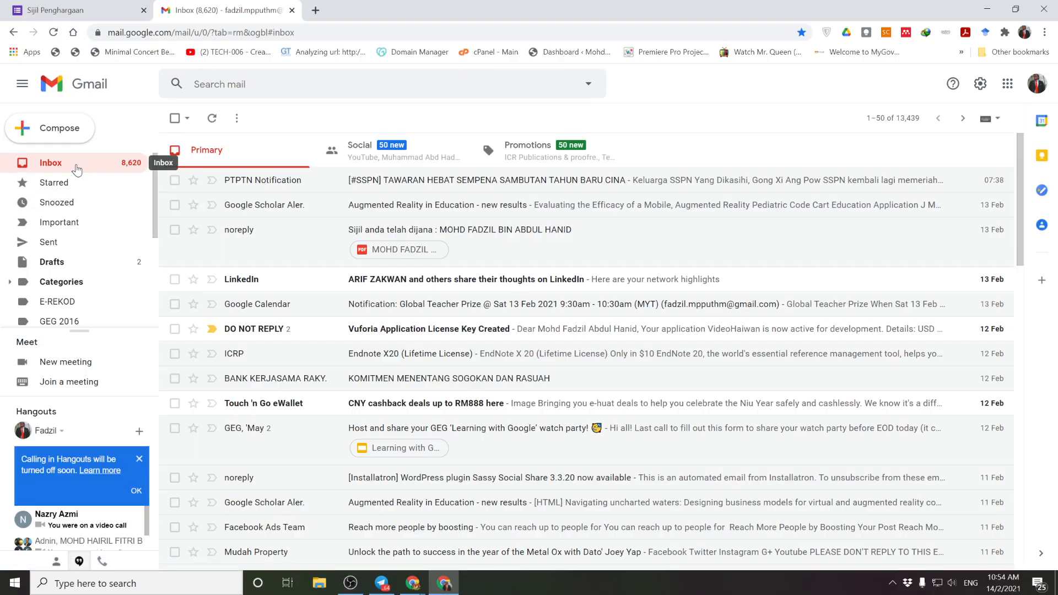
left_click(78, 169)
left_click(78, 8)
left_click(189, 9)
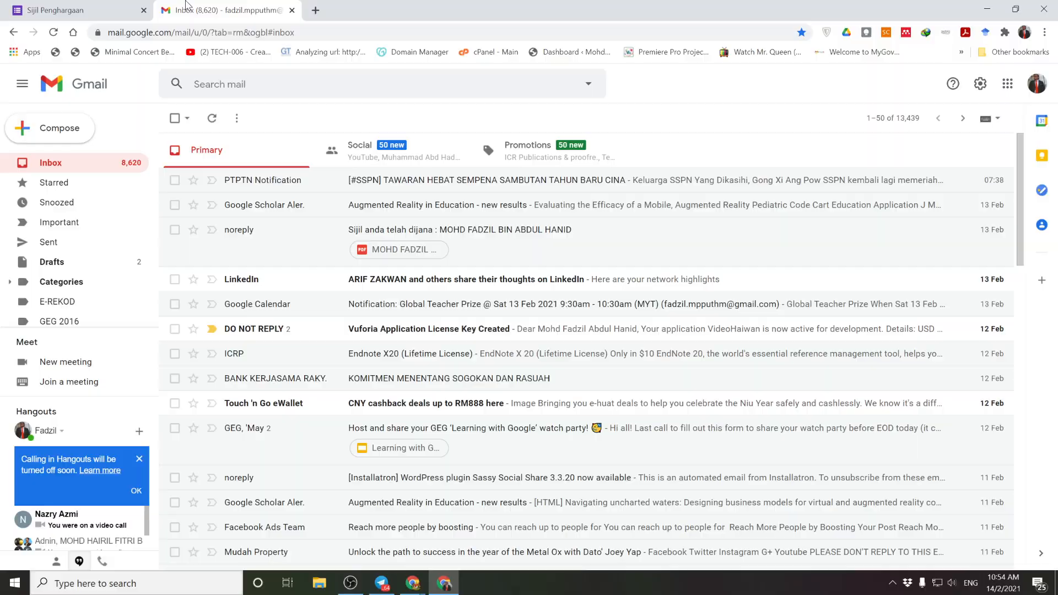
left_click(71, 167)
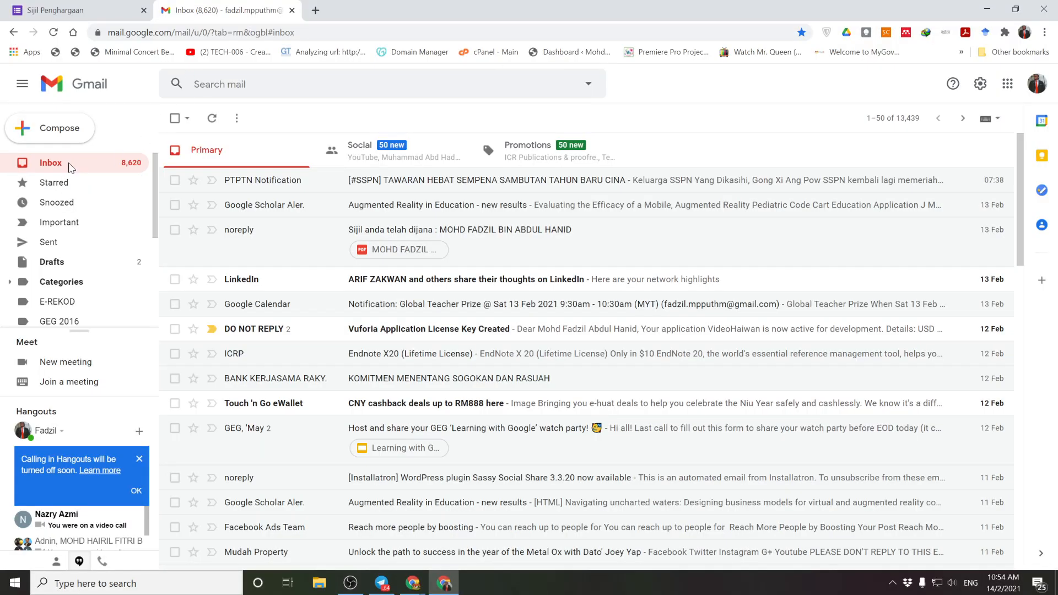
Step: Bring up the Sijil Penghargaan (Responses) spreadsheet showing the new submission row
left_click(420, 588)
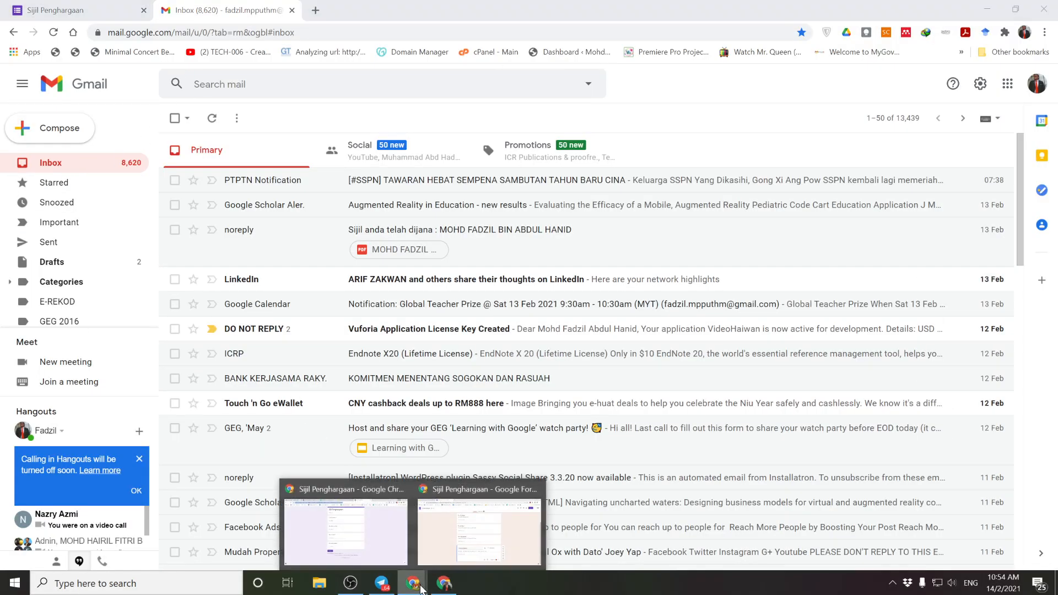
left_click(345, 530)
left_click(374, 10)
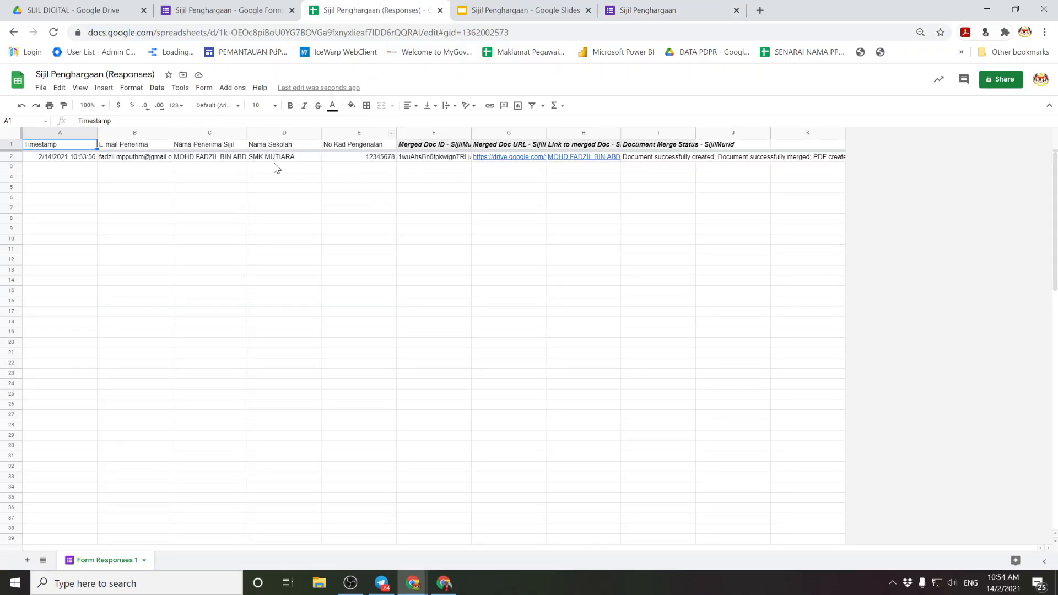
Step: Check the form's response summary, return to the response sheet, then minimize Chrome to show Gmail
left_click(191, 7)
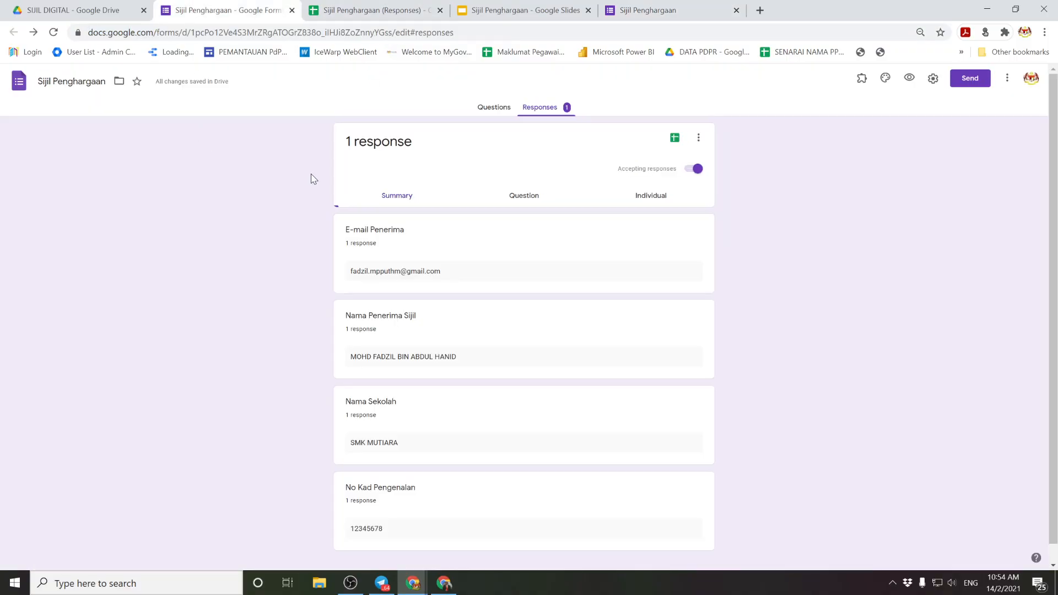
left_click(314, 7)
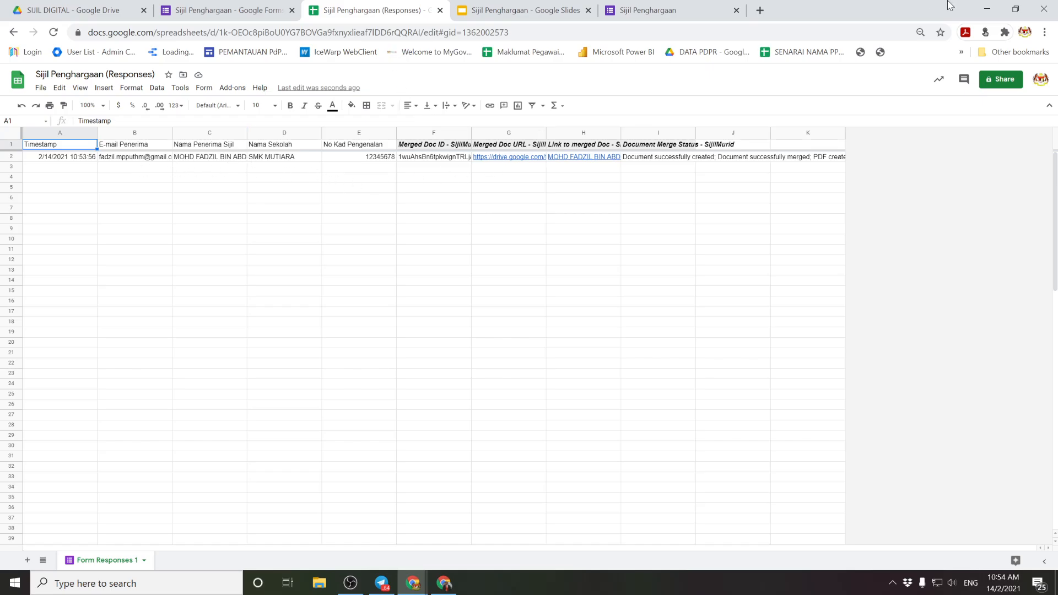
left_click(986, 8)
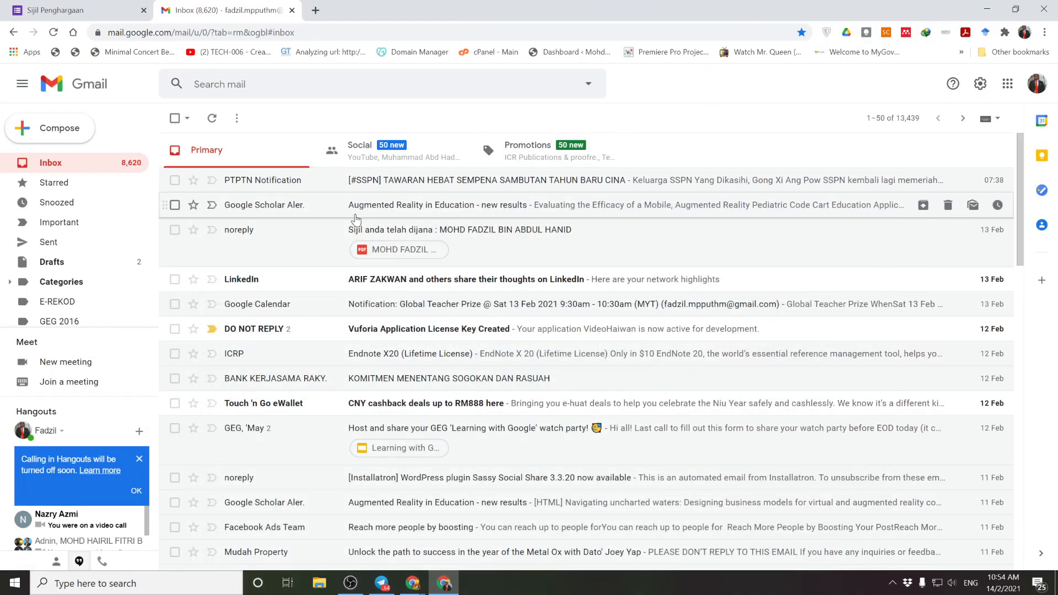
Step: Open the new 'Tahniah! Ini Sijil anda' e-mail, then download and open its PDF certificate
left_click(77, 171)
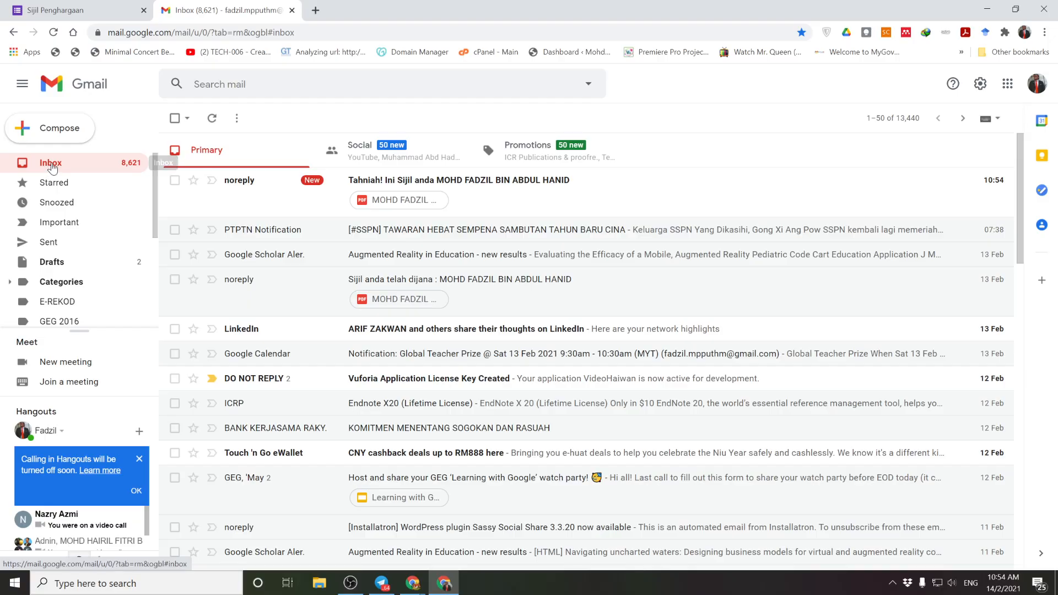
left_click(402, 188)
mouse_move(288, 267)
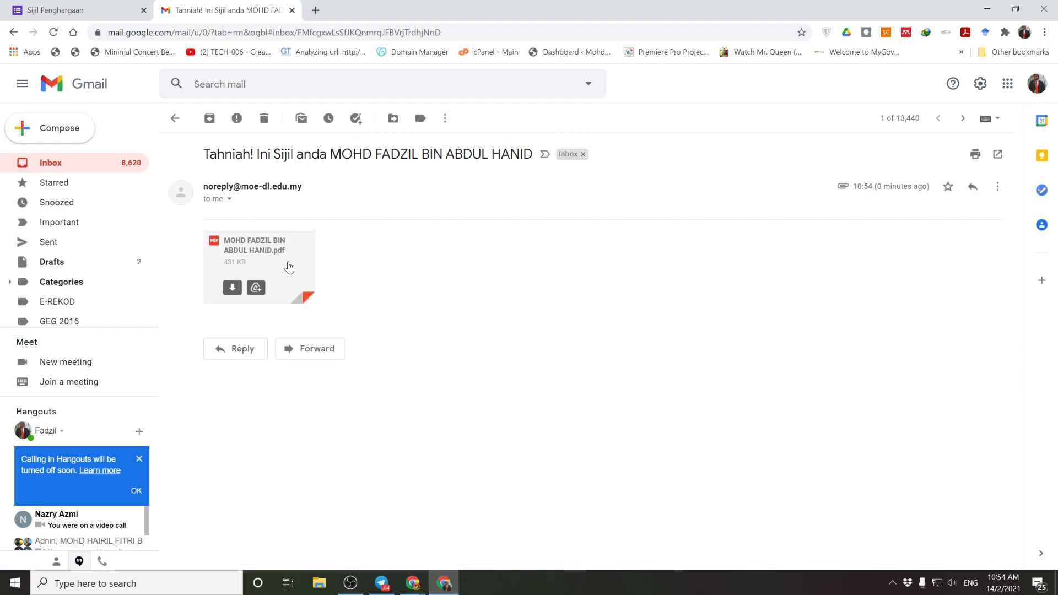
left_click(231, 288)
left_click(515, 342)
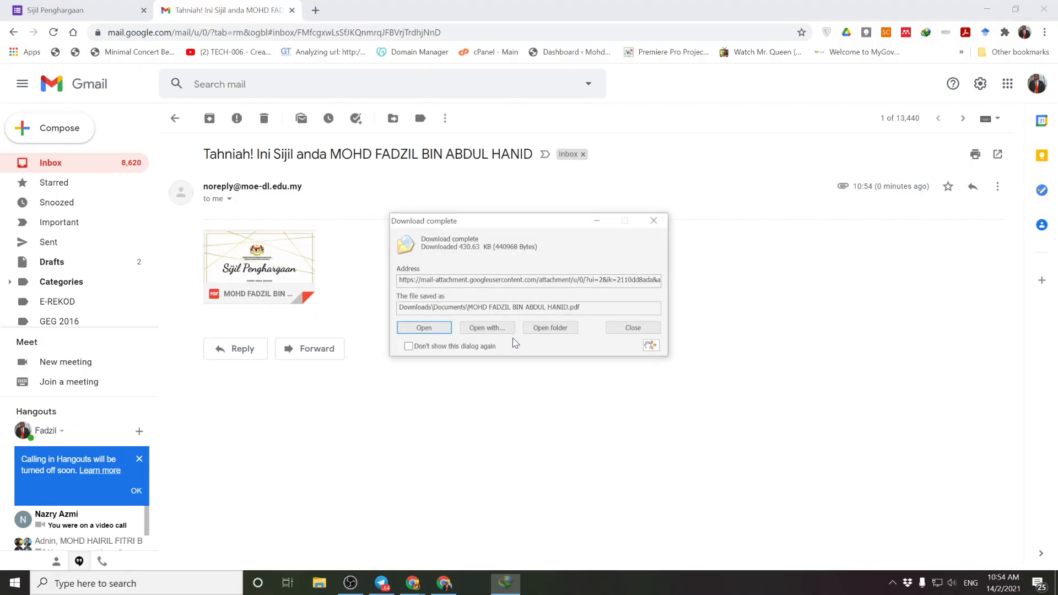
left_click(431, 328)
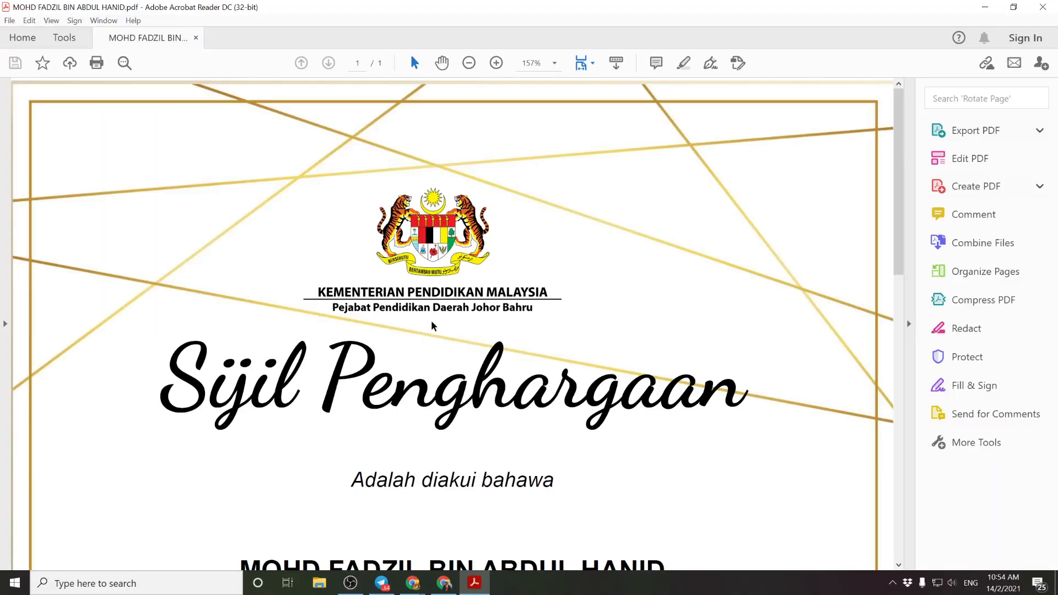
Step: Review the certificate at 75% zoom, close Acrobat Reader, and return to the Gmail inbox
left_click(469, 63)
left_click(468, 63)
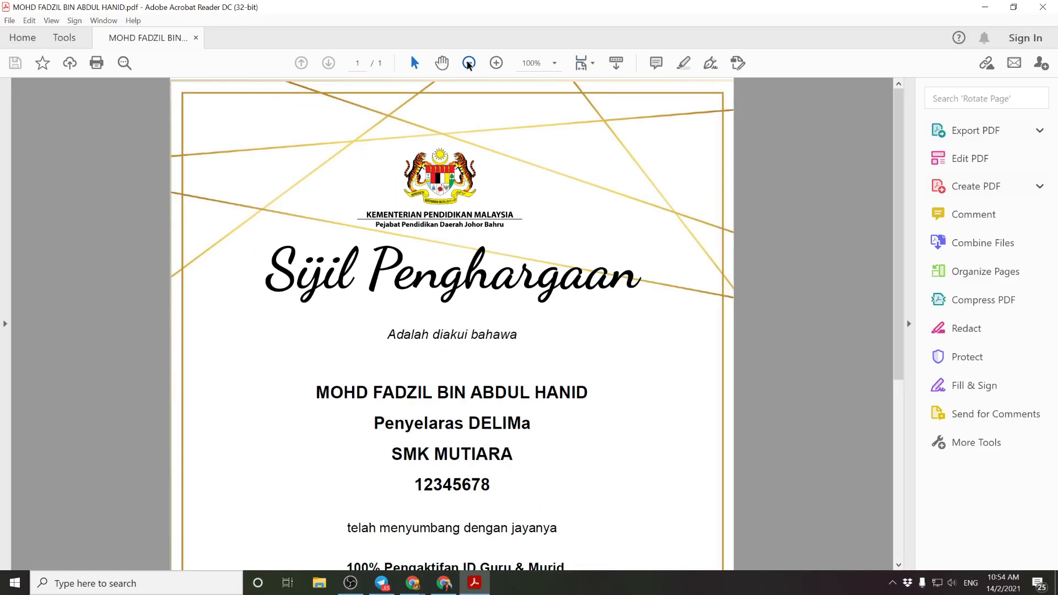
left_click(469, 63)
scroll(553, 359, "down", 3)
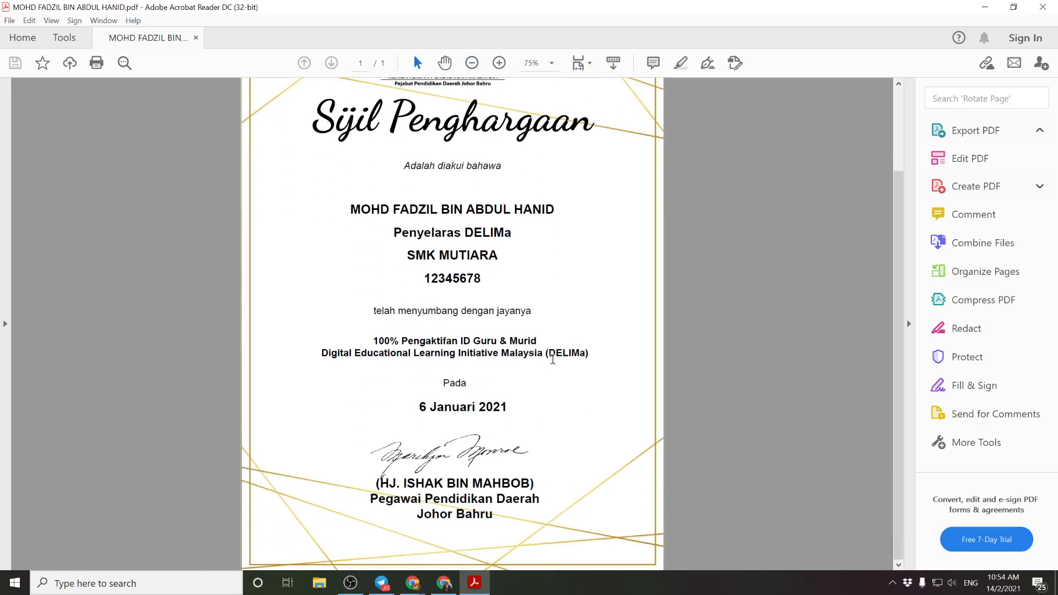
scroll(487, 469, "up", 3)
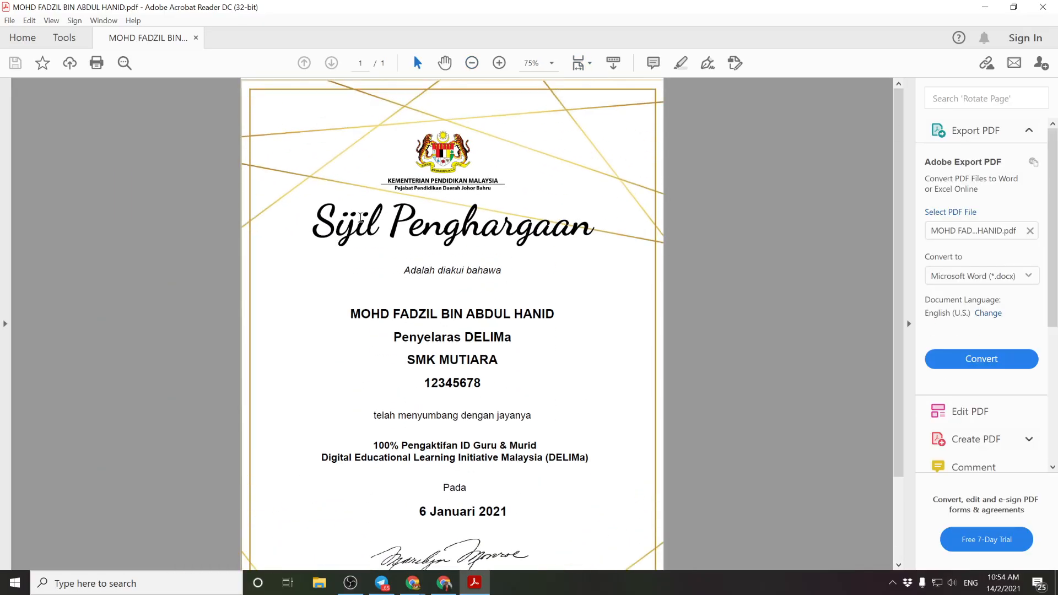
left_click(1042, 7)
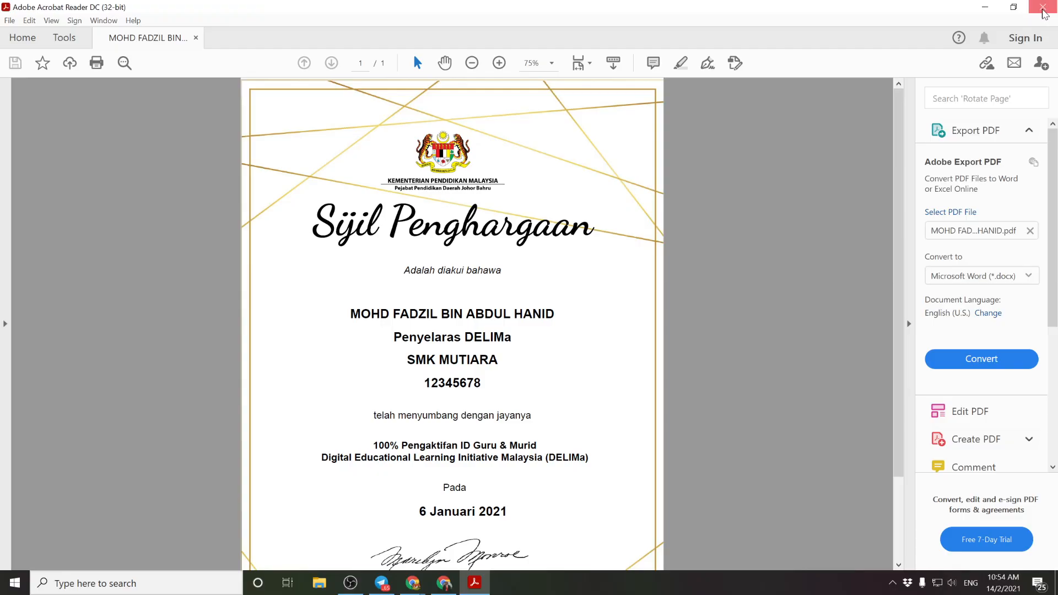
left_click(77, 163)
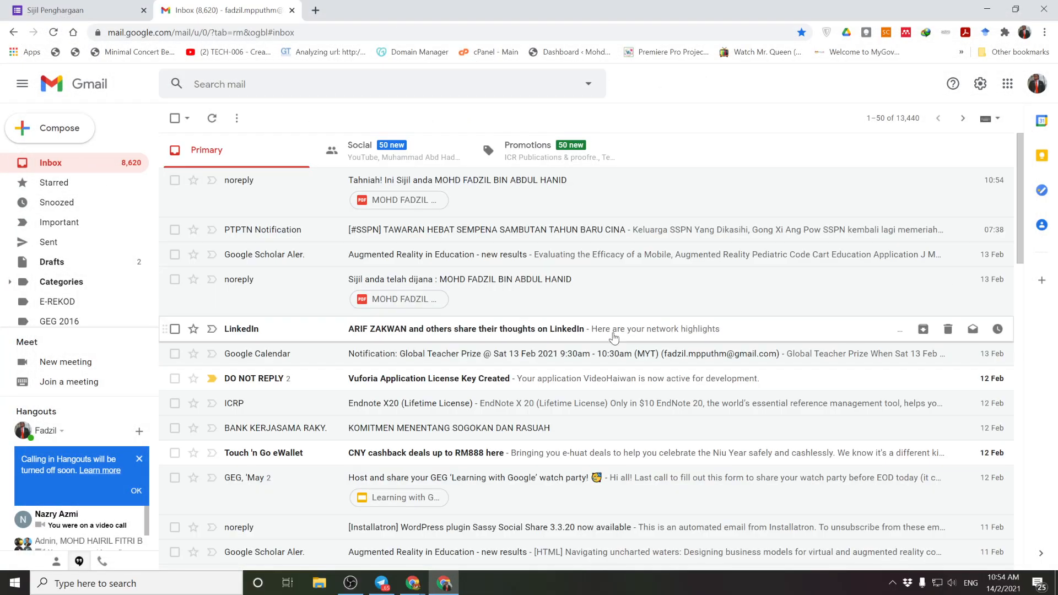